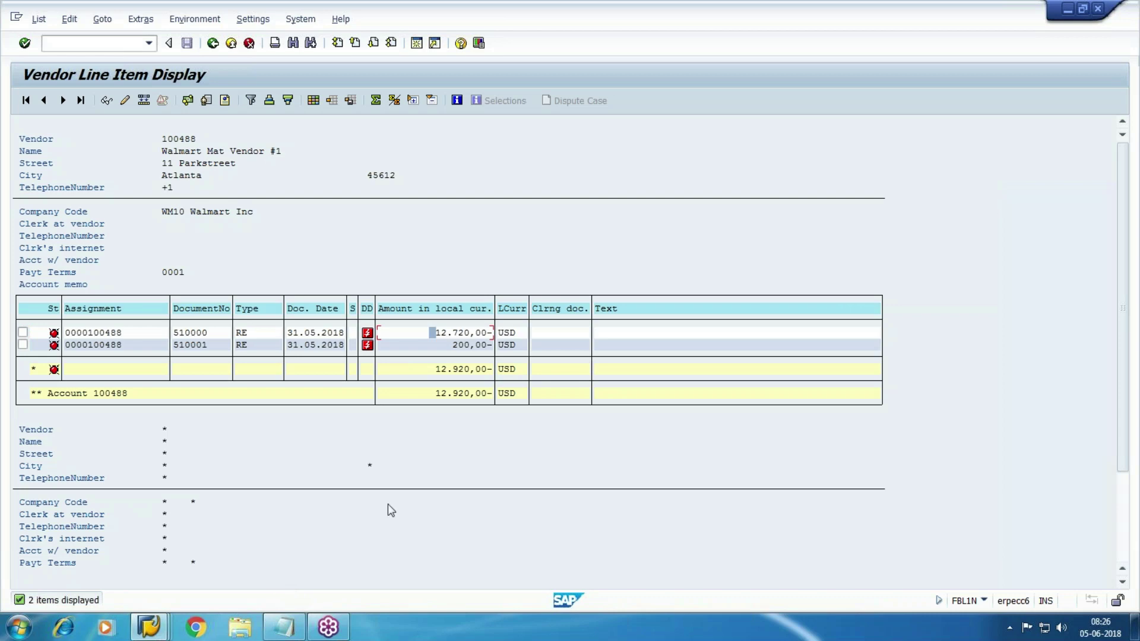
- Open Microsoft Excel 2007 and enter 900 in cell O3 and 2 days in P3
left_click(18, 627)
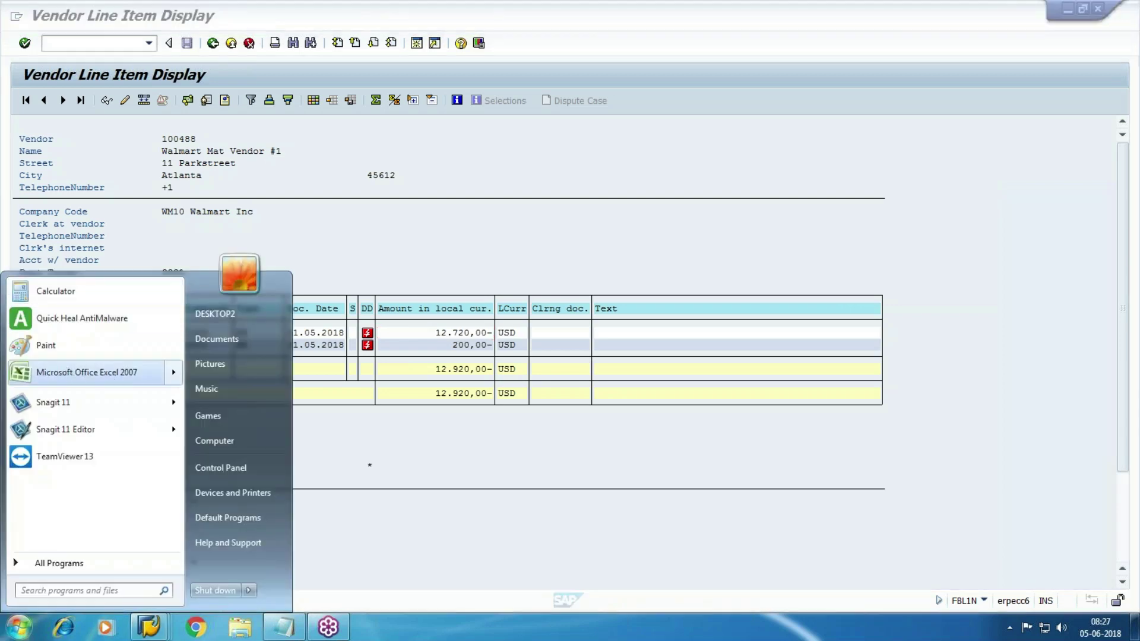
left_click(69, 372)
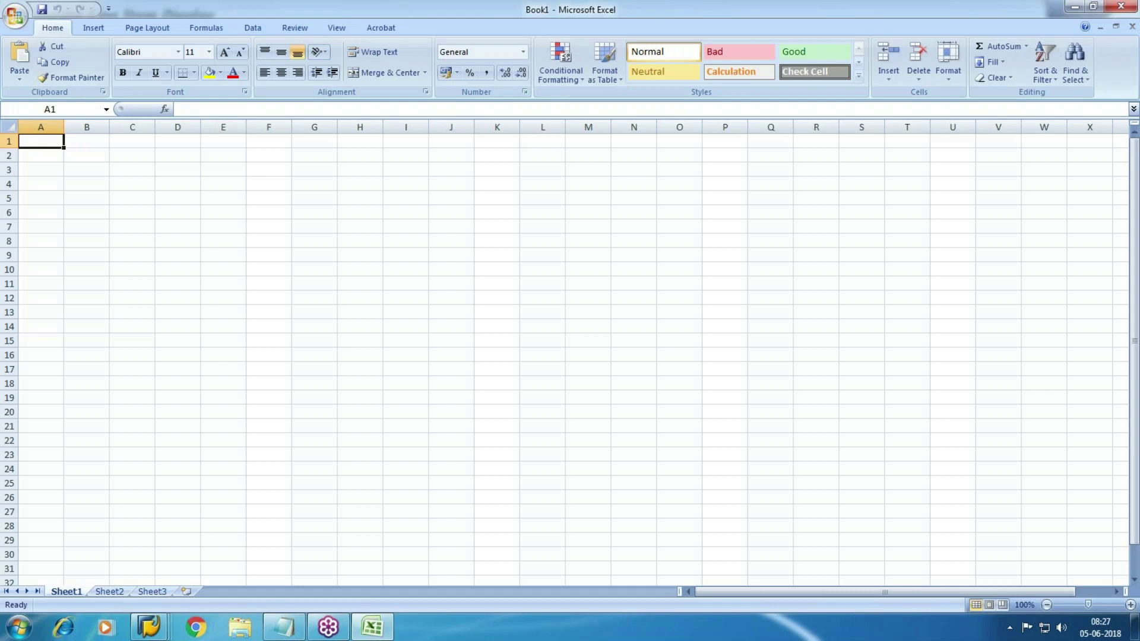
left_click(857, 298)
left_click(681, 167)
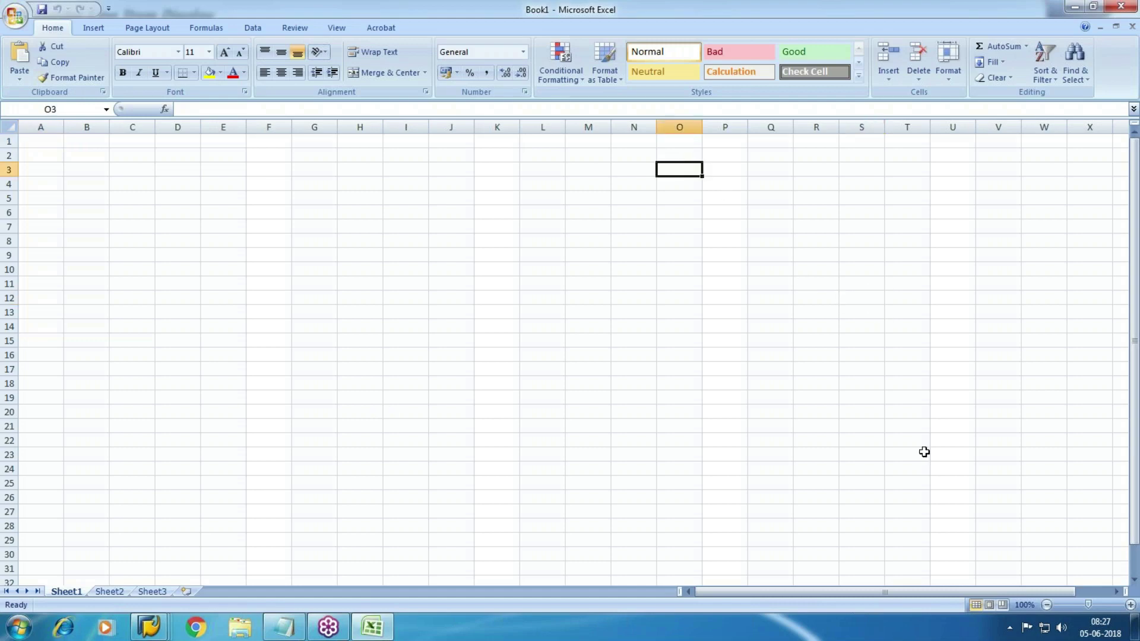
type("900")
key("Return")
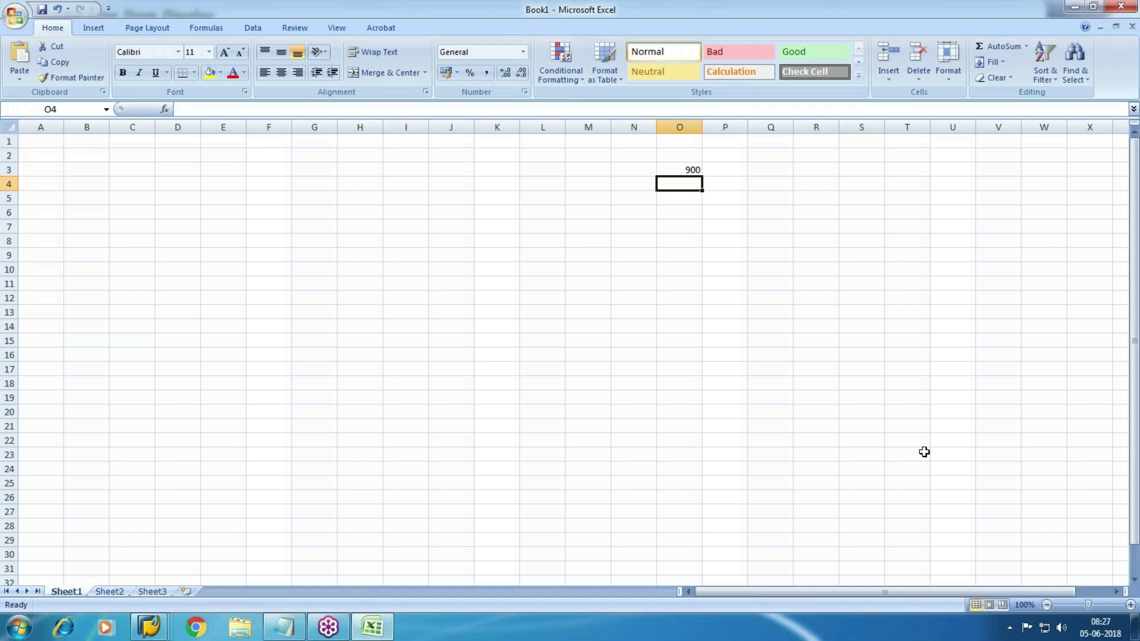
key("Up")
key("Right")
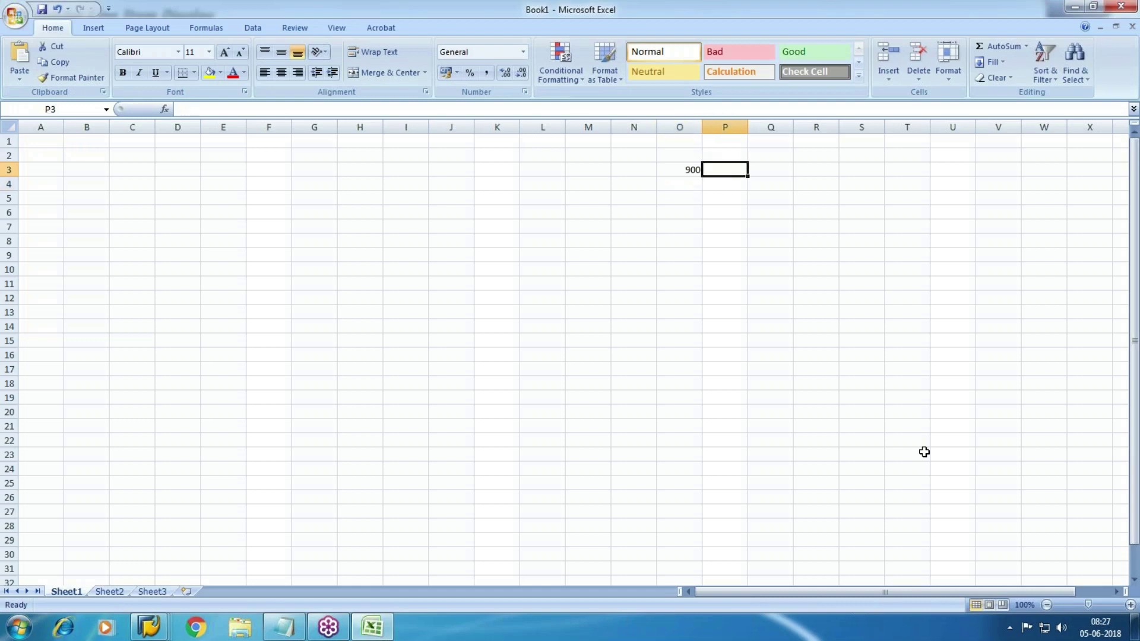
type("2 days")
key("Tab")
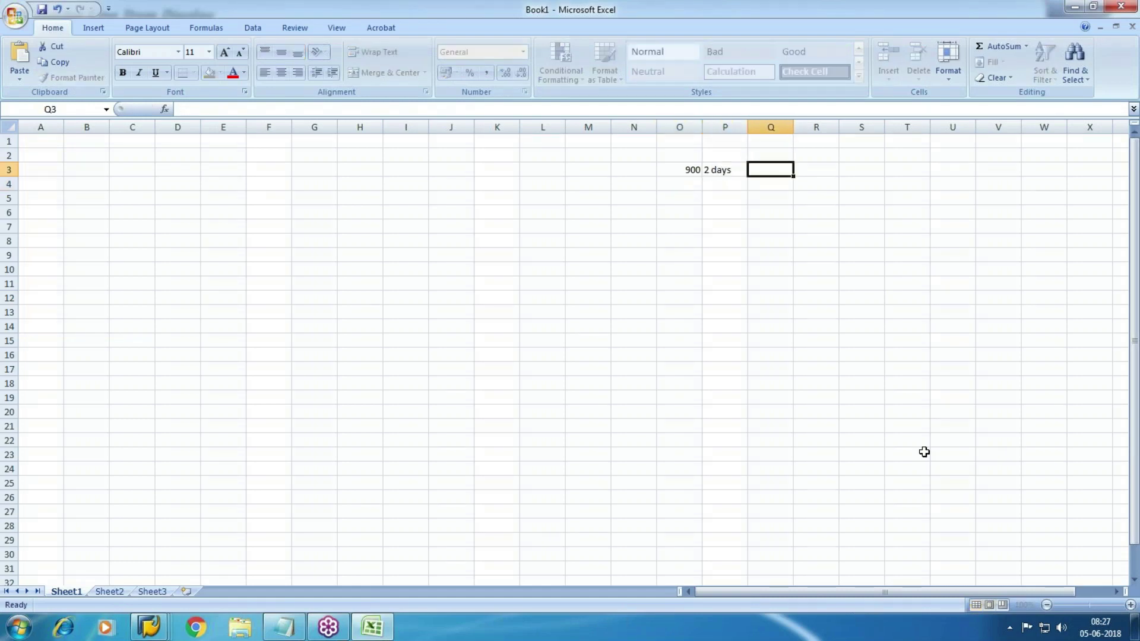
- Enter the discount rate 10% in cell N4 and the discount amount 90 in O4
key("Return")
key("Left")
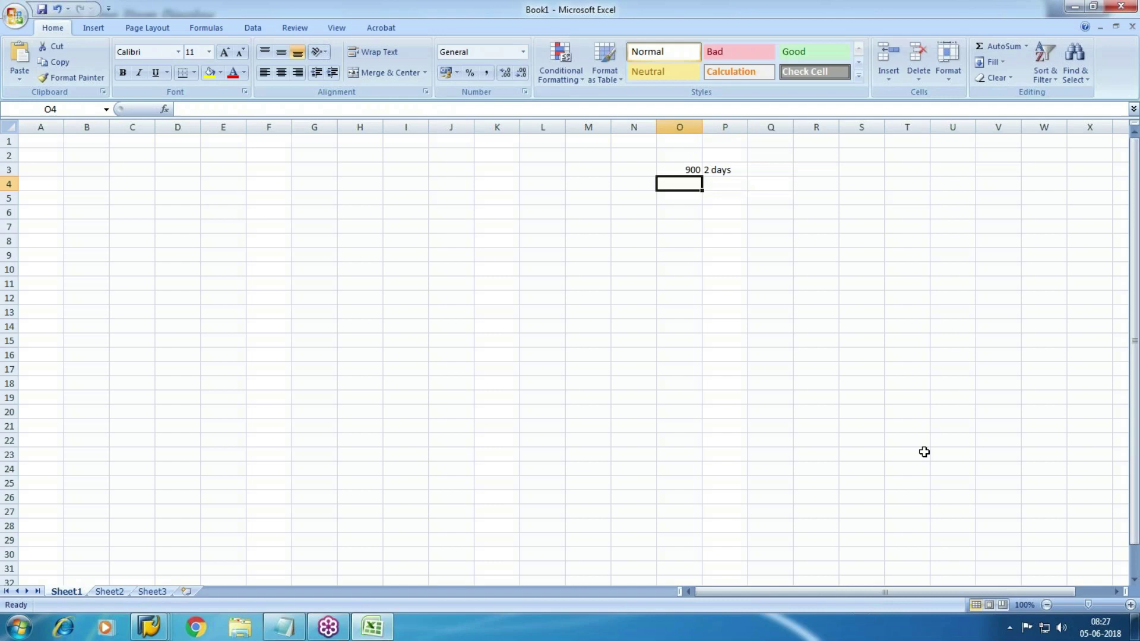
key("Left")
type("10%")
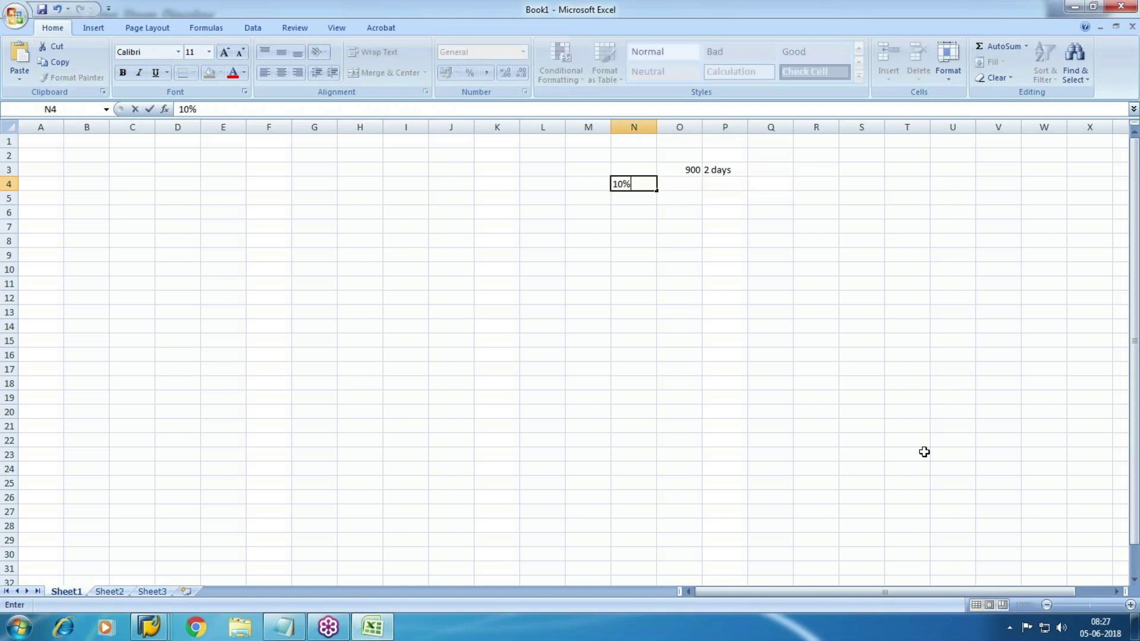
key("Tab")
type("90")
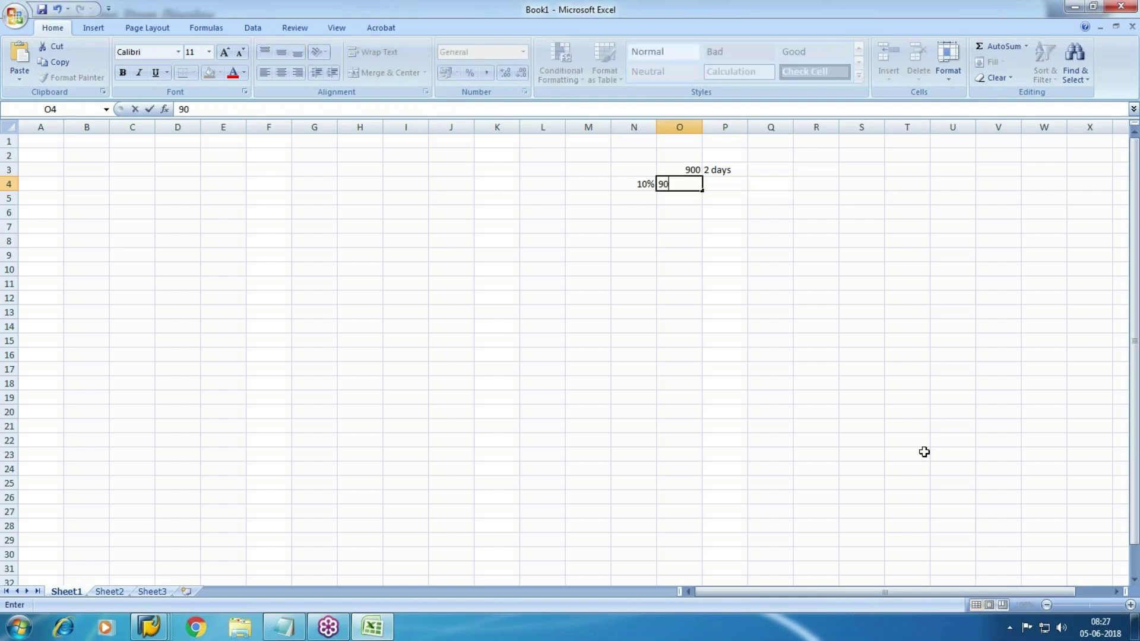
key("Return")
- Calculate the net amount in cell O5 with the formula =O3-O4
key("Right")
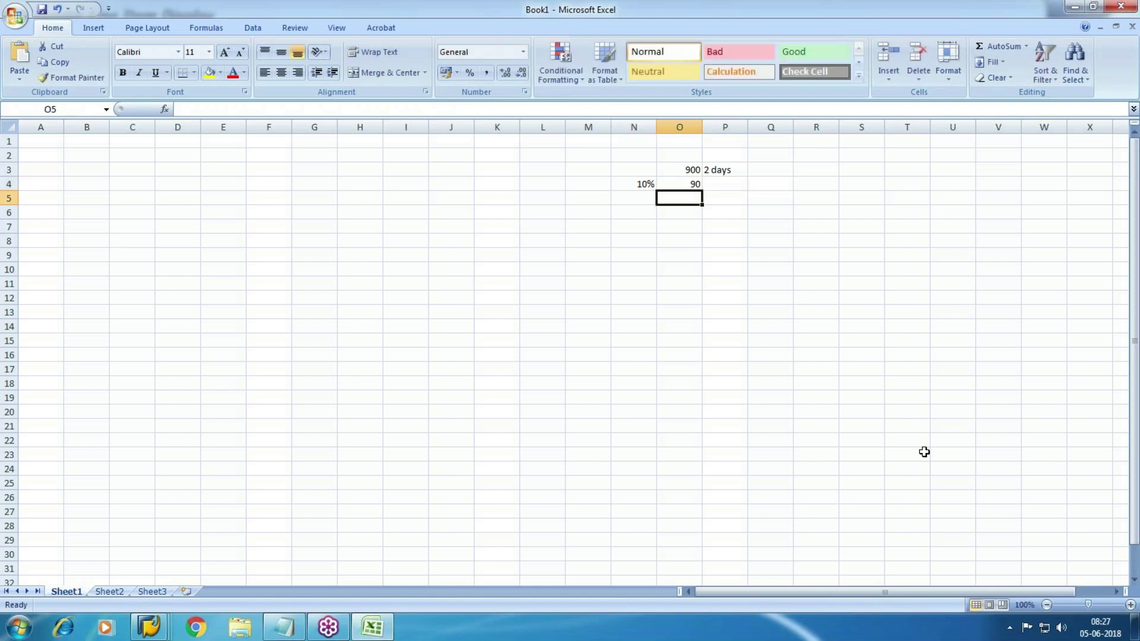
type("=O3-")
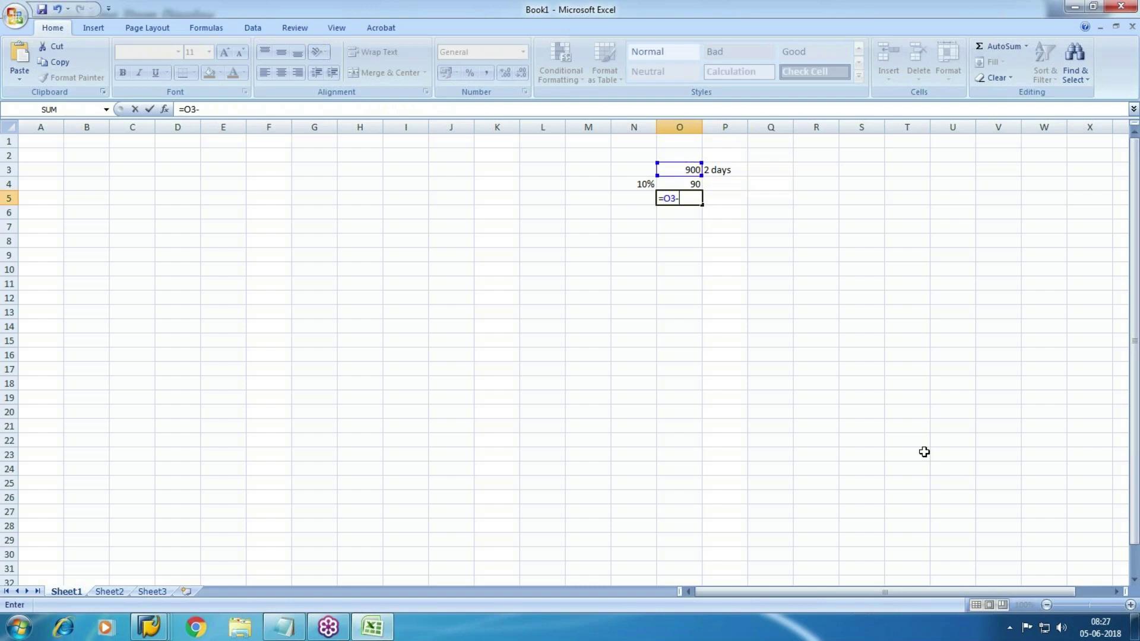
type("O4")
key("Return")
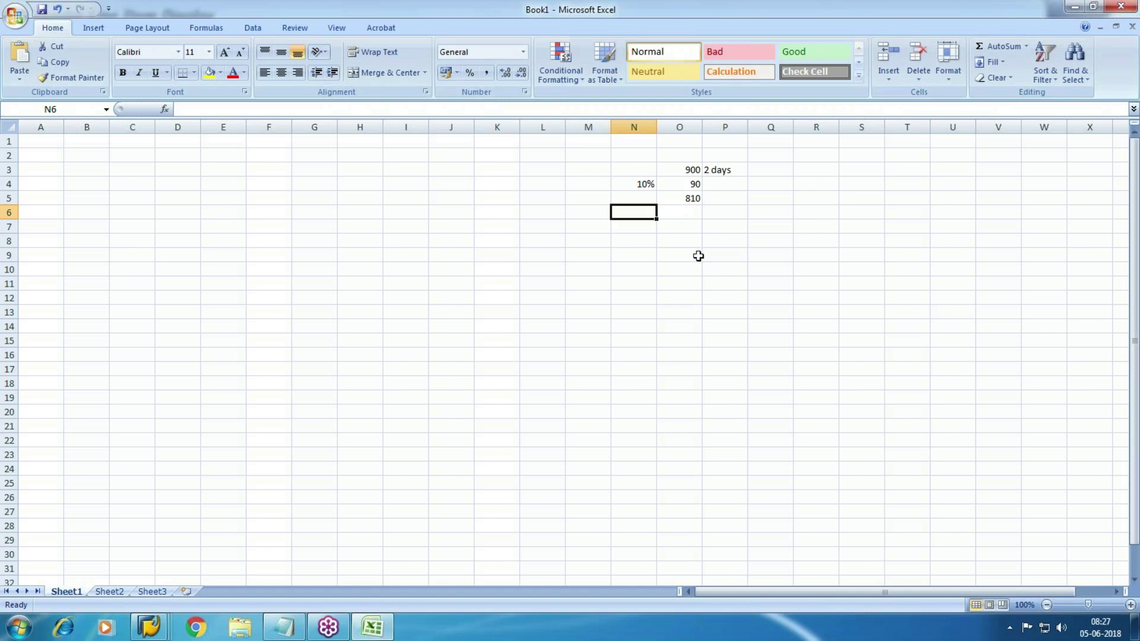
- Enter the payment term key ZWM1 in cell D3 as the heading of a separate block
left_click(633, 327)
left_click(191, 169)
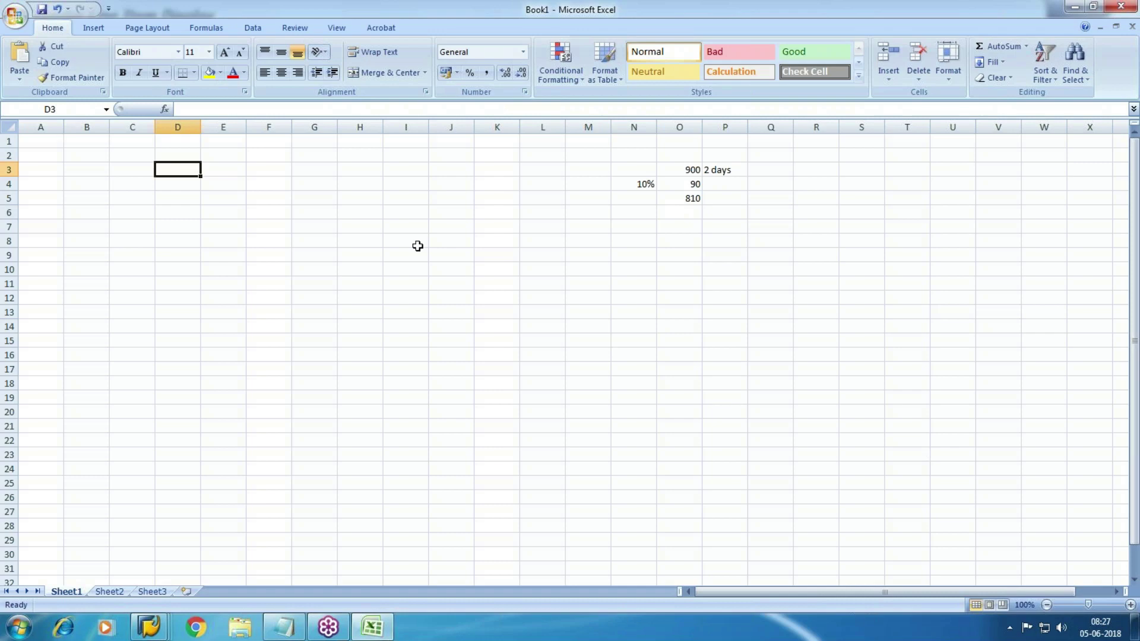
type("WM1")
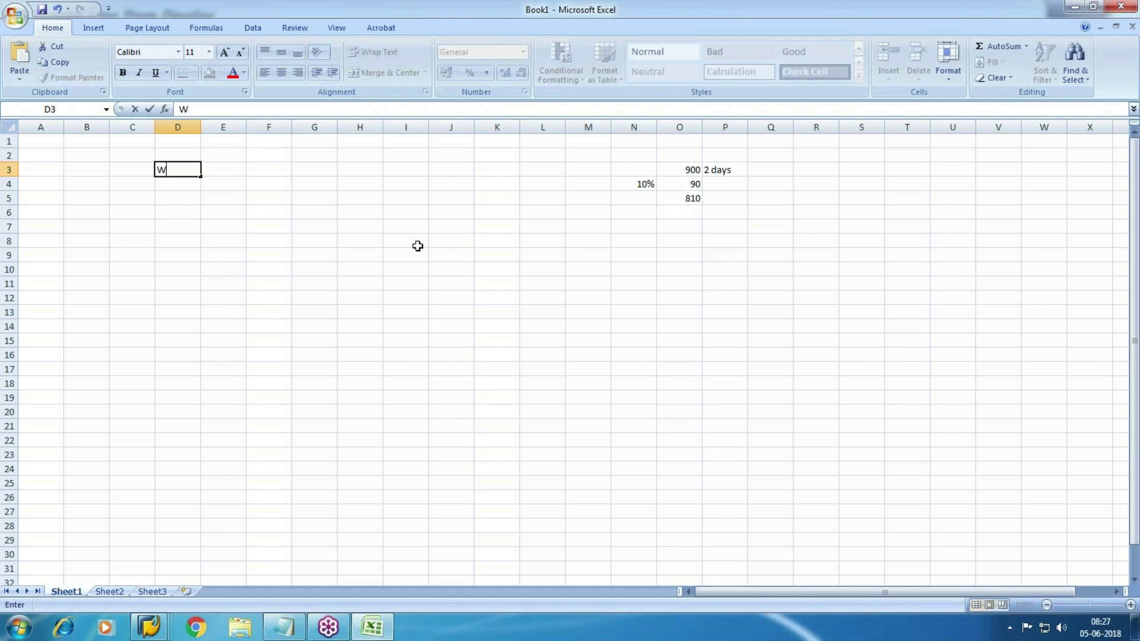
key("BackSpace")
key("BackSpace")
key("BackSpace")
type("ZWM1")
key("Return")
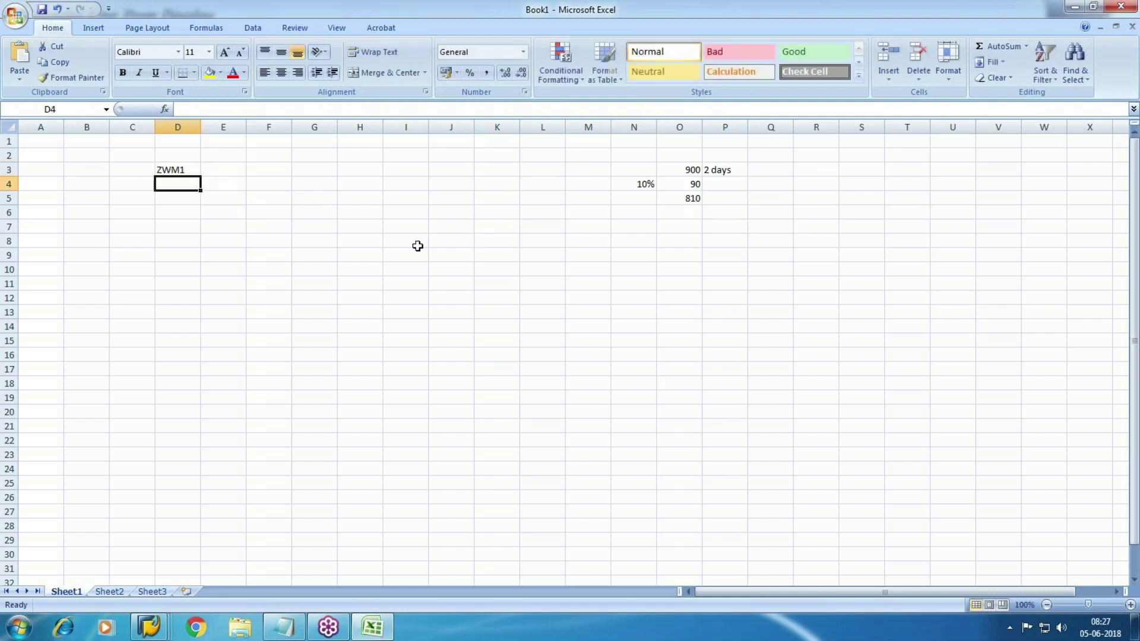
- Enter the first discount tier under ZWM1: 3 DAYS in cell D5 and 5% in E5
key("Down")
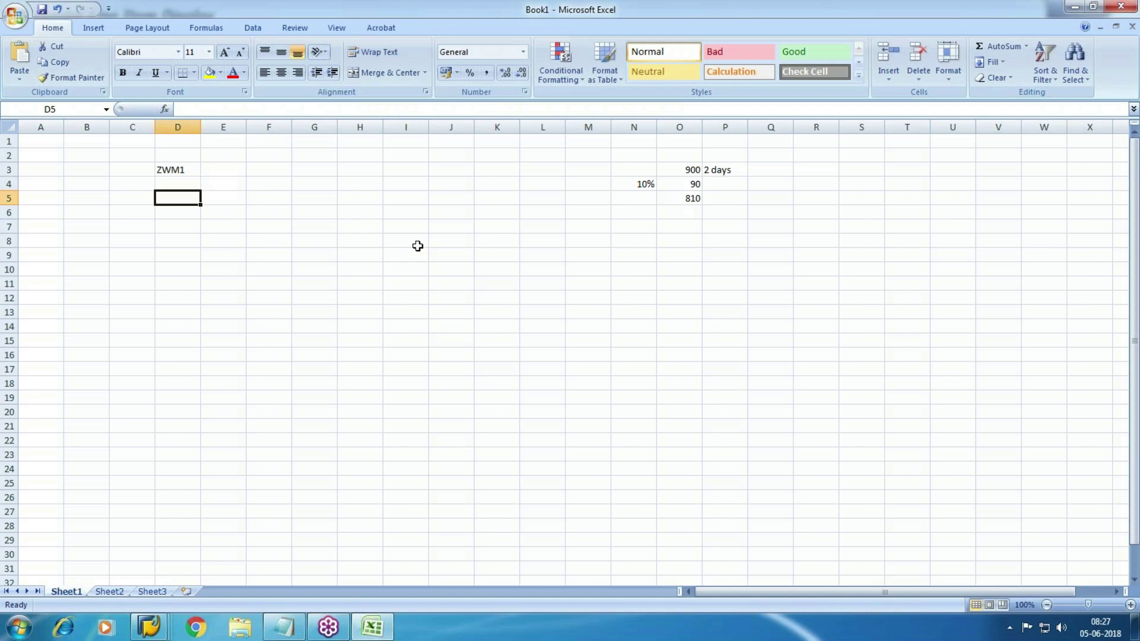
type("3")
key("BackSpace")
key("Escape")
type("3")
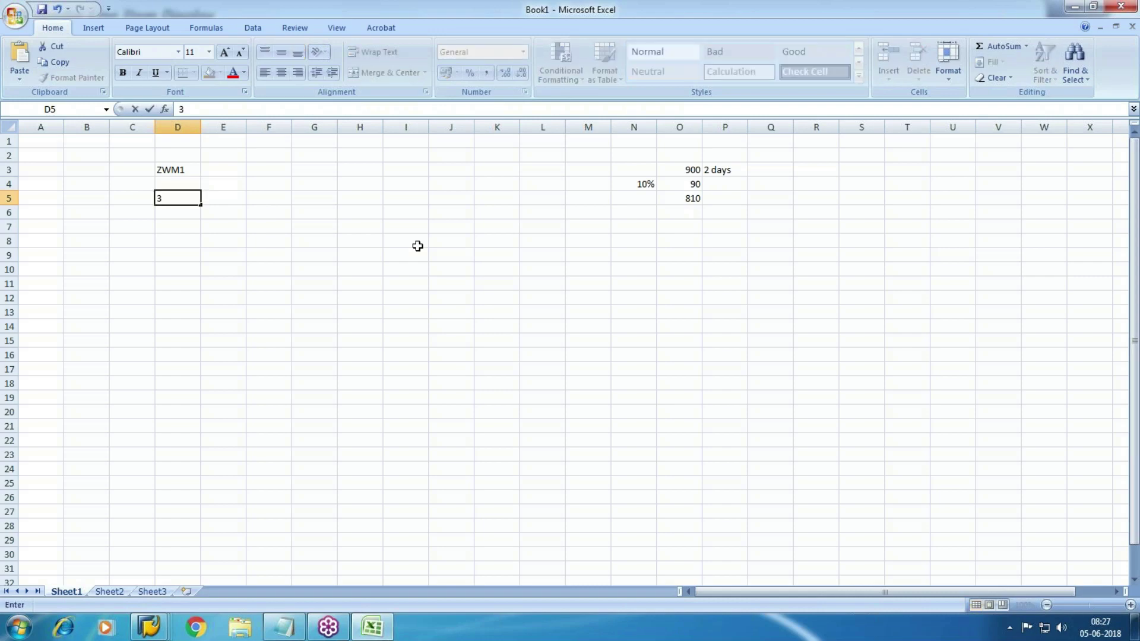
type(" DAYS")
key("Tab")
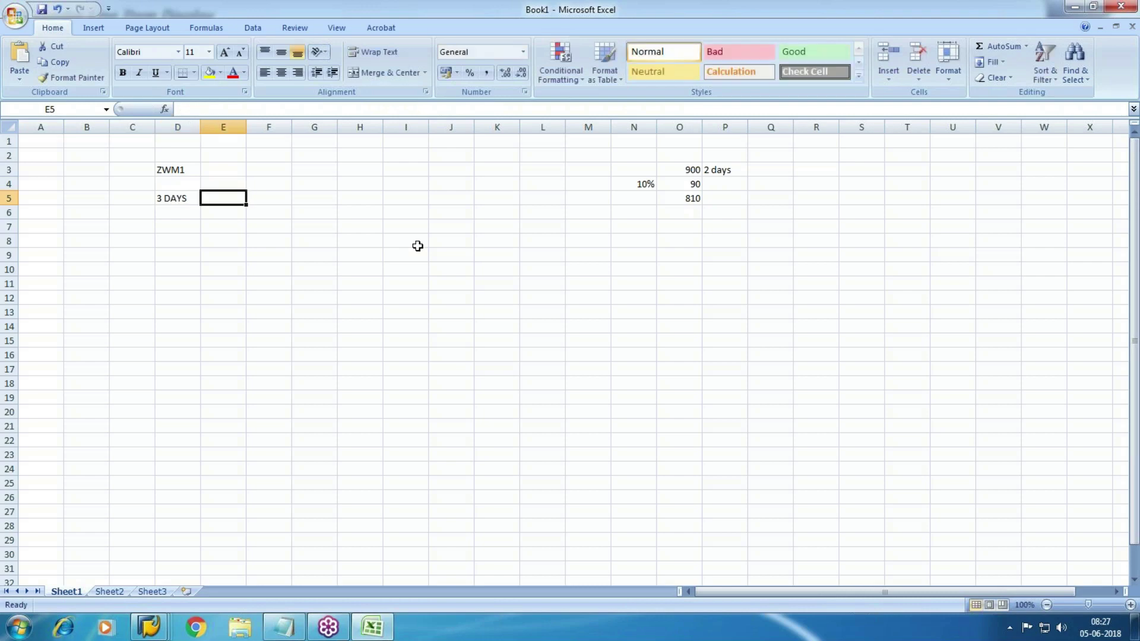
type("5%^")
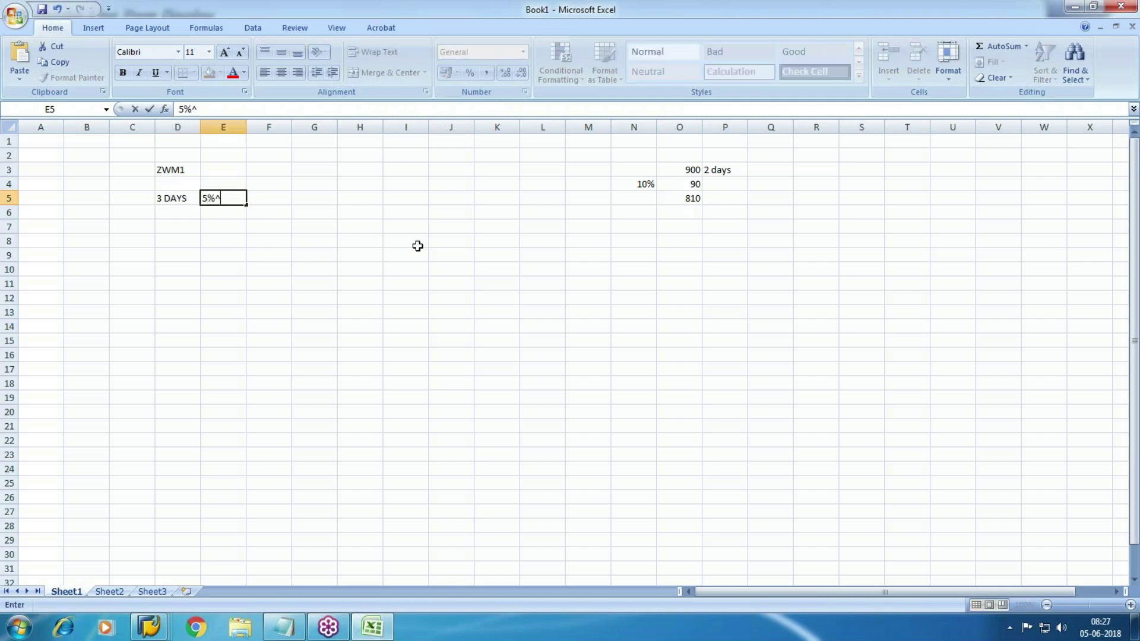
key("BackSpace")
key("Return")
- Add the remaining tiers: 10 das with 2% in row 6, and 15 days in D7 without a percentage
type("10")
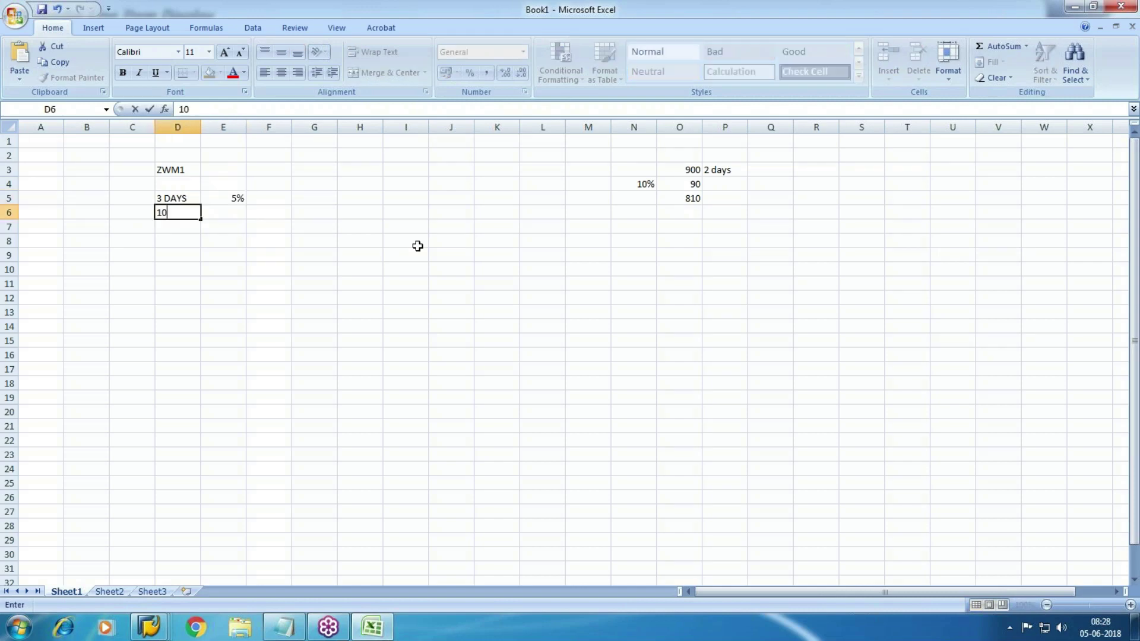
type(" das")
key("Tab")
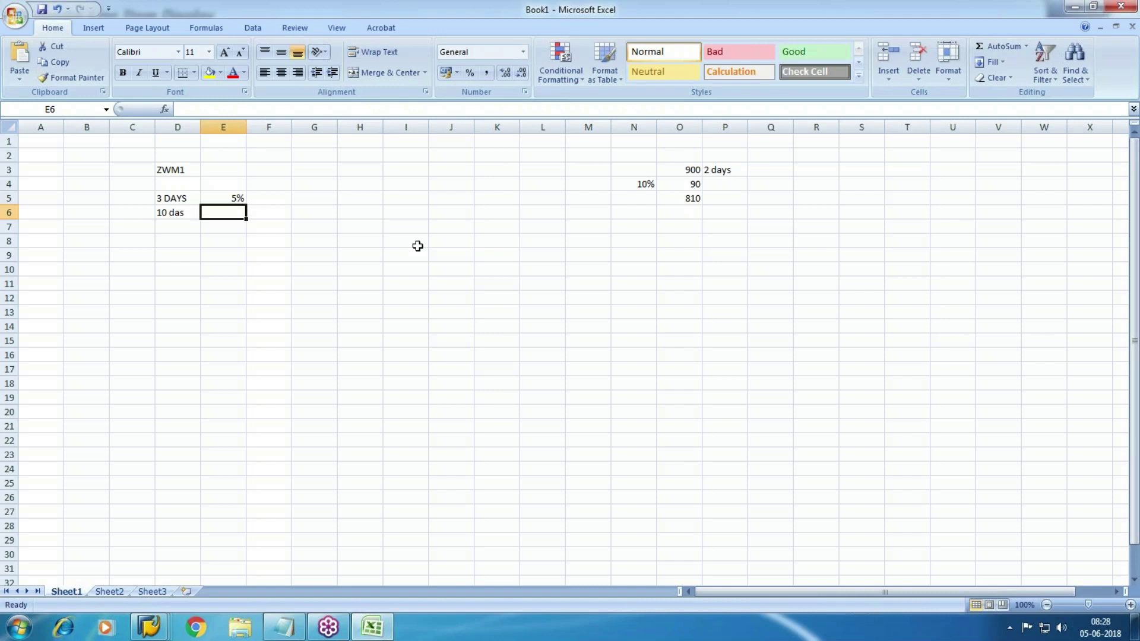
type("2%")
key("Return")
type("15 days")
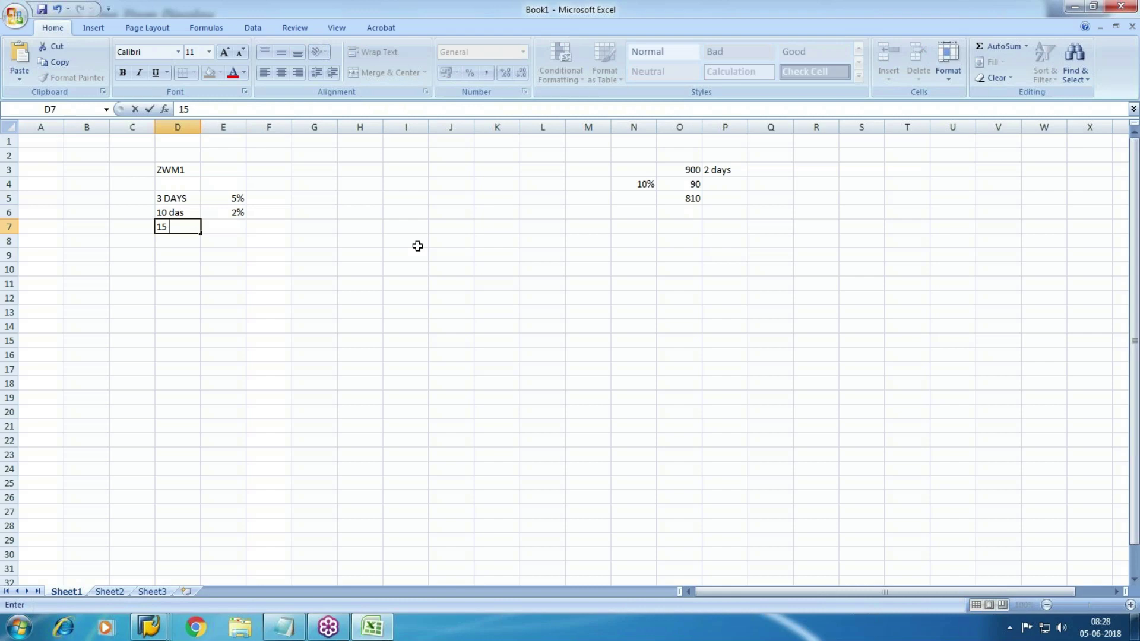
key("Tab")
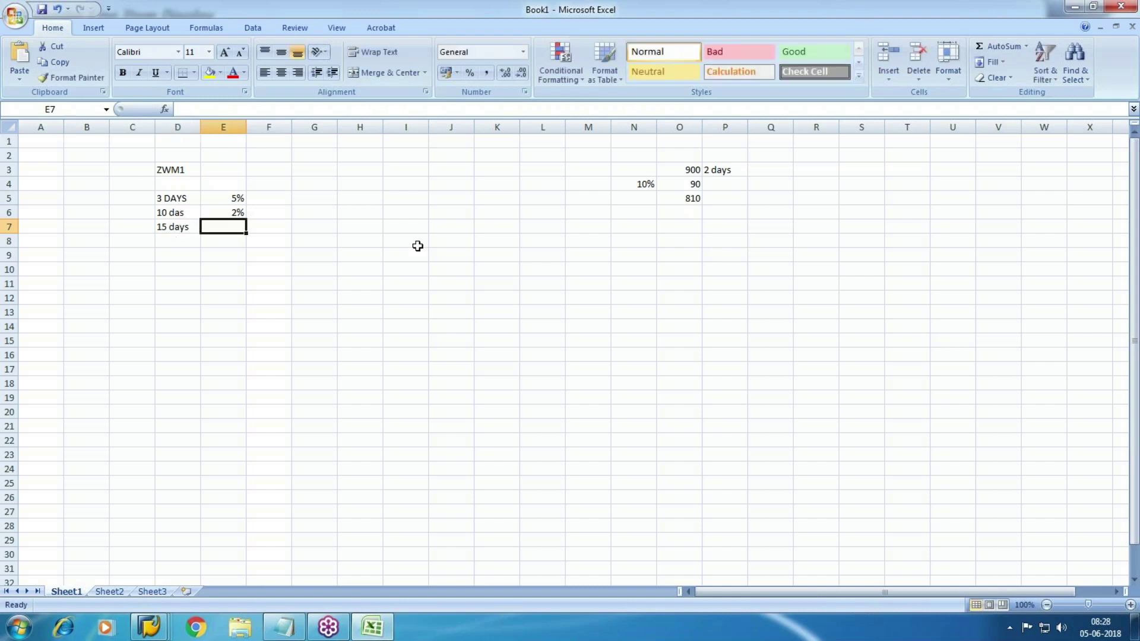
left_click(441, 365)
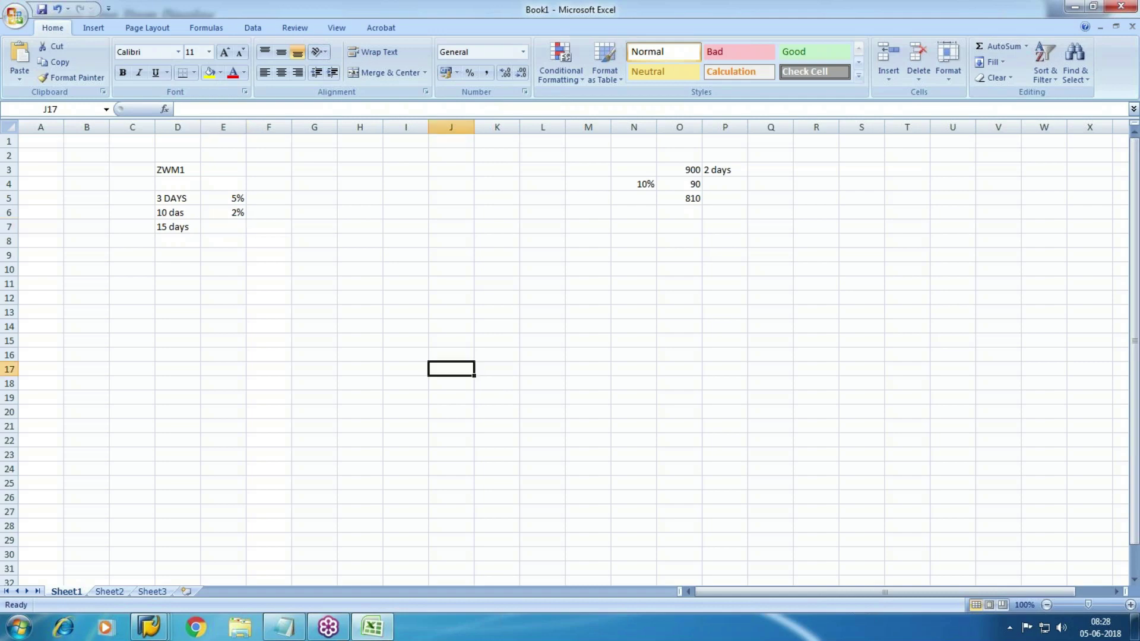
- Switch to the SAP Post Outgoing Payments session and open the Terms of Payment overview with transaction OBB8
mouse_move(151, 627)
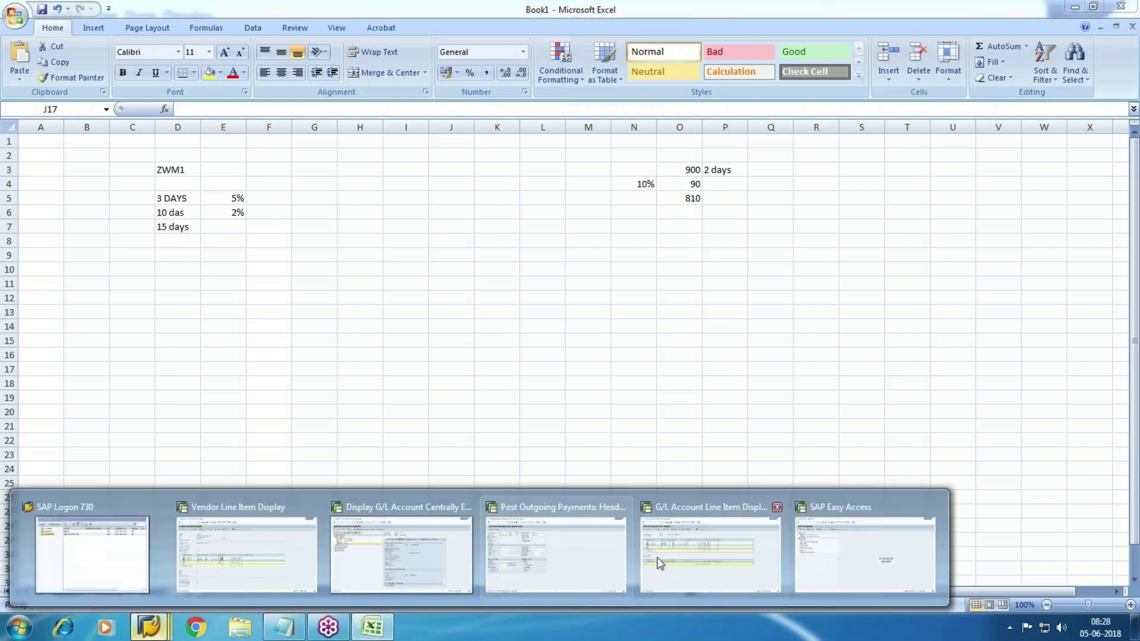
mouse_move(554, 554)
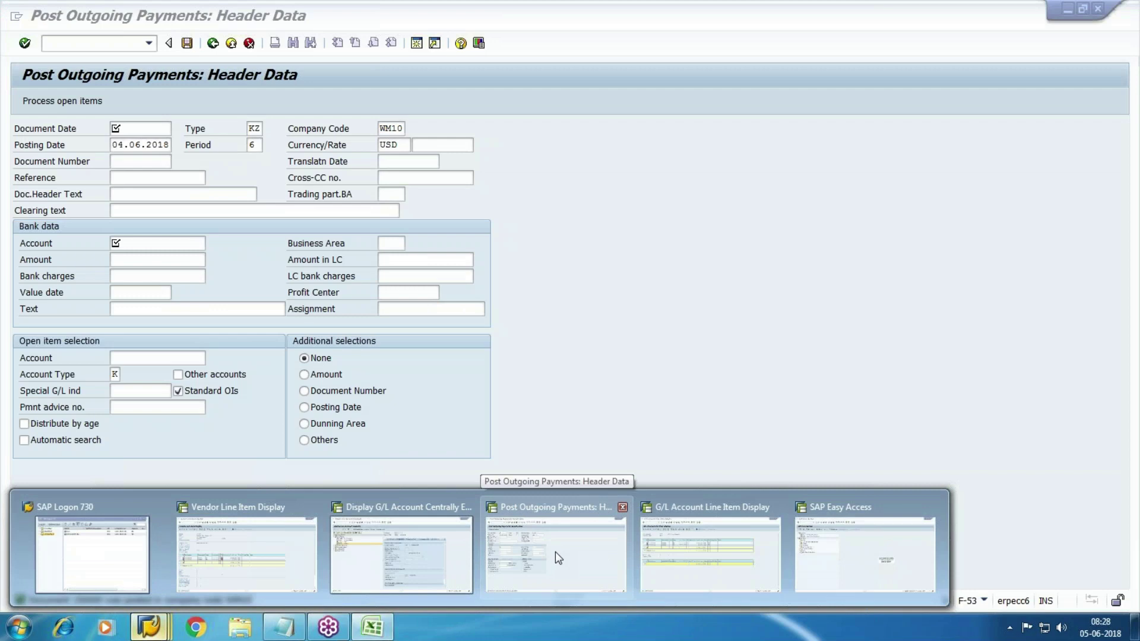
left_click(555, 552)
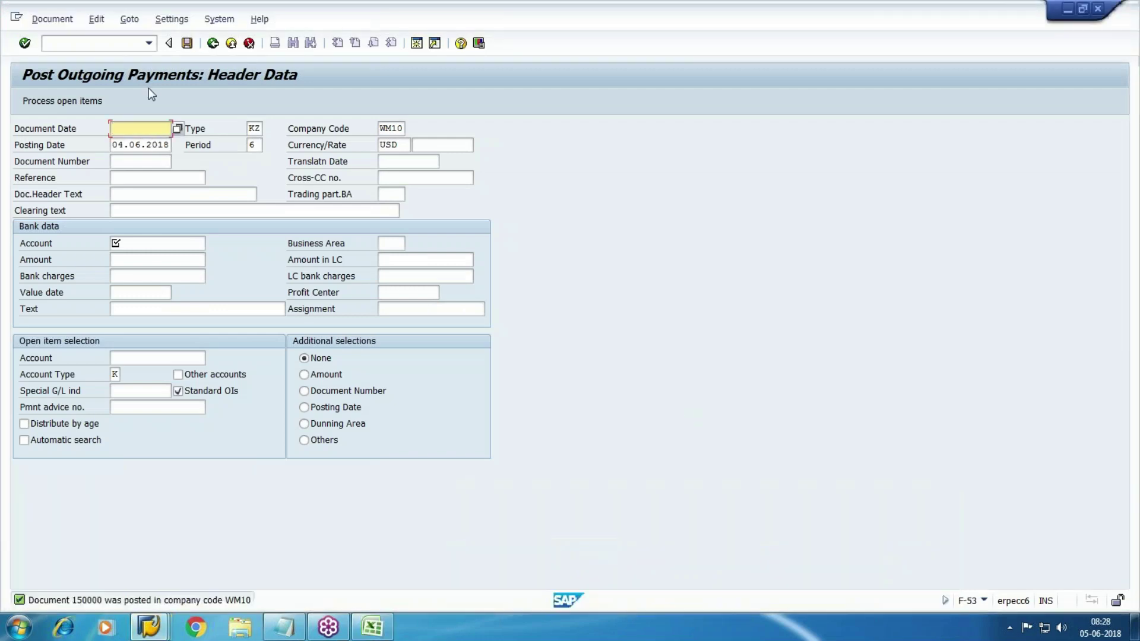
left_click(95, 44)
type("/n")
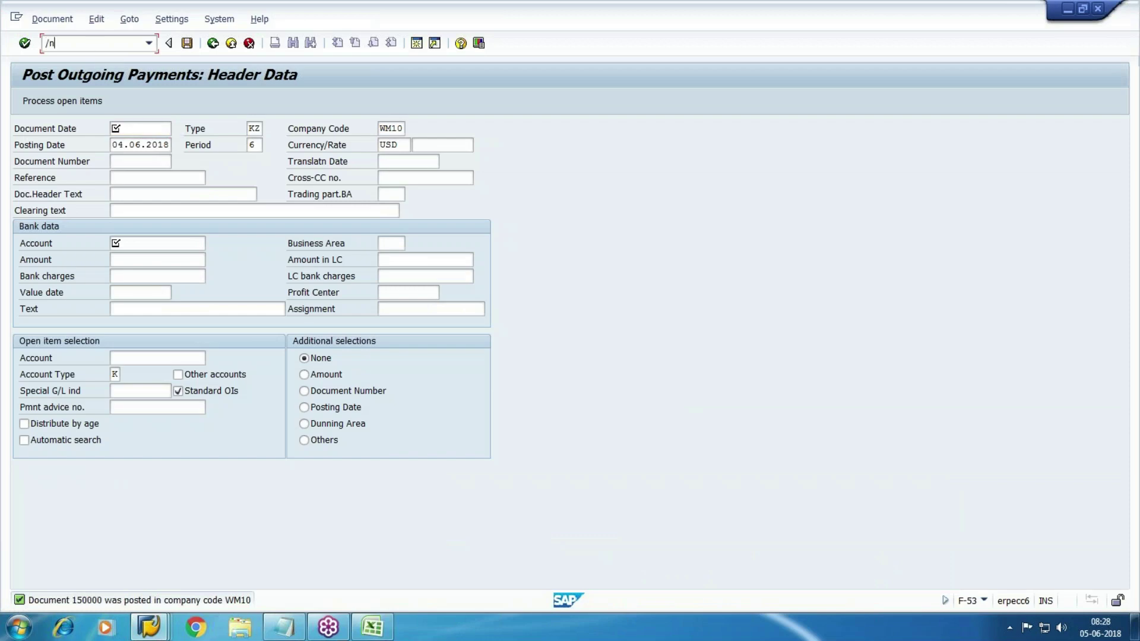
type("fbl1n")
key("Return")
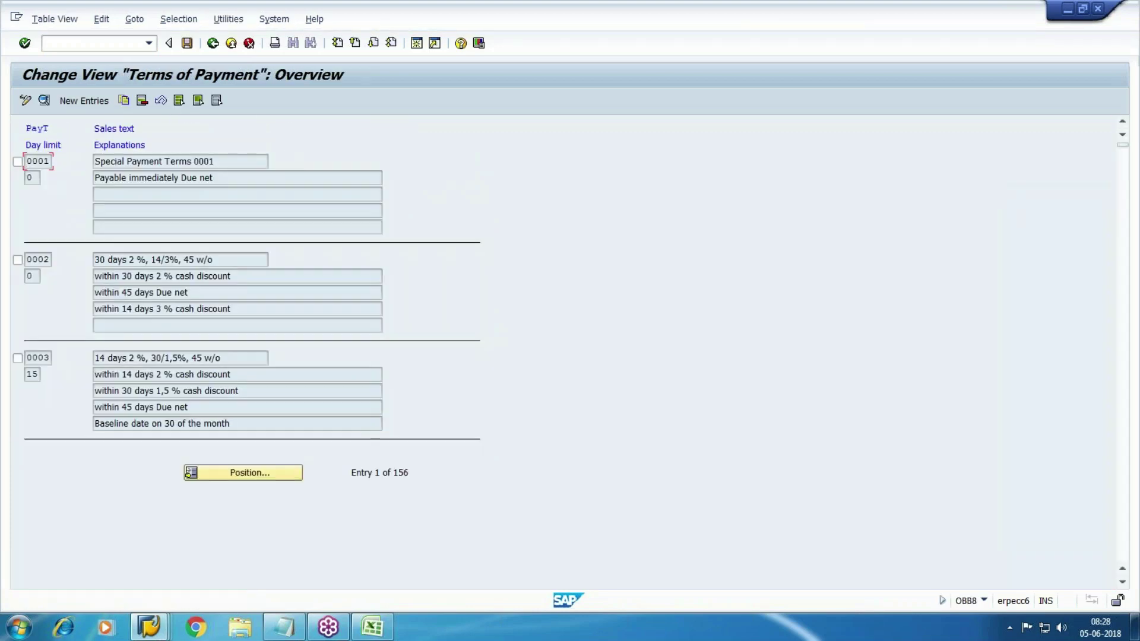
- Create a new terms of payment entry with the key ZWM1
key("F5")
type("ZWM1")
key("Tab")
- Begin the entry's own explanation with "5%-3 days ,", following the first tier in the Excel sheet
left_click(261, 144)
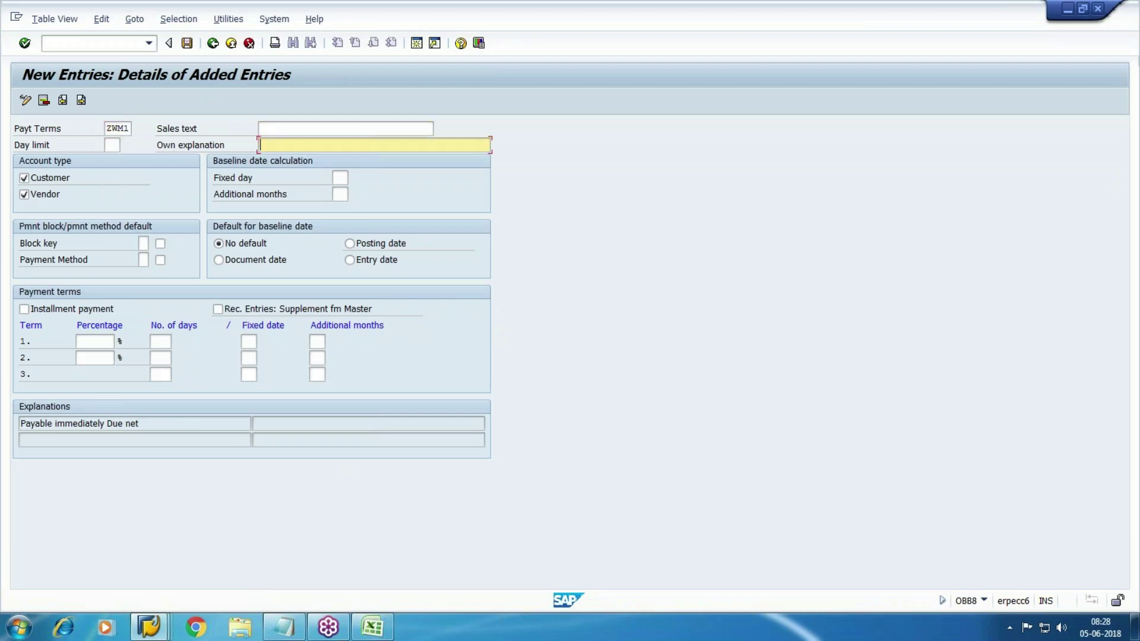
key("alt+Tab")
key("alt+Tab")
type("5%-3 days")
key("alt+Tab")
key("alt+Tab")
type(",")
- Append "2%-10 days -Net" to the own explanation, following the second tier in the Excel sheet
key("alt+Tab")
key("alt+Tab")
type("25")
key("BackSpace")
type("%-")
key("alt+Tab")
key("alt+Tab")
type("10 days -Net")
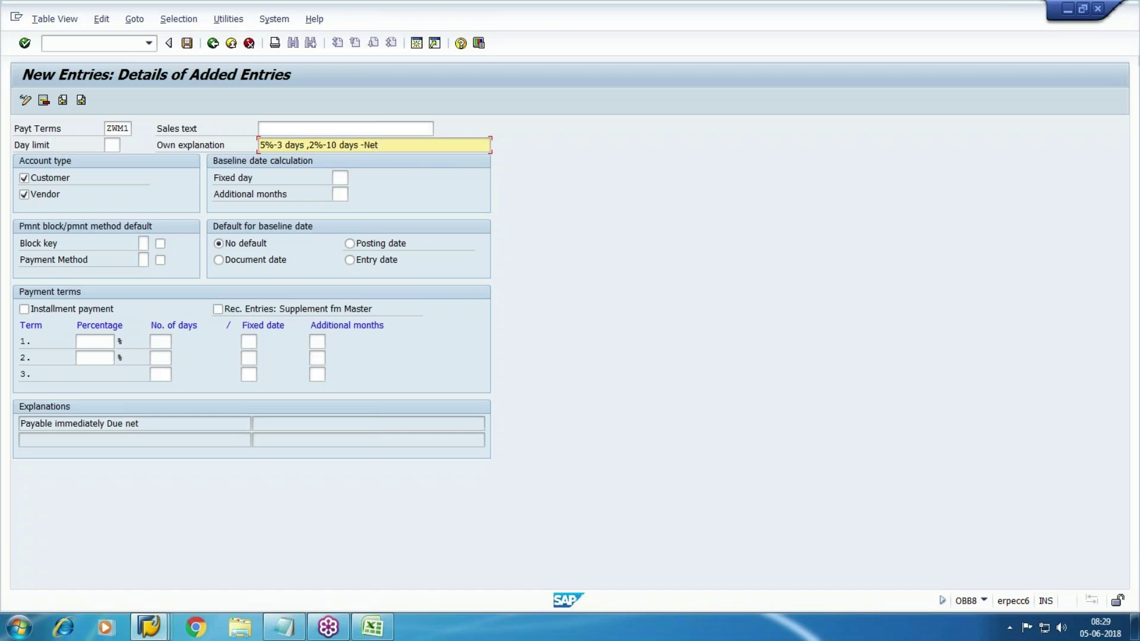
- Complete the own explanation by adding "15 days" after "Net"
left_click(1135, 59)
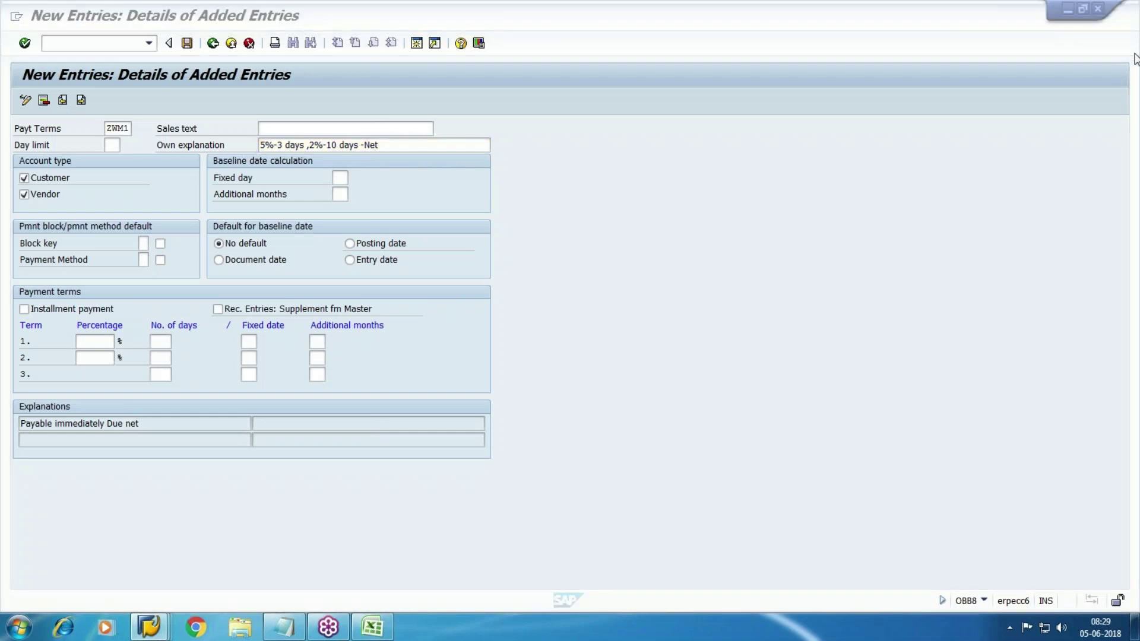
left_click(403, 145)
type("15 days")
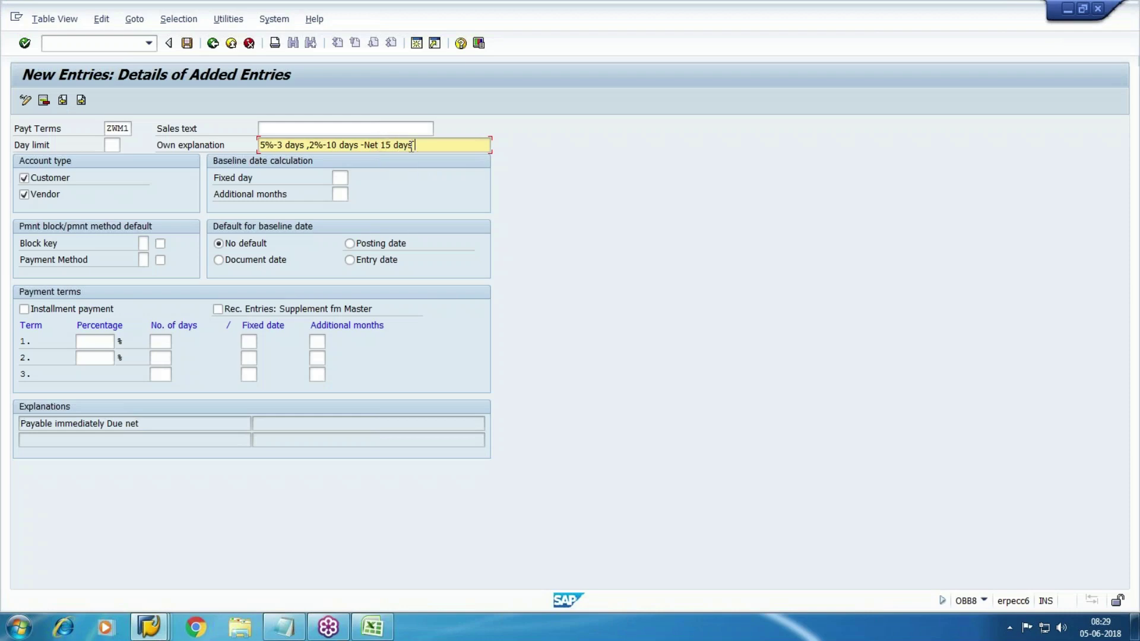
key("Tab")
key("Tab")
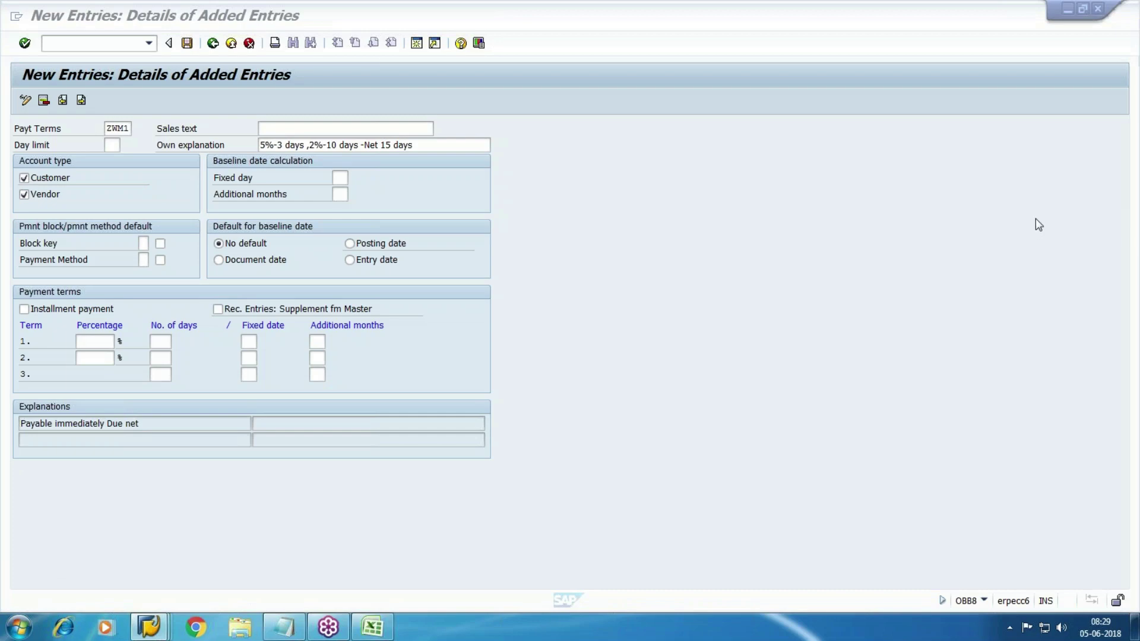
mouse_move(391, 256)
left_mouse_down()
mouse_move(324, 284)
mouse_move(402, 224)
mouse_move(326, 276)
left_mouse_up()
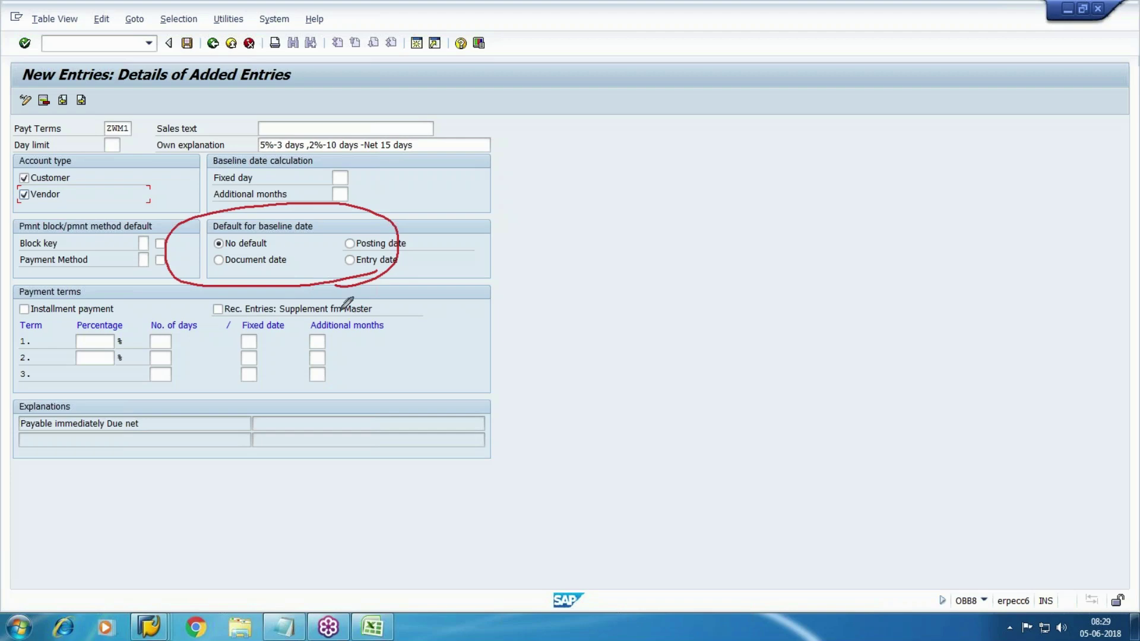
left_click_drag(200, 272, 315, 273)
left_click_drag(372, 243, 447, 213)
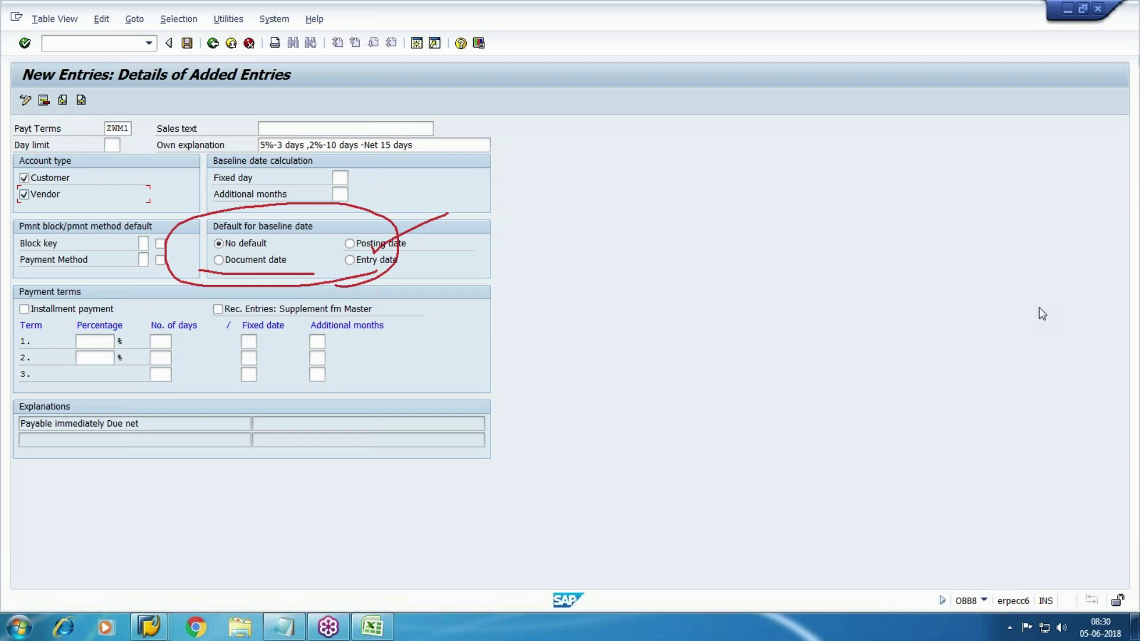
key("Escape")
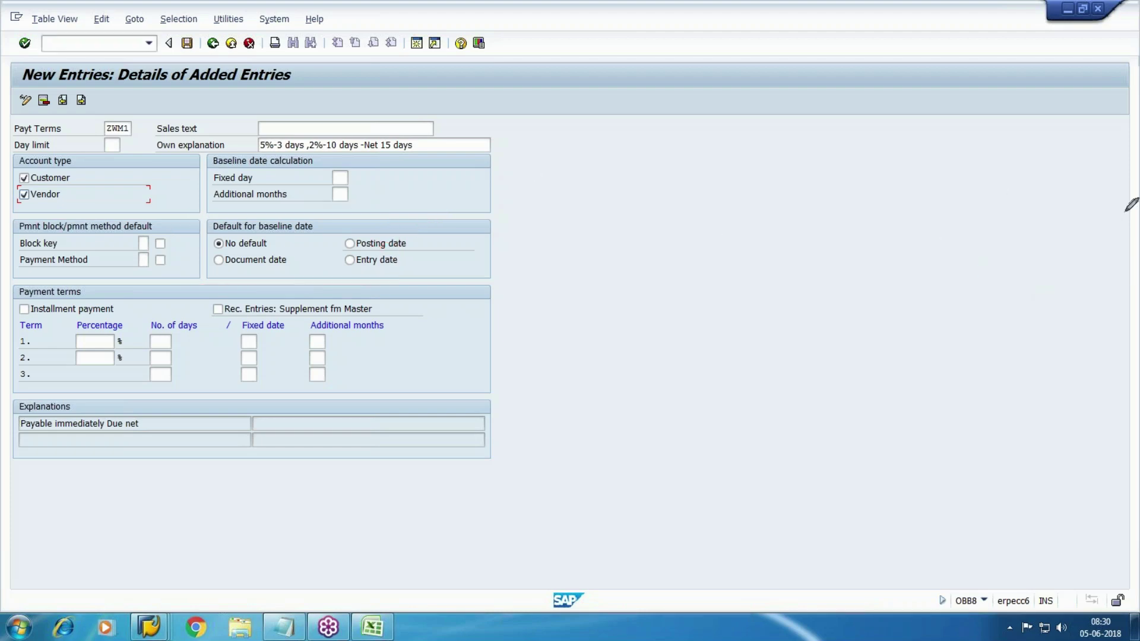
- Default the baseline date to the document date and set payment term 1 to 5% within 3 days
left_click(244, 260)
key("Tab")
key("shift+Tab")
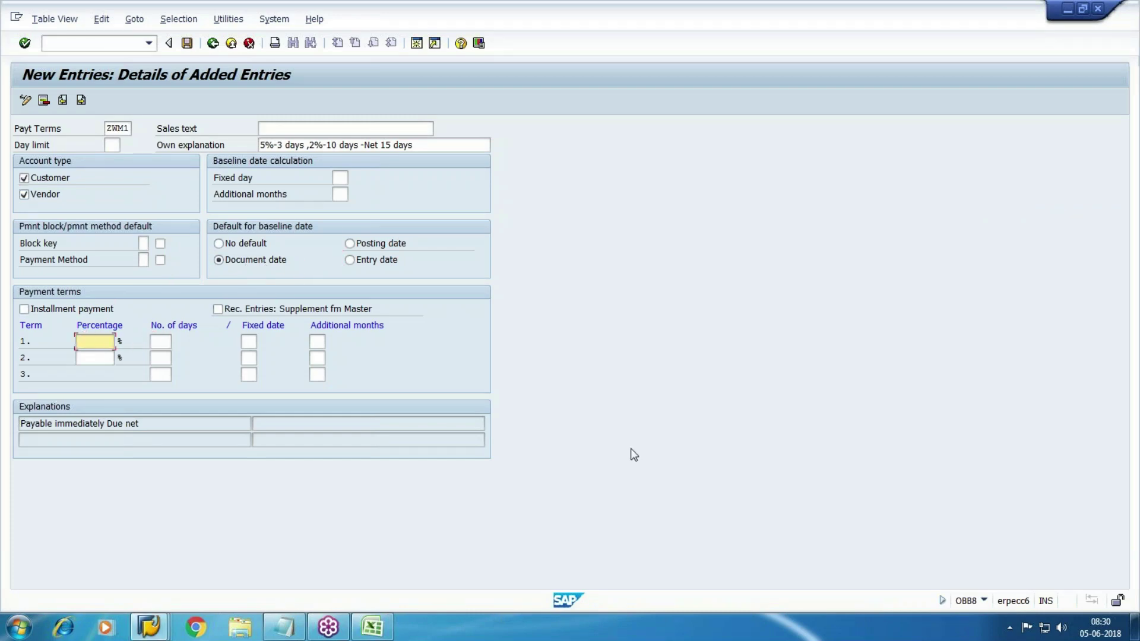
key("Tab")
key("Tab")
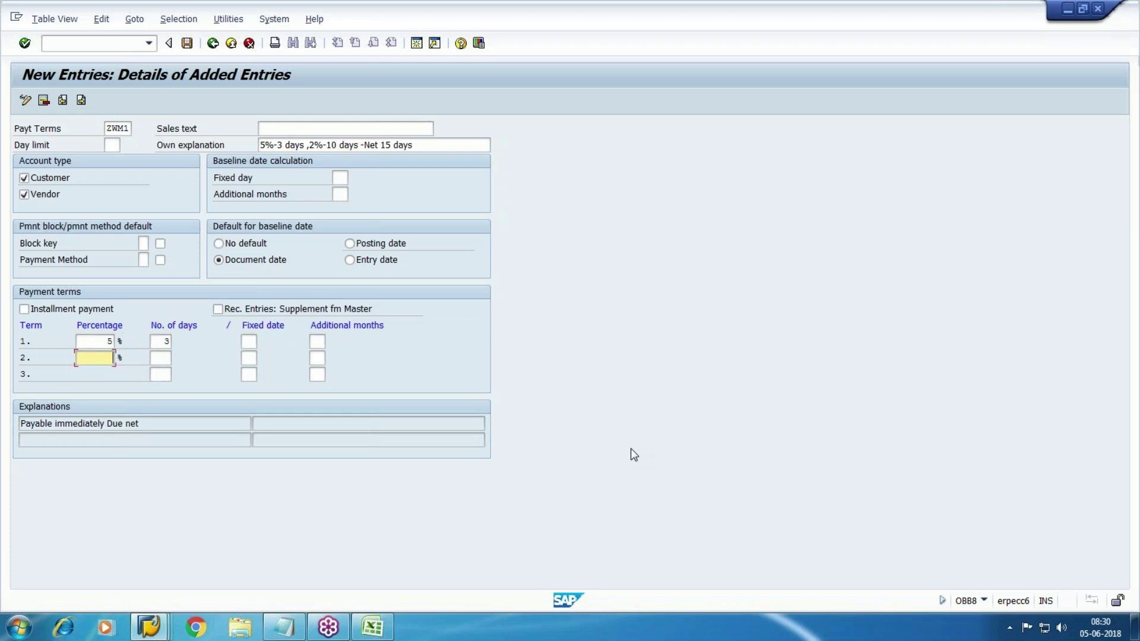
- Set payment term 2 to 2% within 10 days and payment term 3 to 15 days
type("2")
key("Tab")
type("10")
key("Tab")
key("Tab")
key("Return")
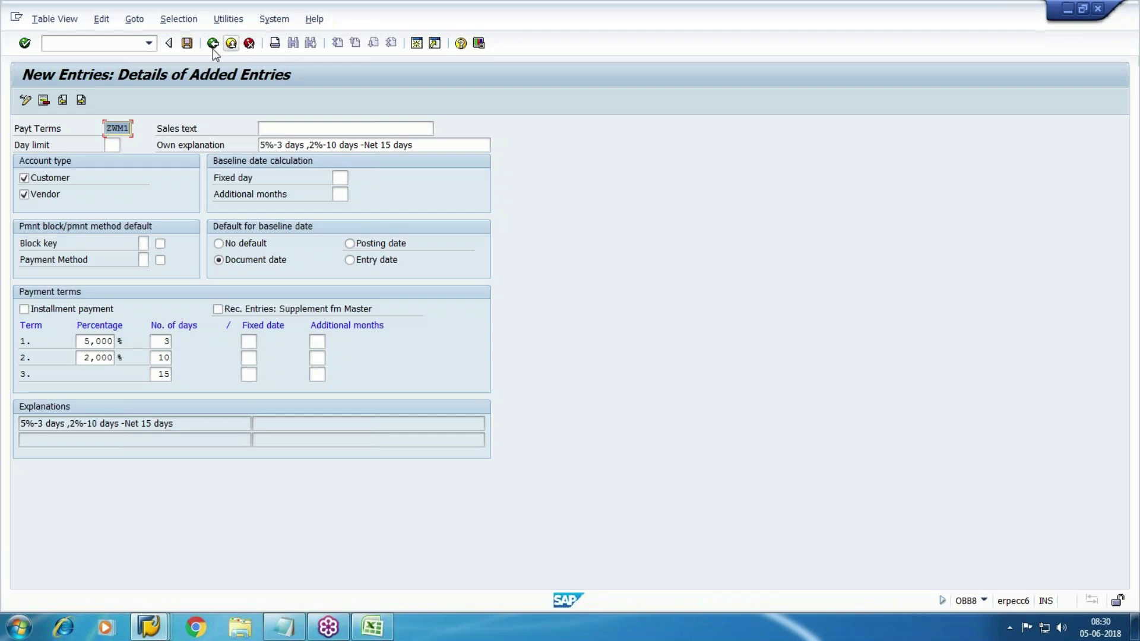
- Save the ZWM1 payment terms under the own customizing request WM10-MM & AP
left_click(358, 340)
key("ctrl+s")
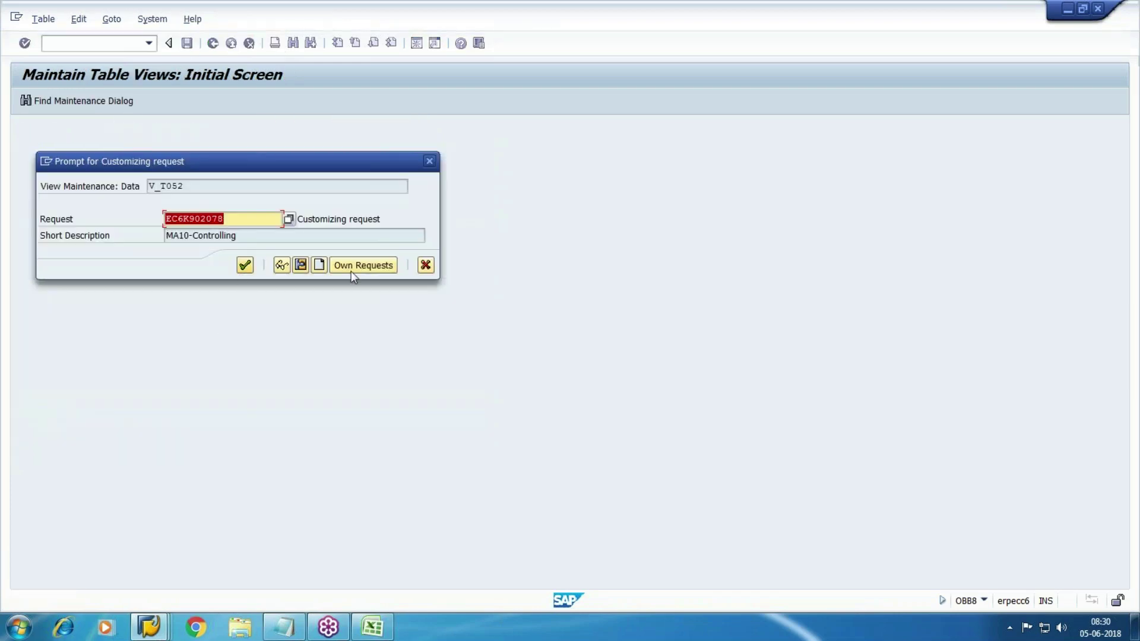
left_click(356, 265)
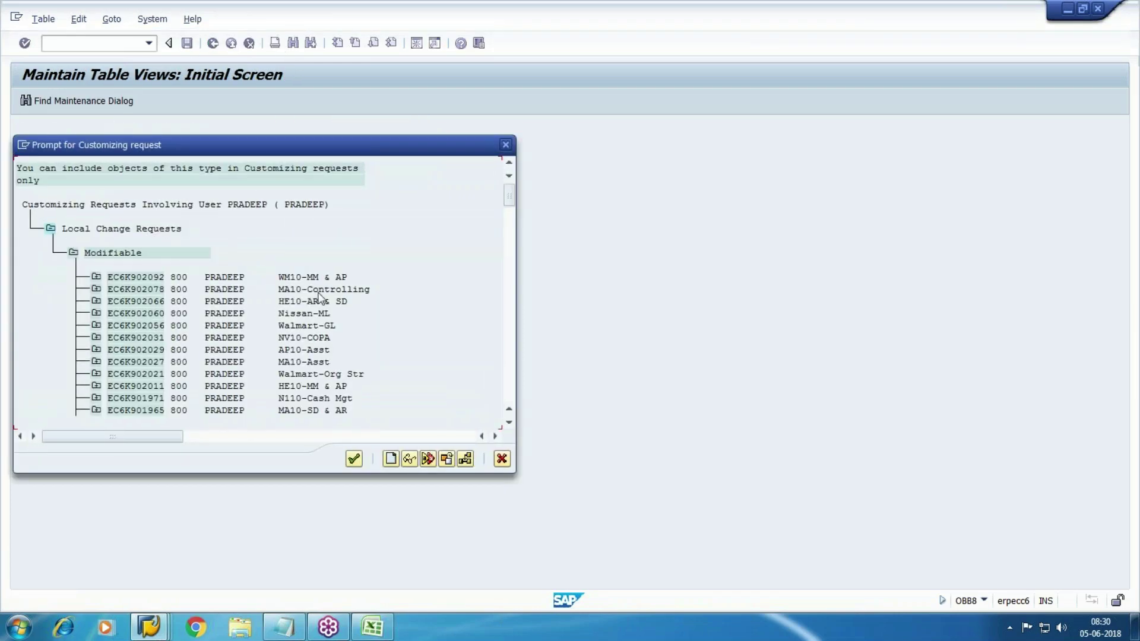
double_click(297, 279)
left_click(249, 263)
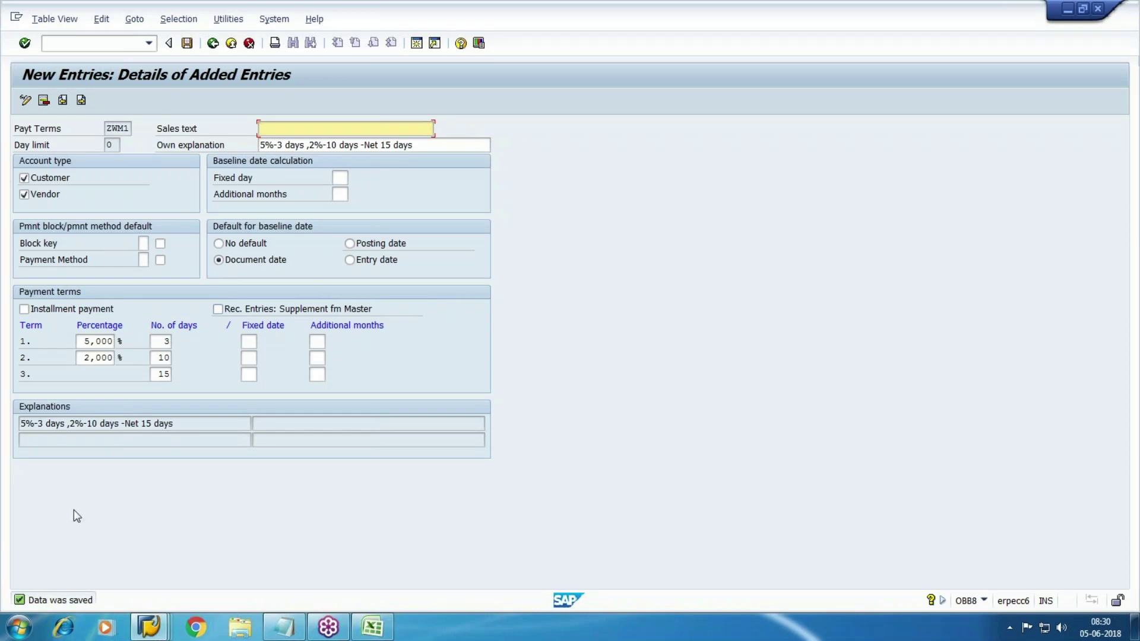
left_click(187, 43)
- Switch to Paint and draw three rectangles stacked in a column plus a fourth one level with the lowest, well to its right
left_click(17, 627)
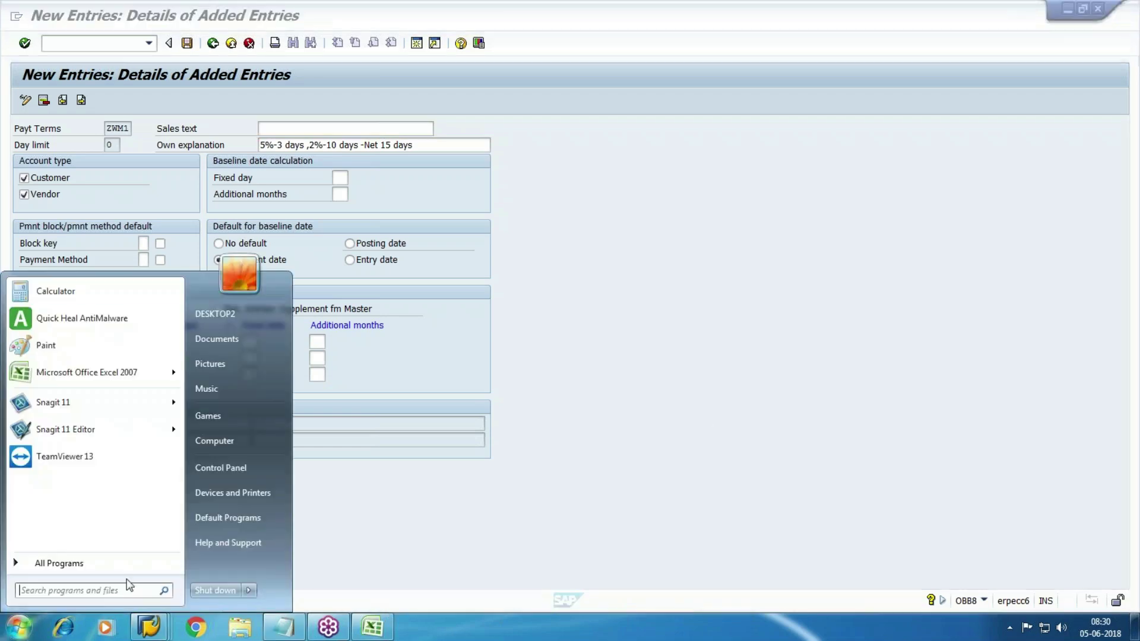
left_click(65, 343)
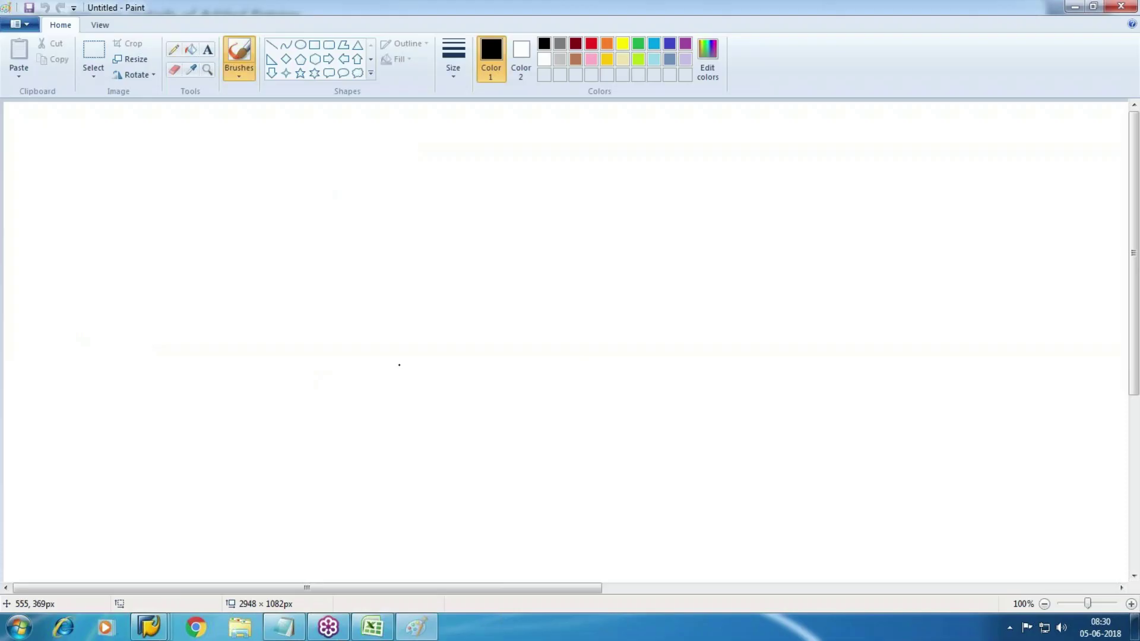
left_click(316, 46)
left_click_drag(146, 129, 386, 184)
left_click_drag(146, 319, 382, 364)
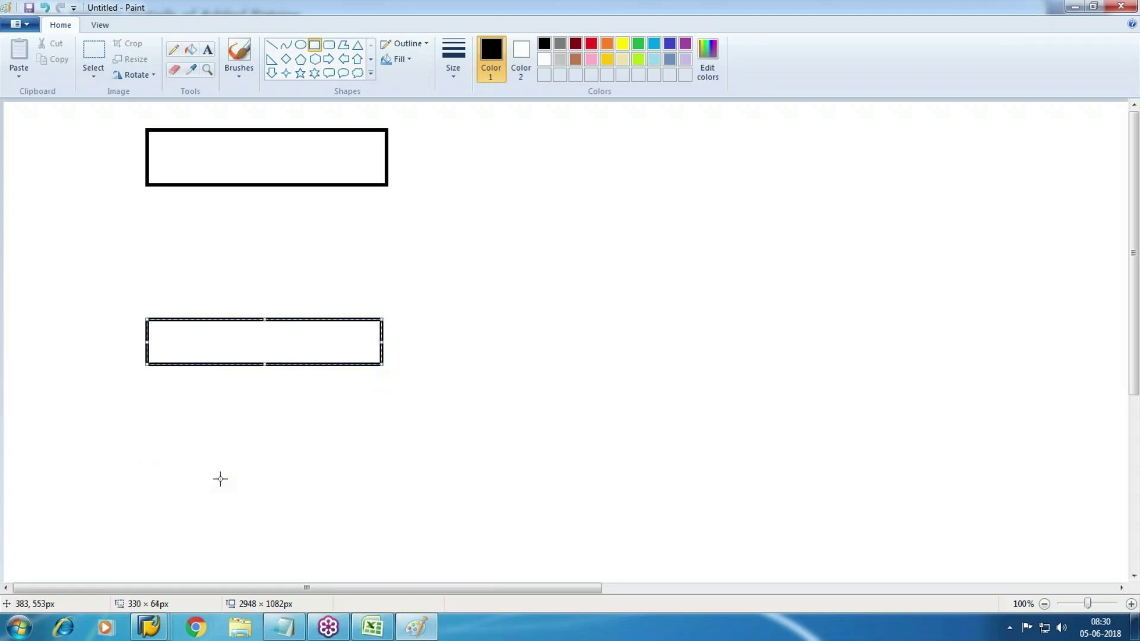
left_click_drag(143, 473, 410, 530)
left_click_drag(681, 464, 941, 524)
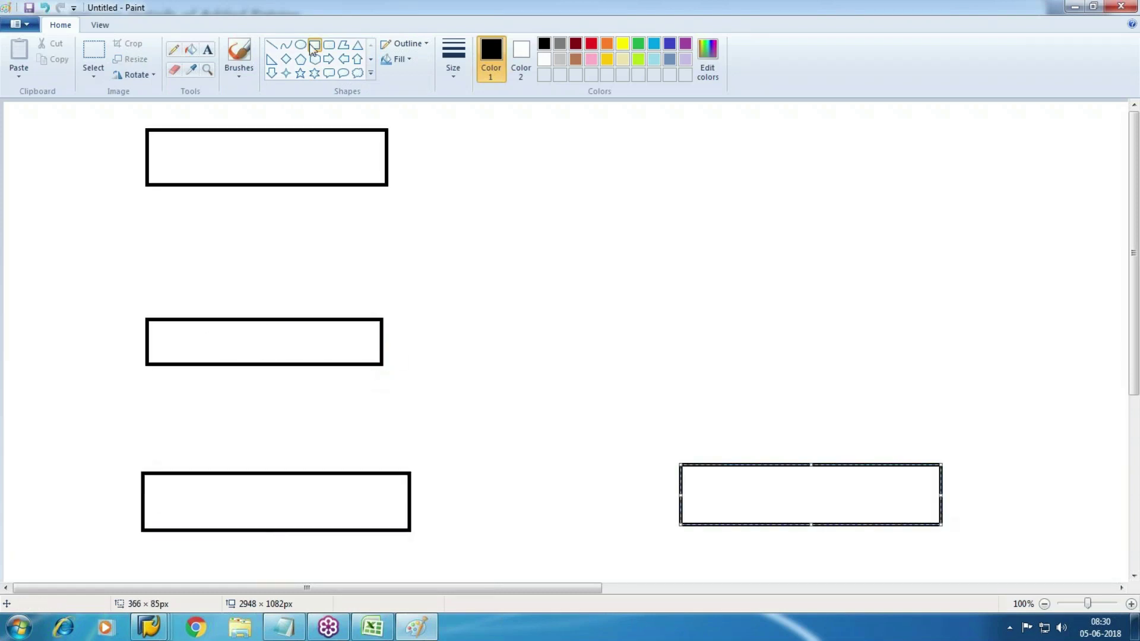
- Label the uppermost rectangle of the diagram "ZWM1"
left_click(208, 49)
left_click_drag(166, 141, 364, 187)
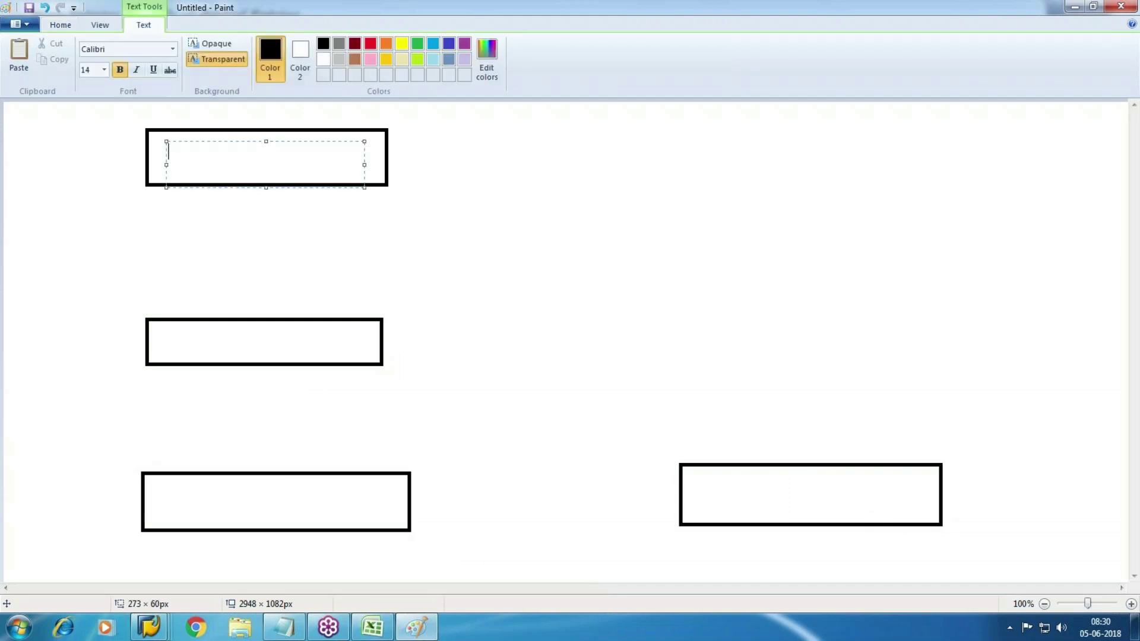
type("ZWM1")
left_click(893, 168)
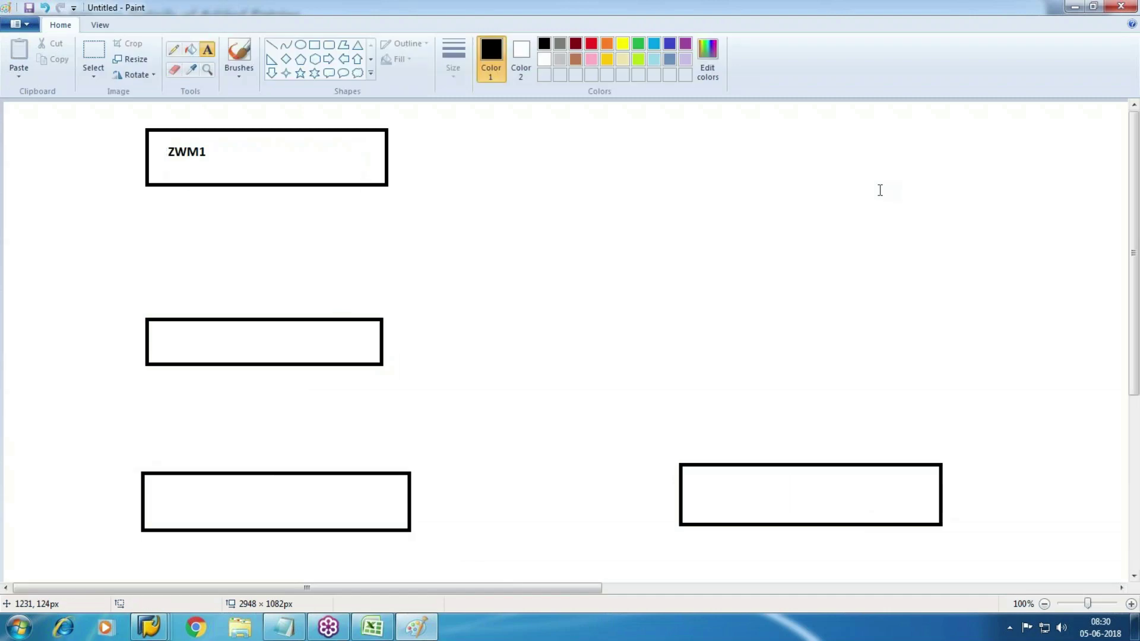
- Draw a down arrow from the ZWM1 box to the middle rectangle and label that rectangle "Vendor Master"
left_click(273, 74)
left_click_drag(224, 197, 302, 303)
left_click(207, 49)
left_click_drag(161, 330, 365, 358)
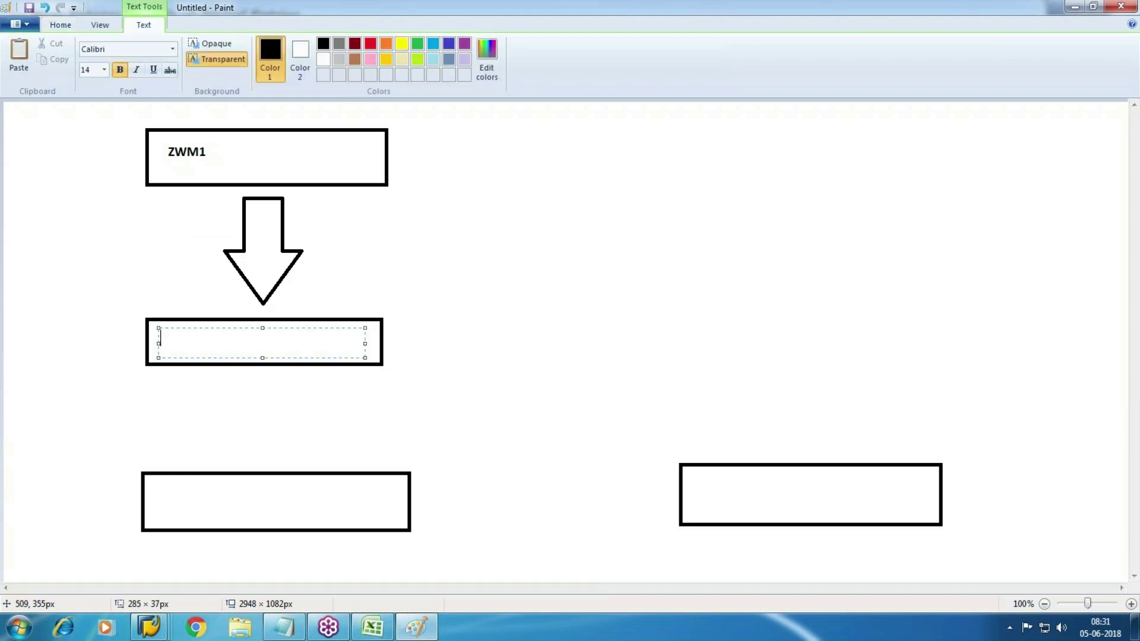
type("Vendor Ma")
type("ter")
key("BackSpace")
key("BackSpace")
type("ter")
left_click(577, 239)
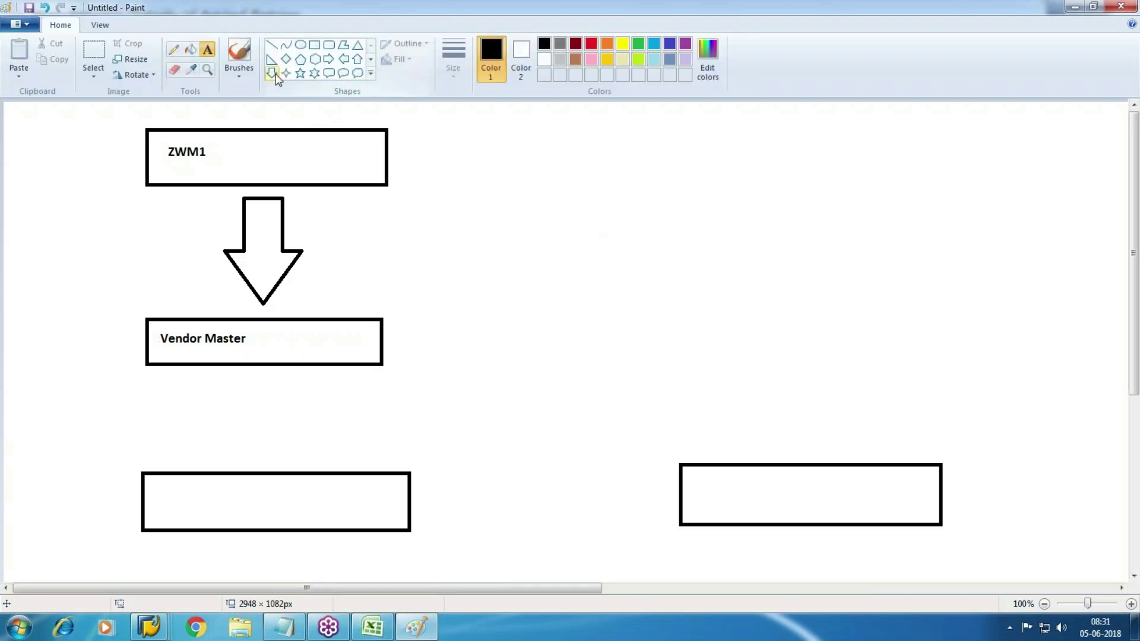
- Draw a down arrow from the Vendor Master box to the rectangle below and label that rectangle "Inv"
left_click(272, 73)
left_click_drag(227, 380, 353, 463)
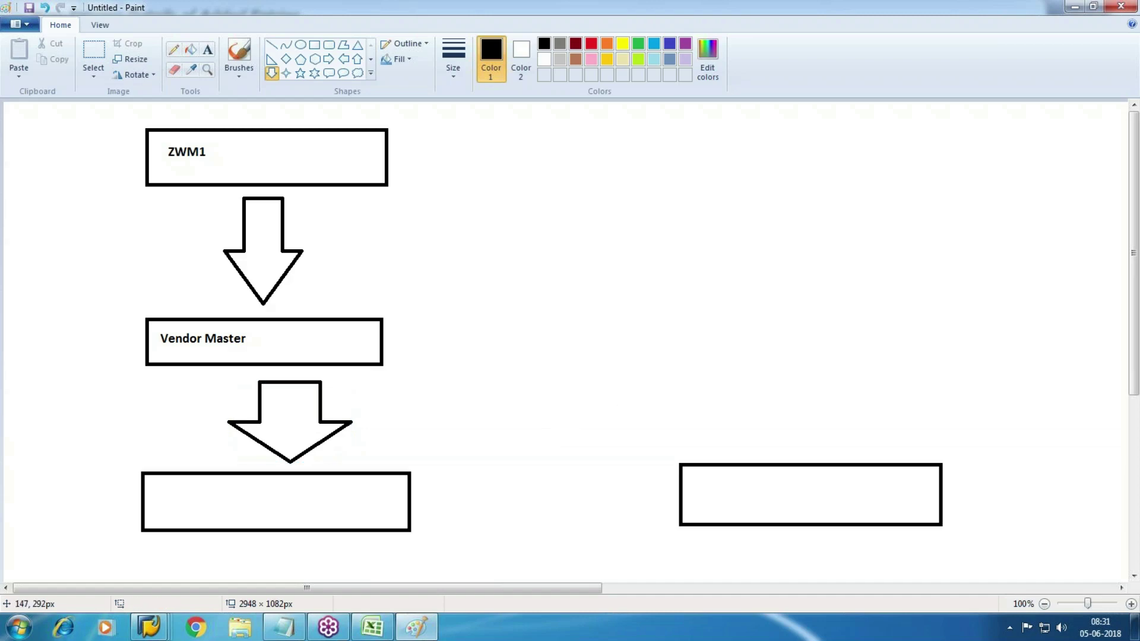
left_click(207, 49)
left_click_drag(162, 490, 374, 512)
type("Inv")
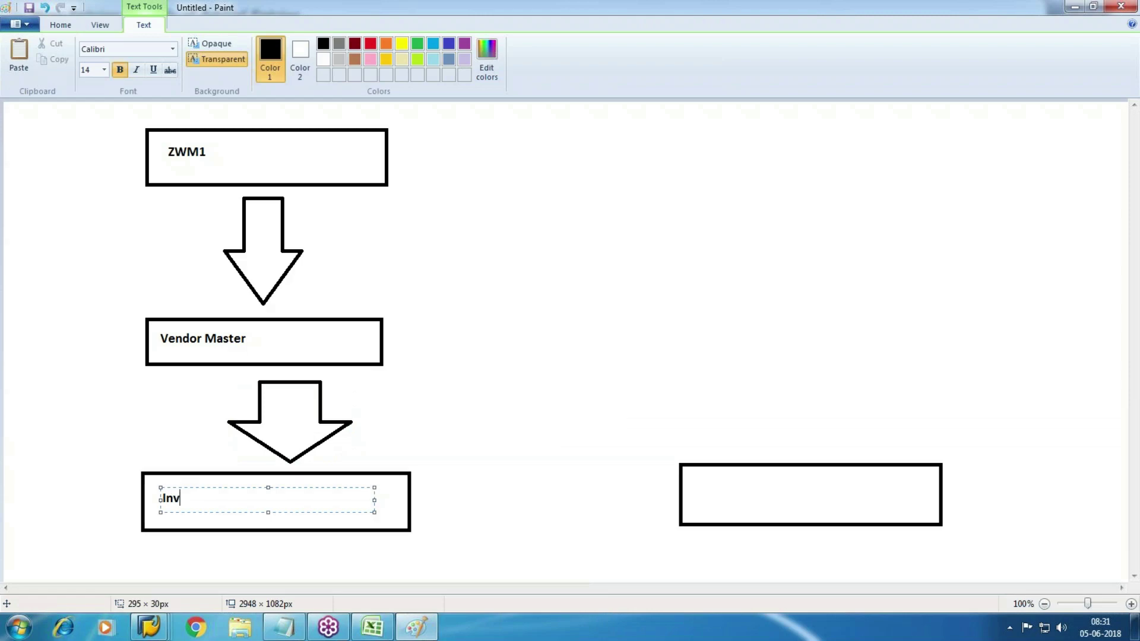
left_click(529, 297)
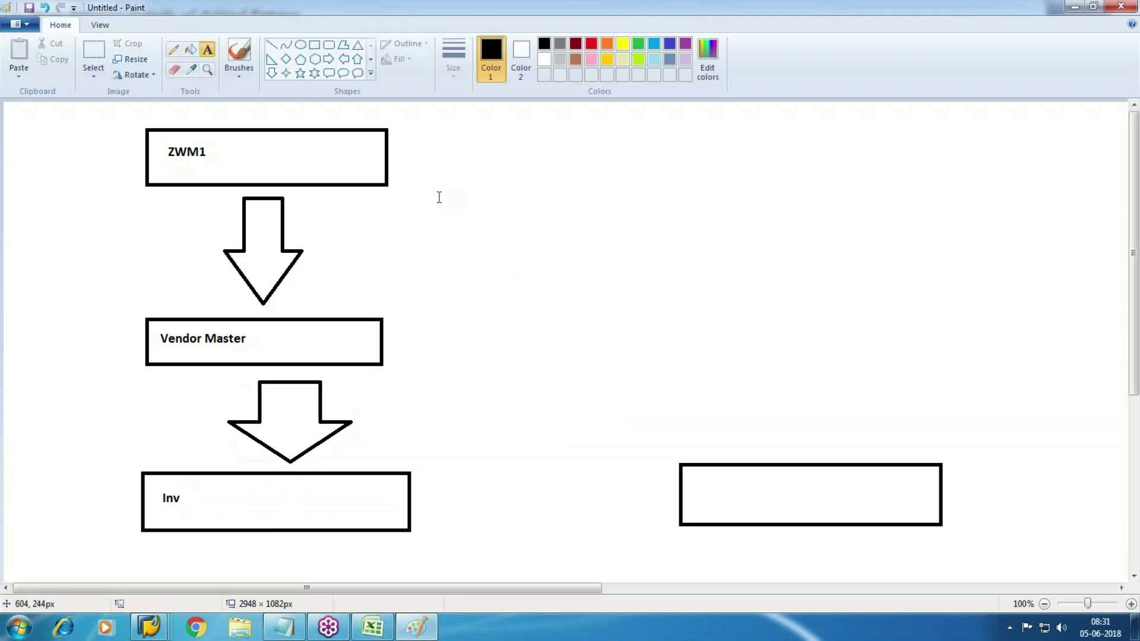
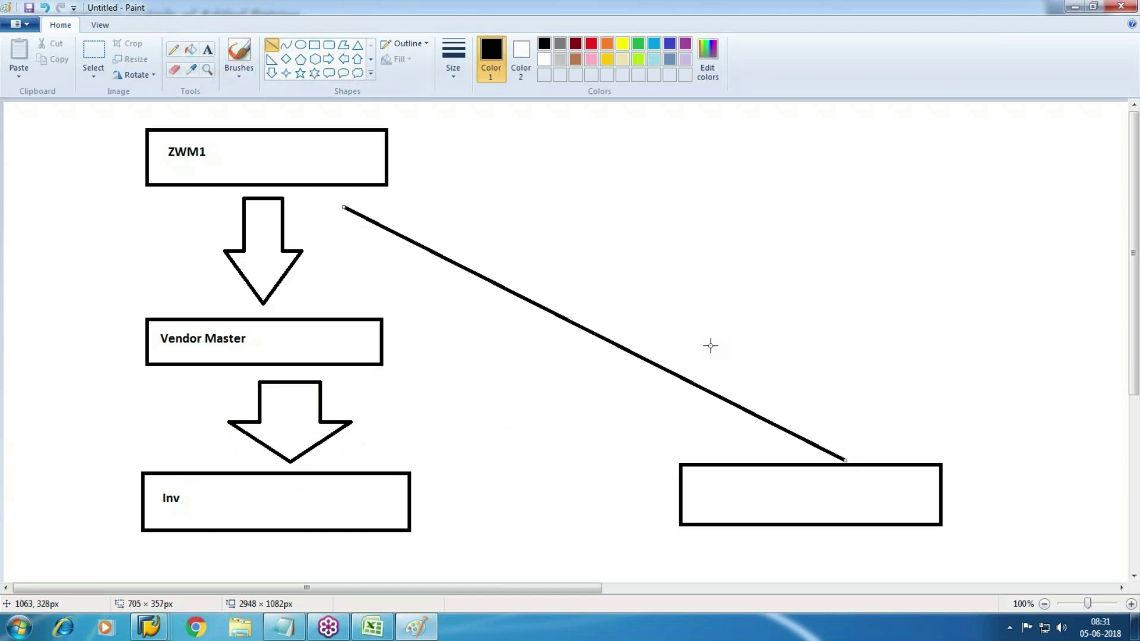
- Label the diagonal line from ZWM1 to the empty box "Manual" and draw a right arrow from the Inv box to the empty box
left_click(207, 49)
left_click(737, 359)
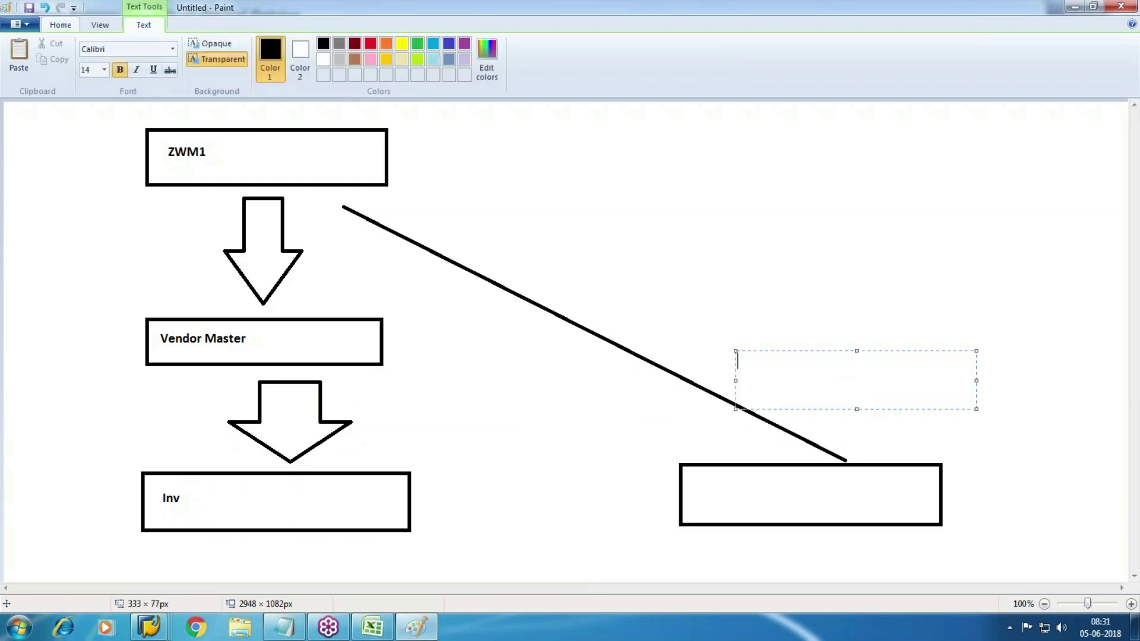
type("Manual")
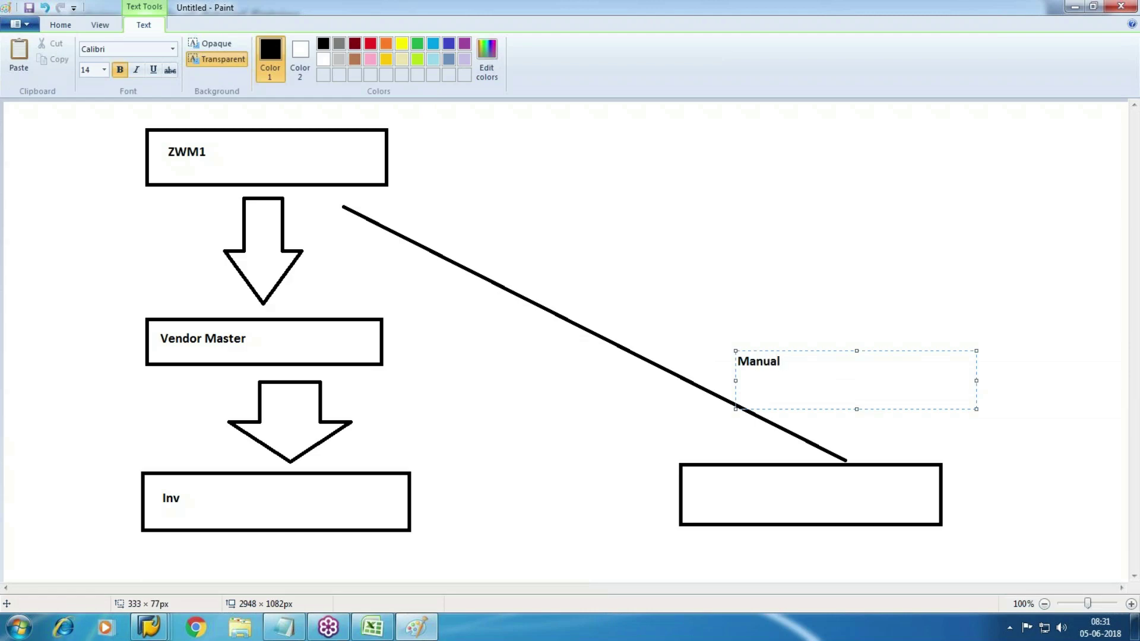
left_click(617, 301)
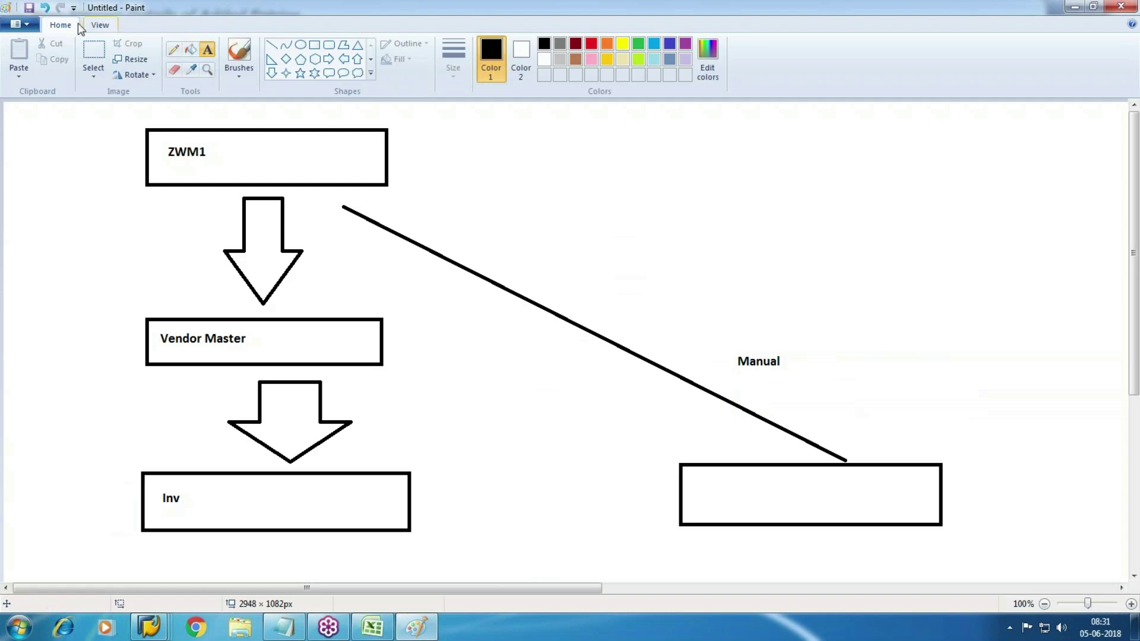
left_click(328, 59)
mouse_move(428, 469)
left_mouse_down()
mouse_move(679, 539)
mouse_move(661, 539)
left_mouse_up()
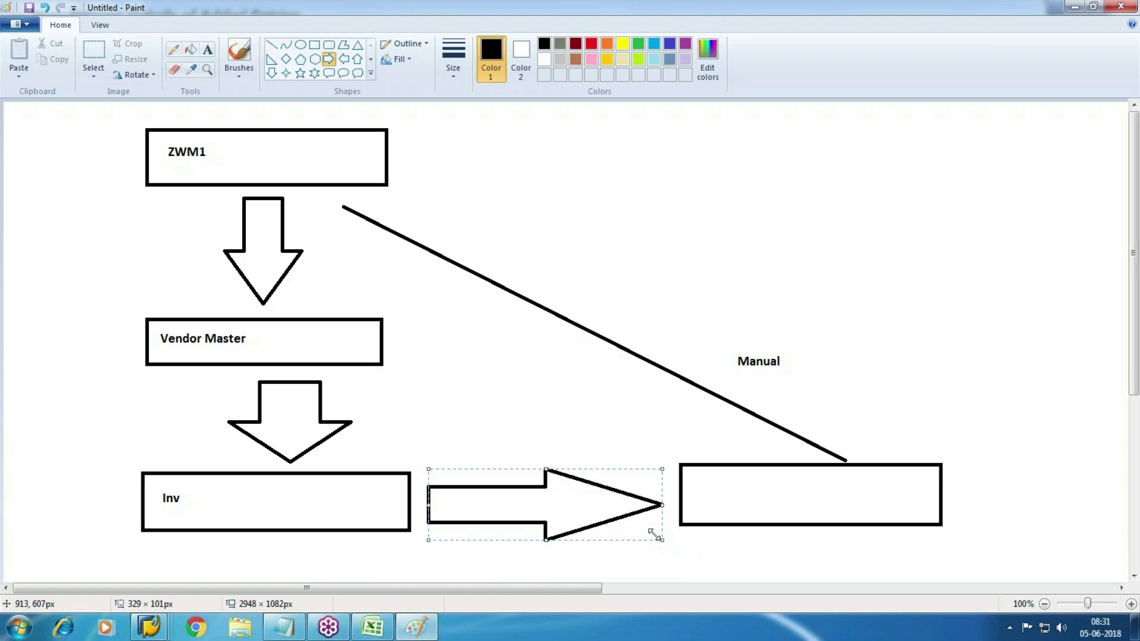
- Switch to the SAP Vendor Line Item Display session and open the 12.720,00 USD invoice line item in change mode
left_click(149, 627)
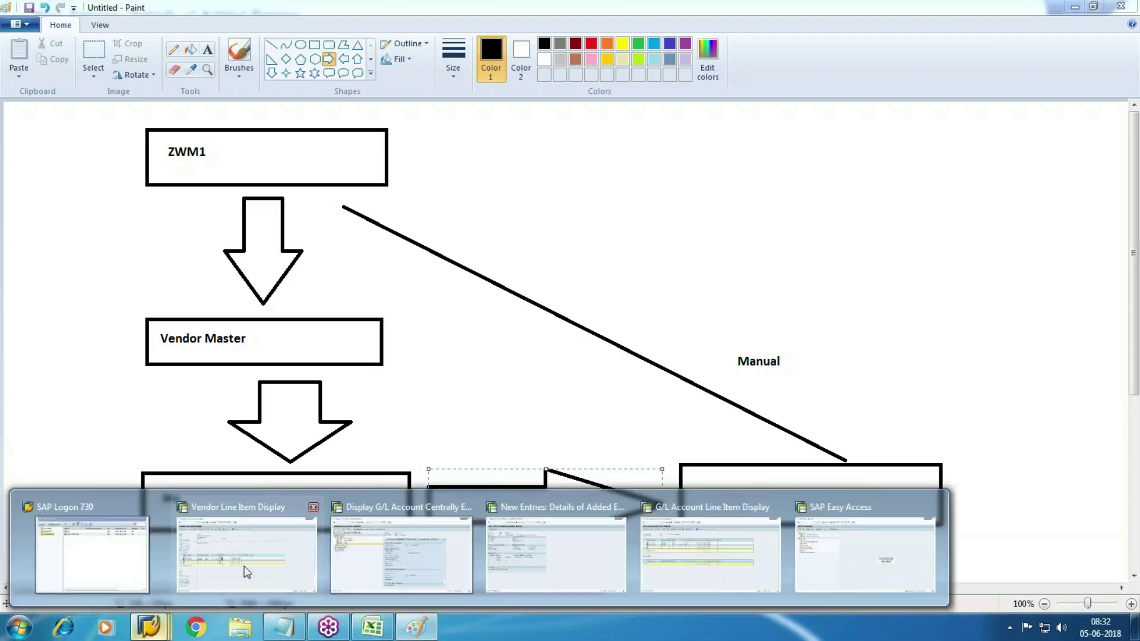
left_click(247, 572)
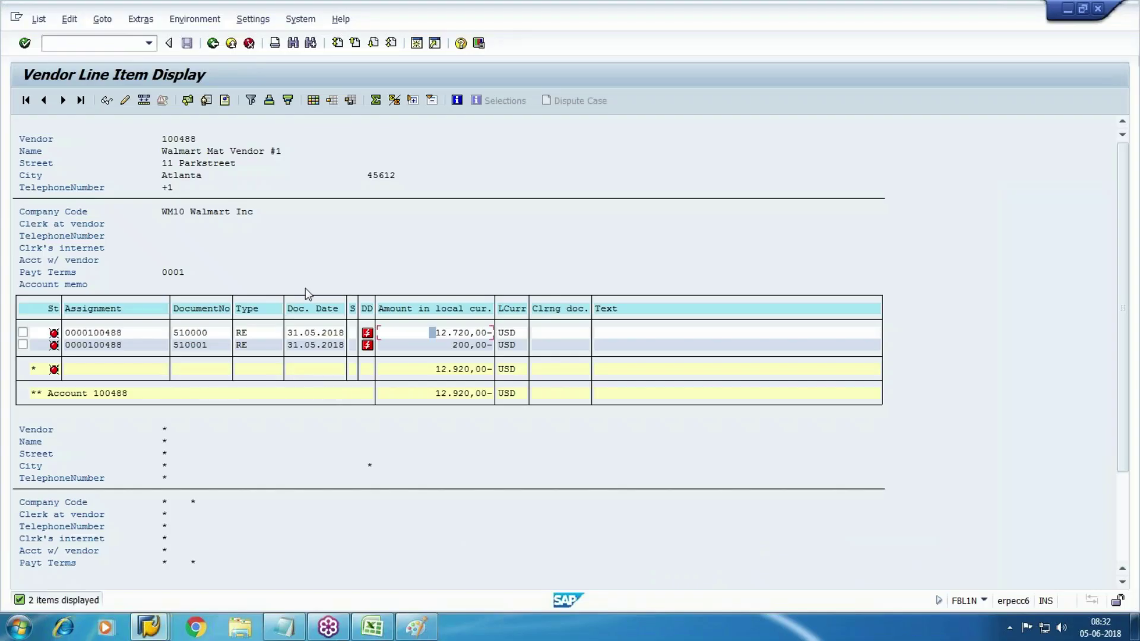
mouse_move(372, 336)
double_click(459, 338)
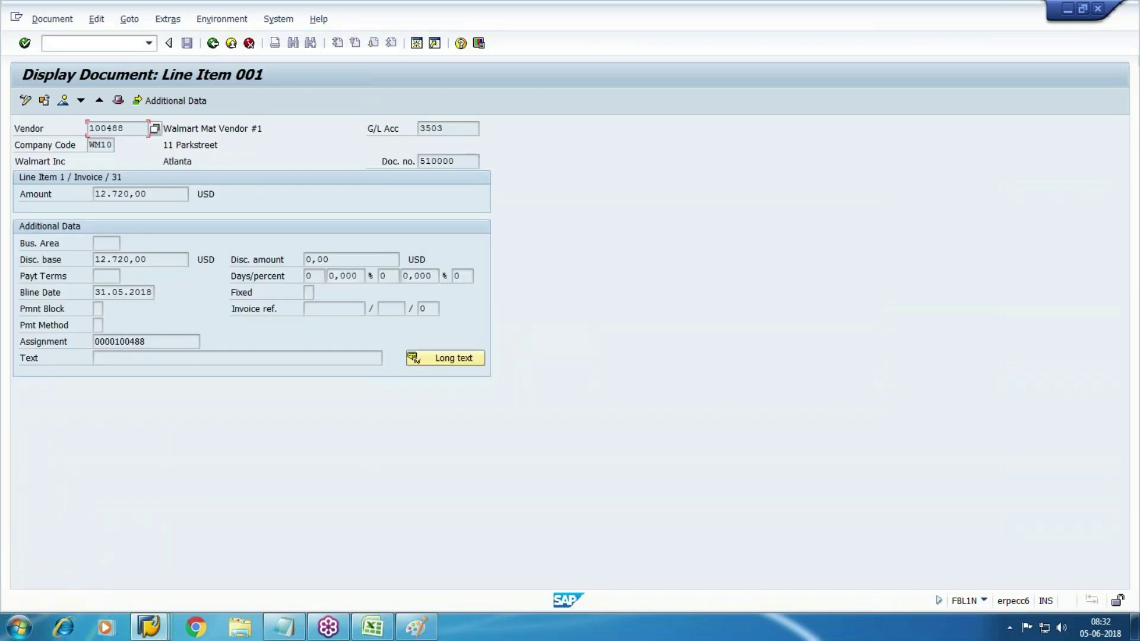
left_click(27, 101)
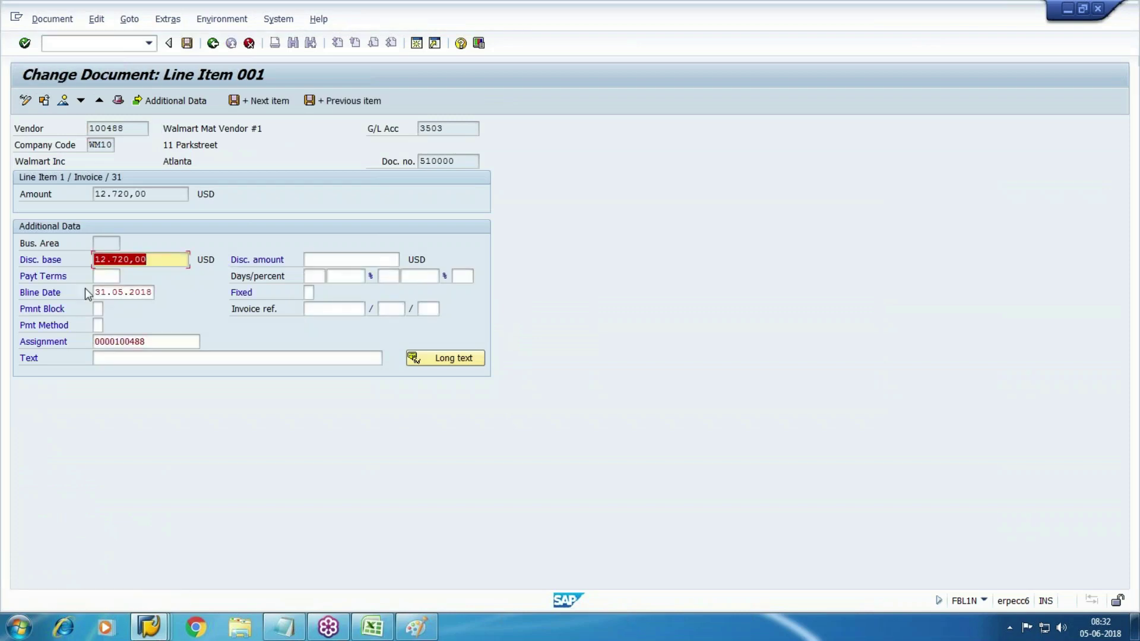
- Find ZWM1 among the terms of payment, assign it to the invoice line item and try to save the change
left_click(98, 276)
left_click(126, 276)
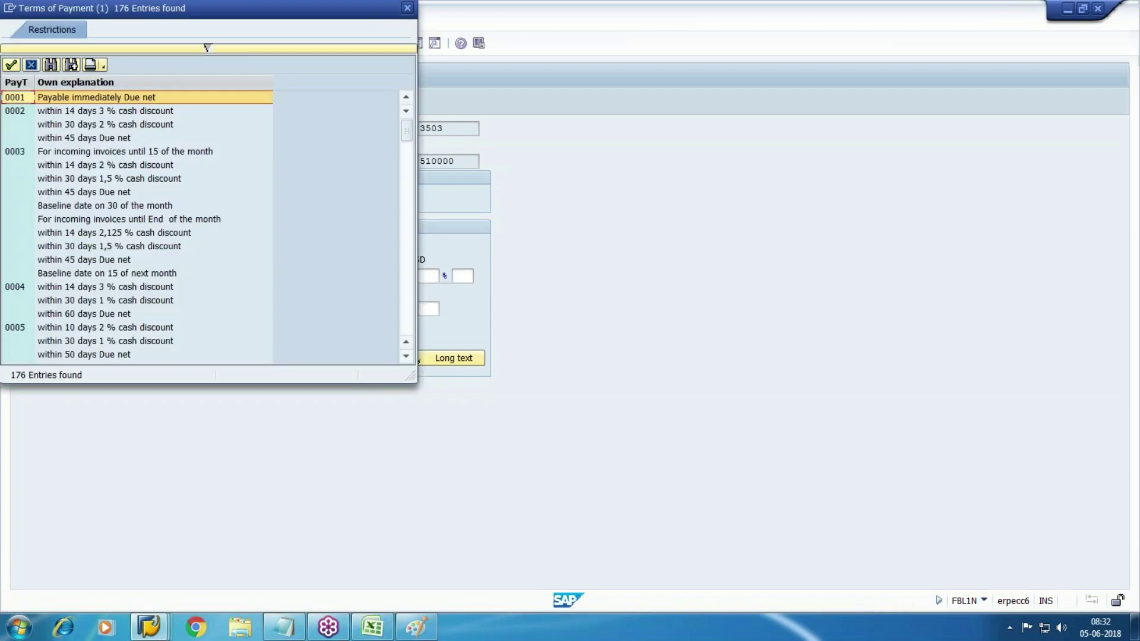
key("ctrl+f")
type("ZWM1")
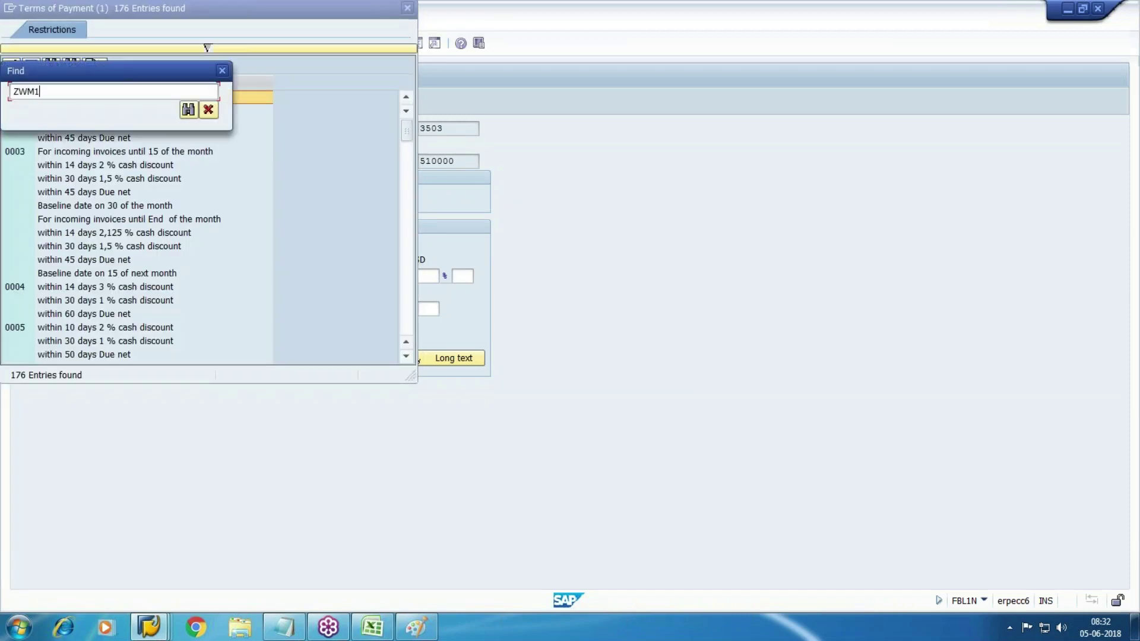
key("Return")
key("Return")
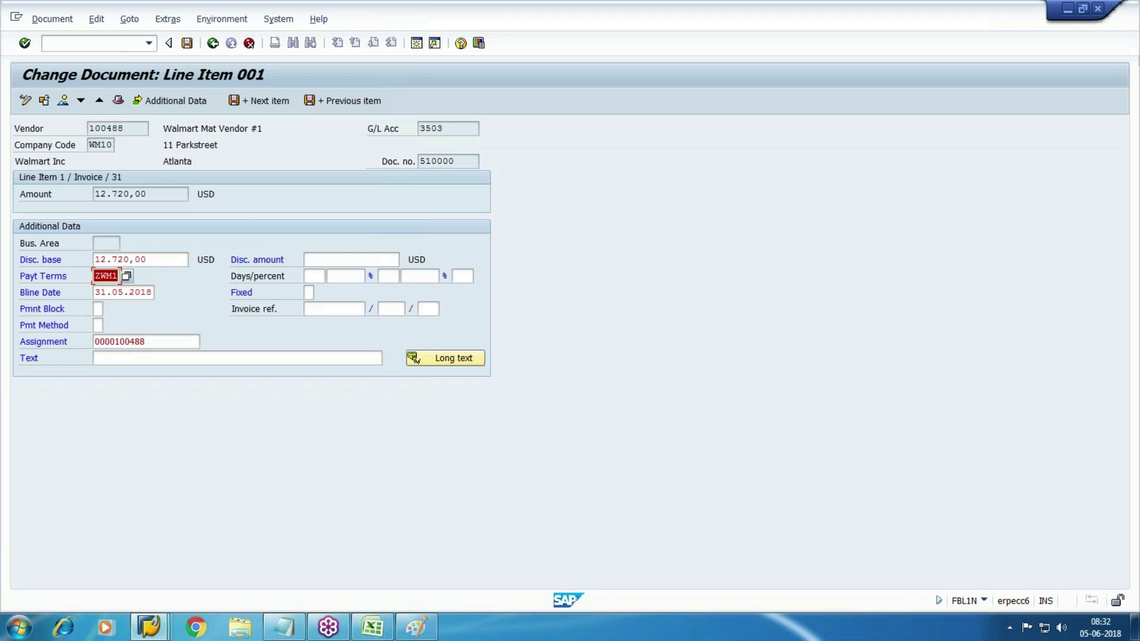
left_click(187, 44)
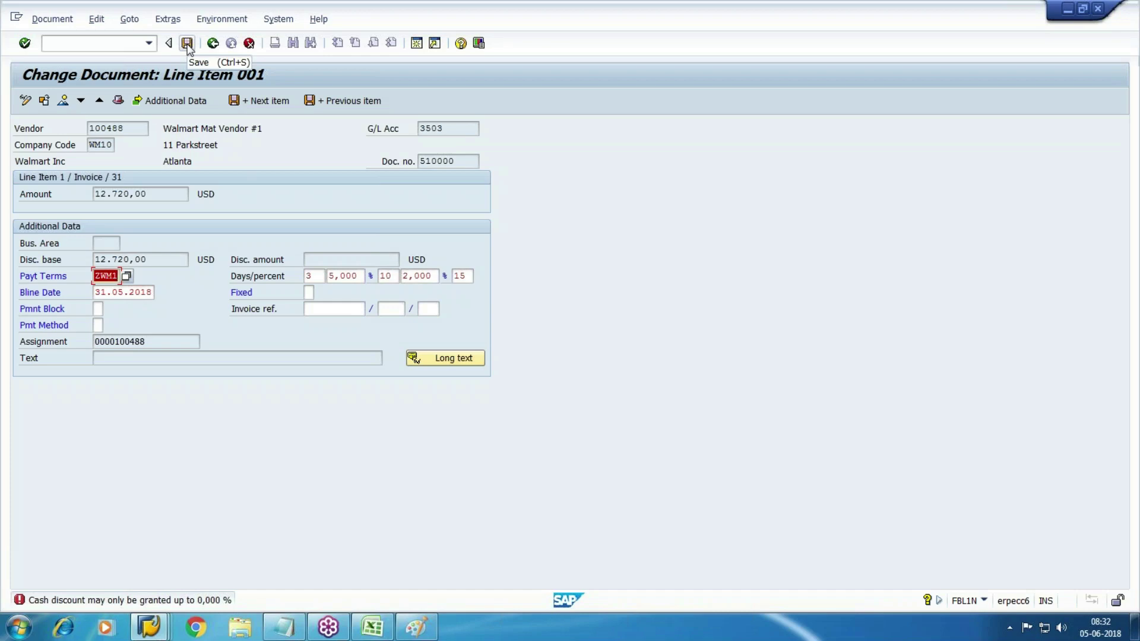
- In the SAP session showing the ZWM1 payment terms entry, open the FI tolerance groups for users with /NOBA4
left_click(149, 627)
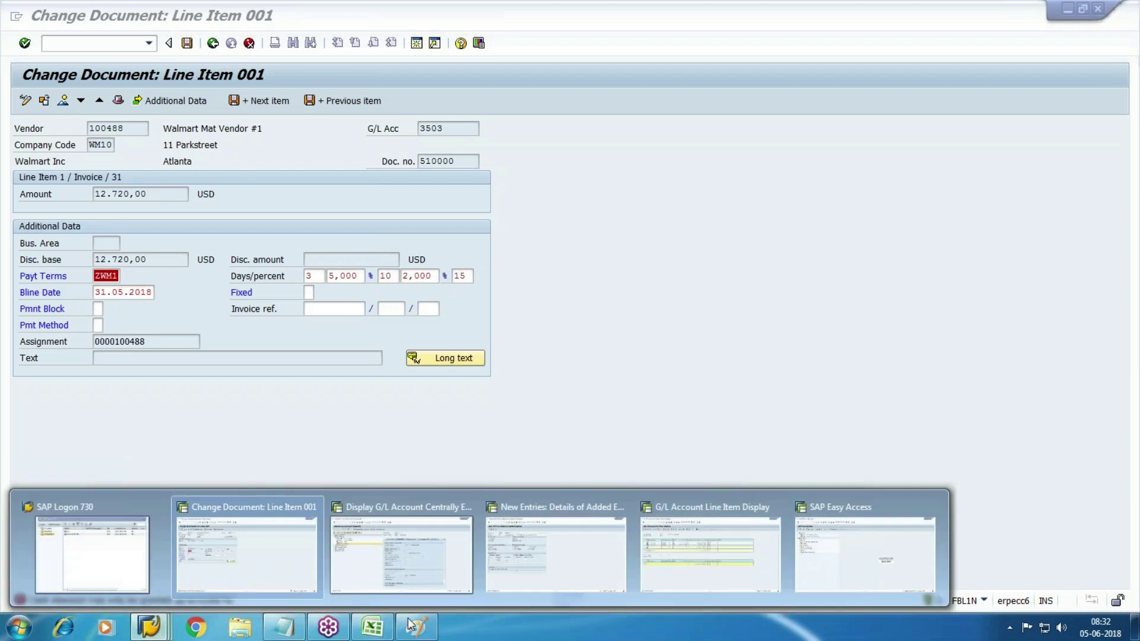
left_click(573, 570)
left_click(87, 43)
type("/NOBA")
key("BackSpace")
key("BackSpace")
key("BackSpace")
key("BackSpace")
key("BackSpace")
type("/NOBA4")
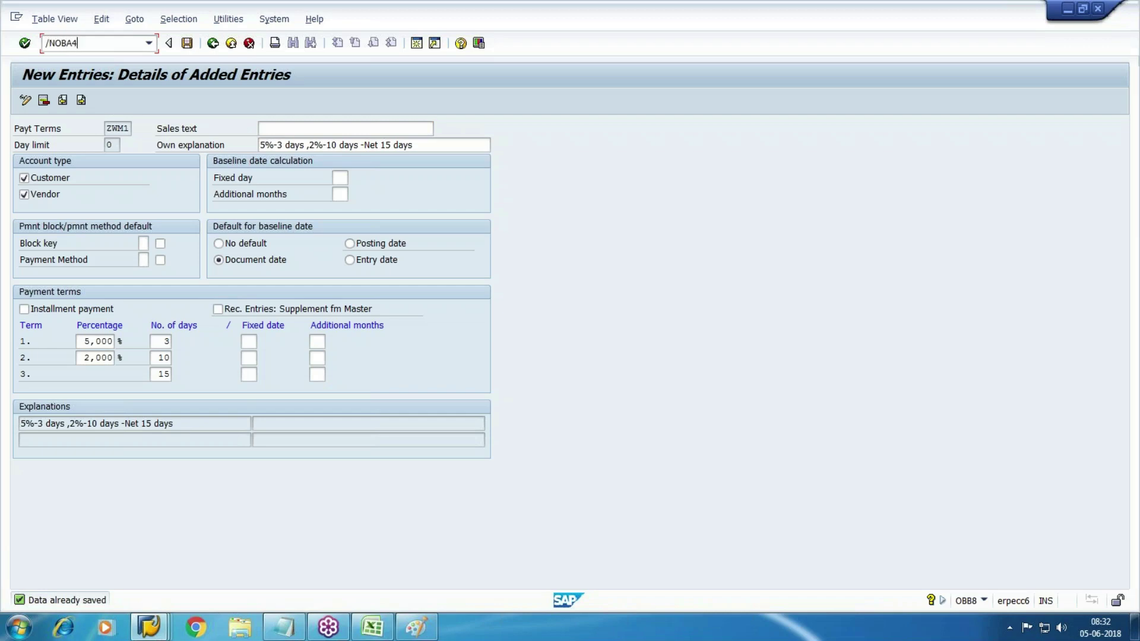
key("Return")
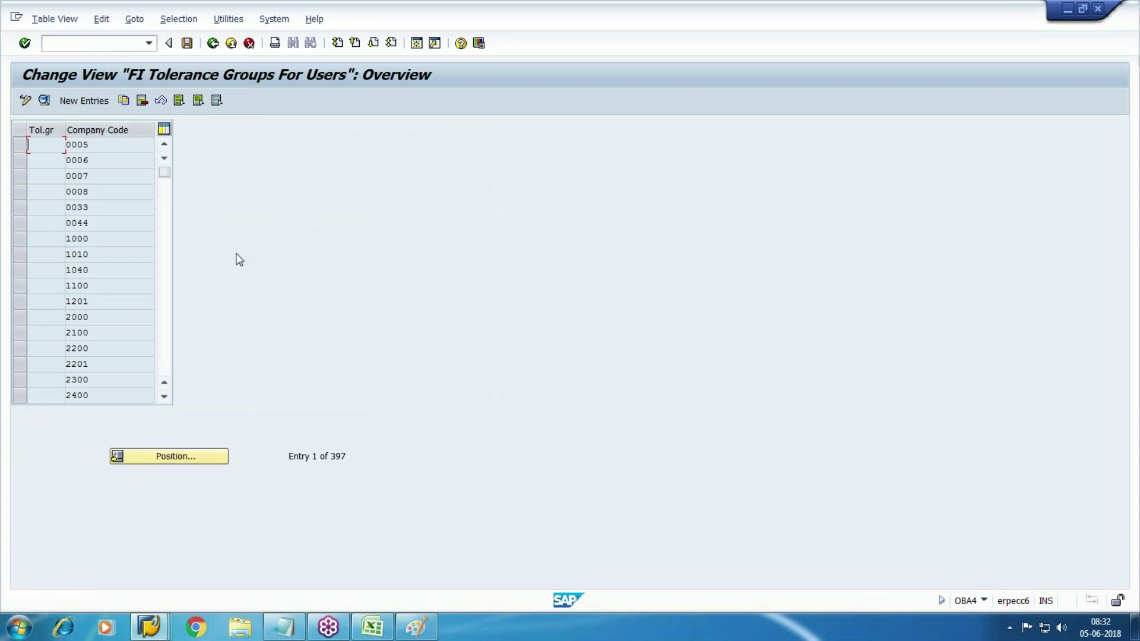
- Find tolerance group GRP1 for company code WM10 and open its details
left_click(212, 455)
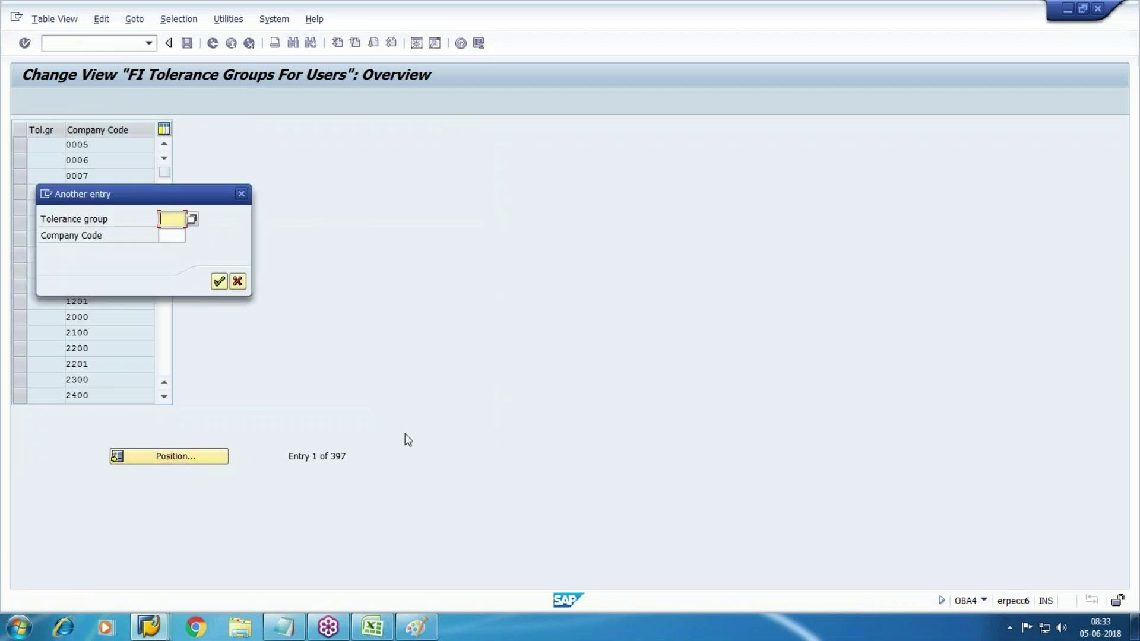
type("GRP1")
key("Tab")
type("WM10")
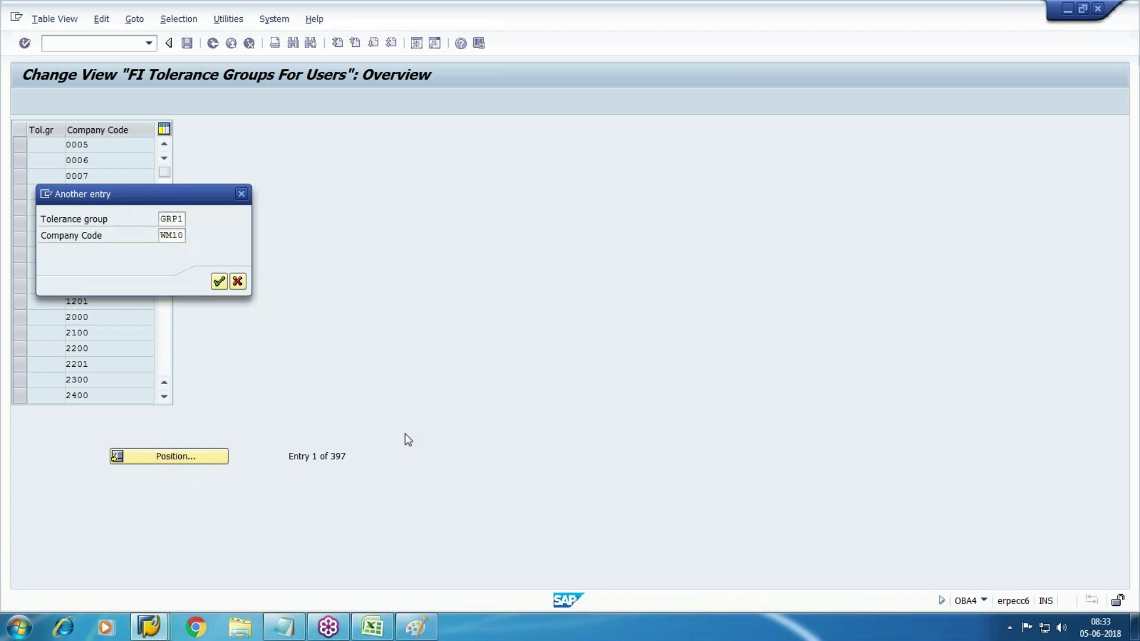
key("Return")
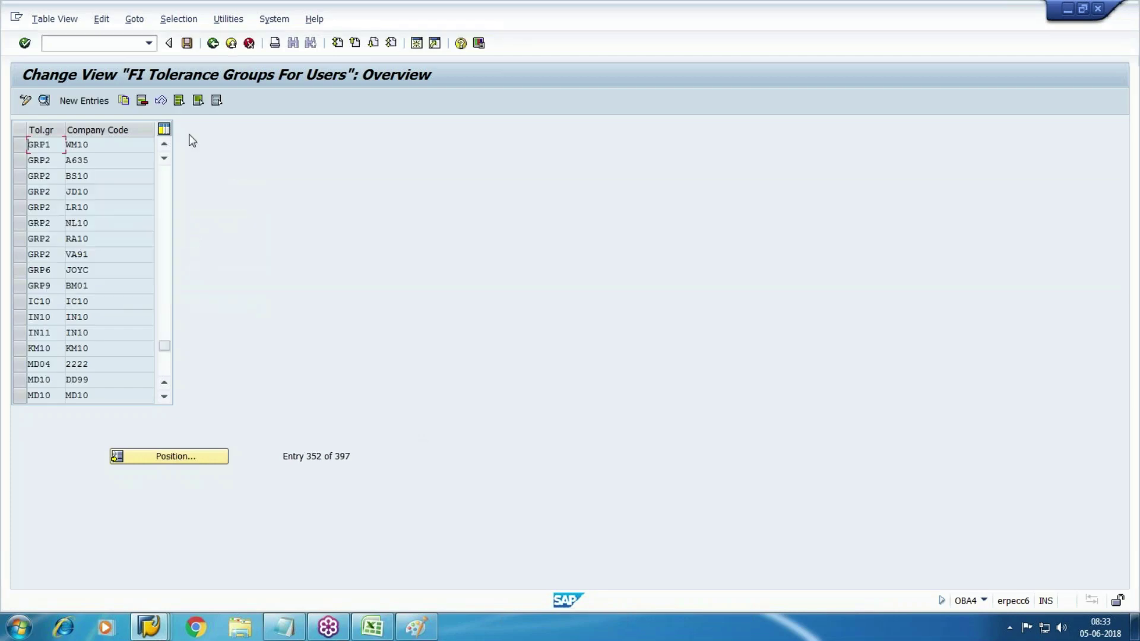
double_click(76, 145)
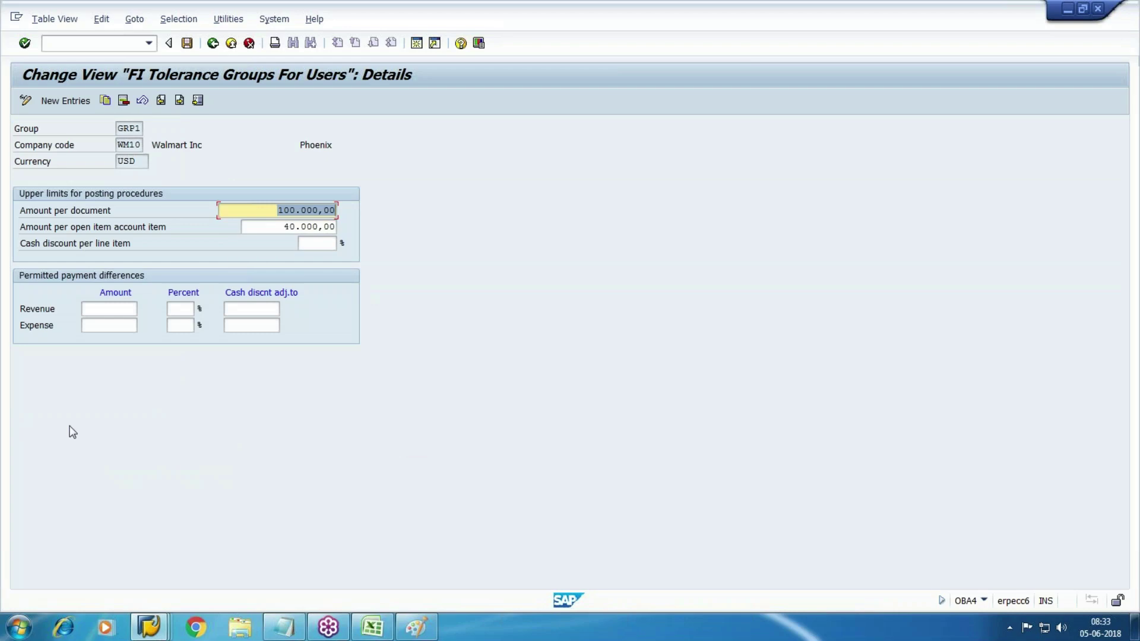
- Set the cash discount per line item to 5% for tolerance group GRP1 and save the entry
left_click(319, 228)
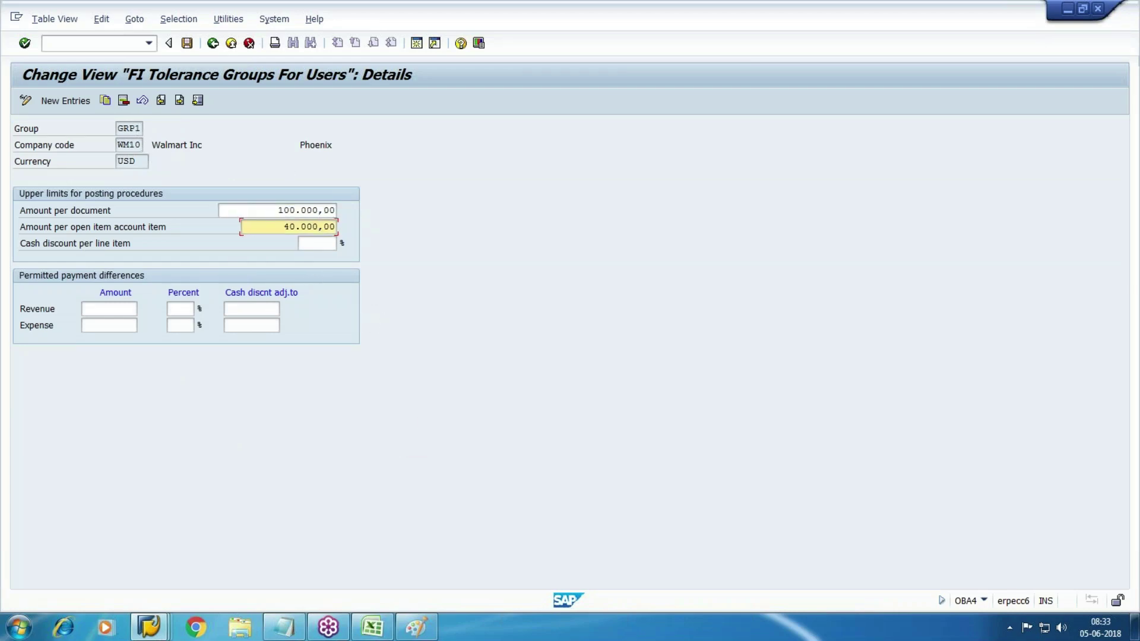
left_click(313, 243)
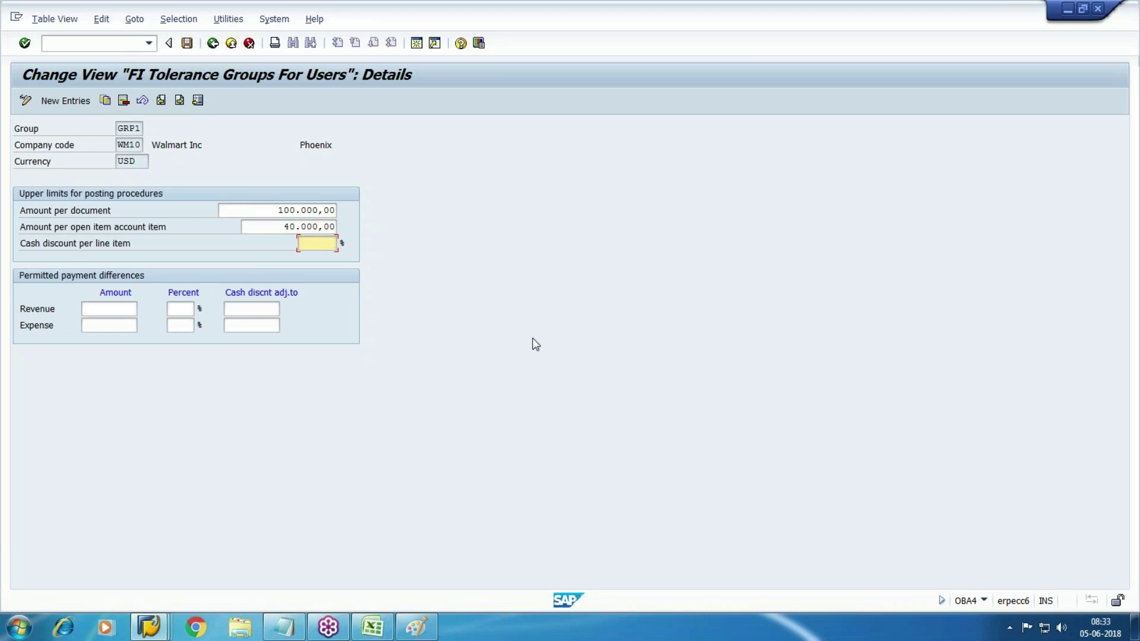
type("5")
key("Return")
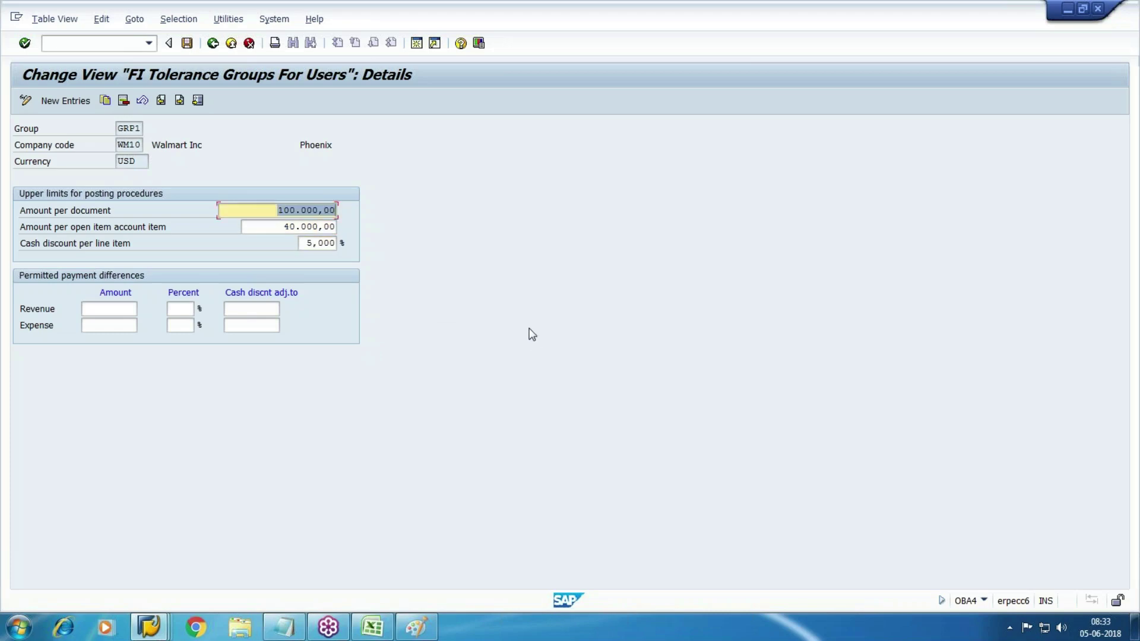
left_click(187, 43)
left_click(246, 265)
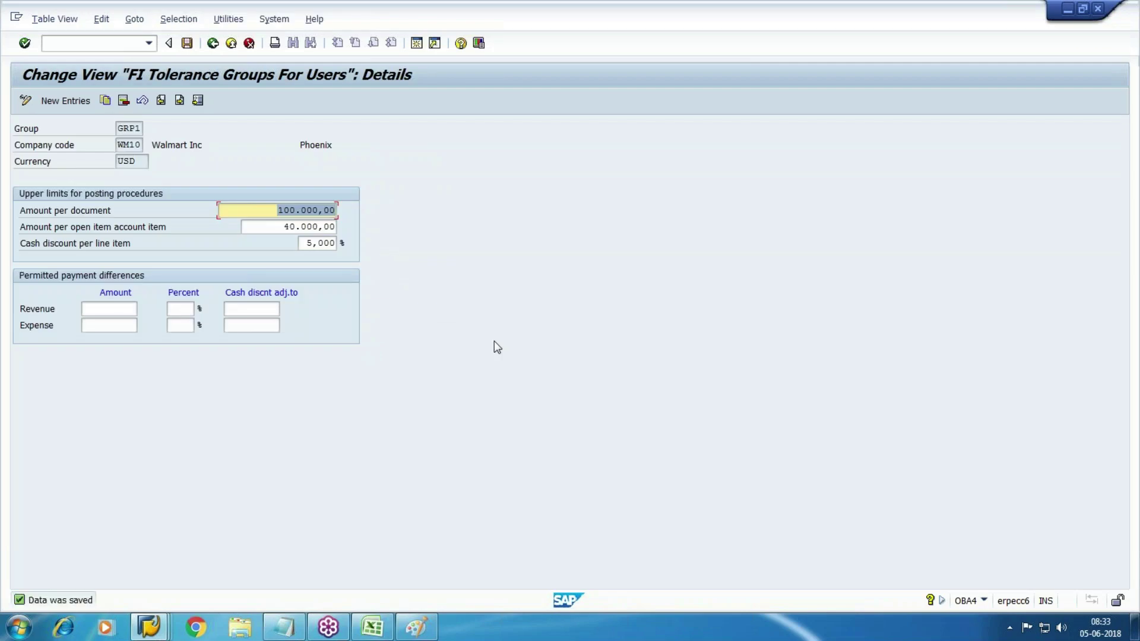
- Return to the vendor line item session, cancel the pending change and reopen the 12.720,00 USD invoice item in change mode
key("alt+Tab")
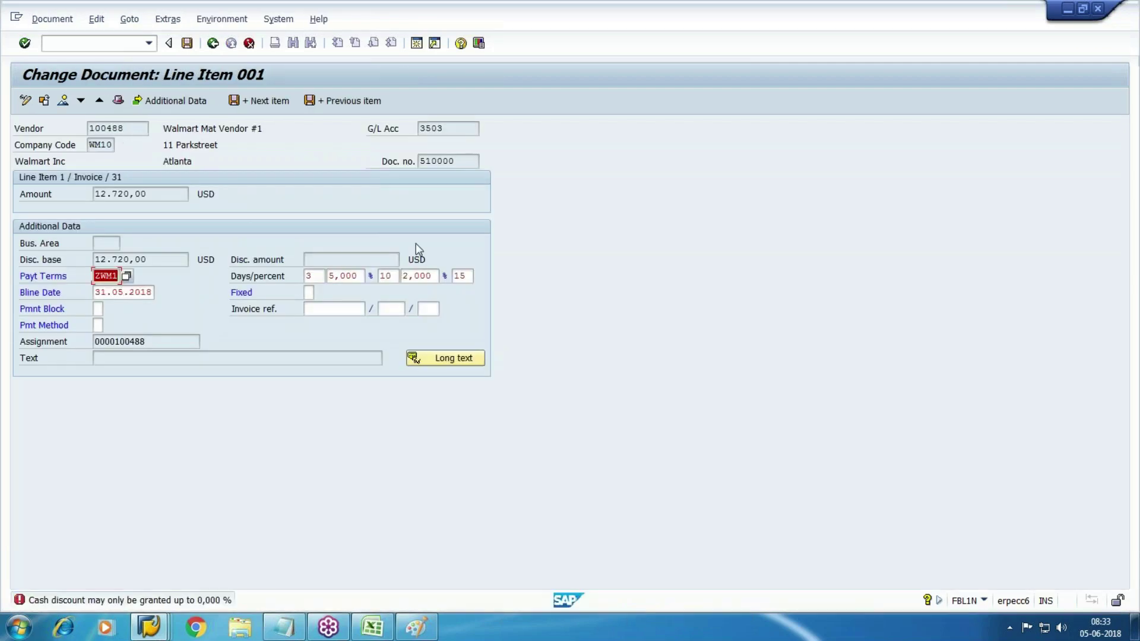
left_click(248, 42)
double_click(469, 335)
left_click(25, 100)
- Assign payment terms ZWM1 to the invoice line item and save the change
left_click(107, 276)
left_click(108, 276)
left_click(113, 289)
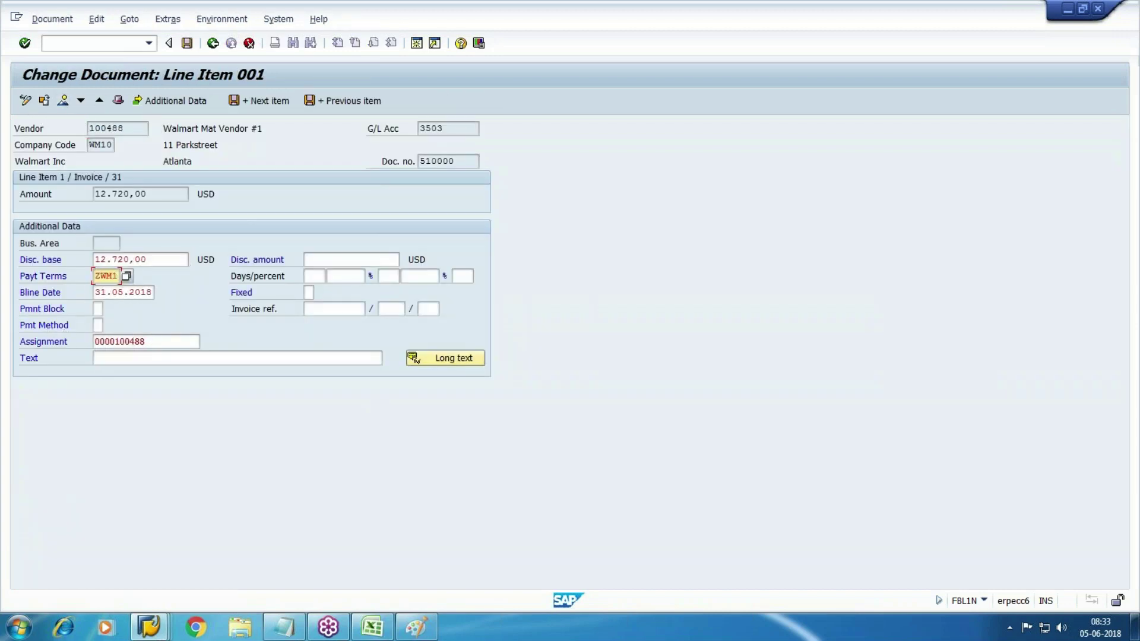
key("Return")
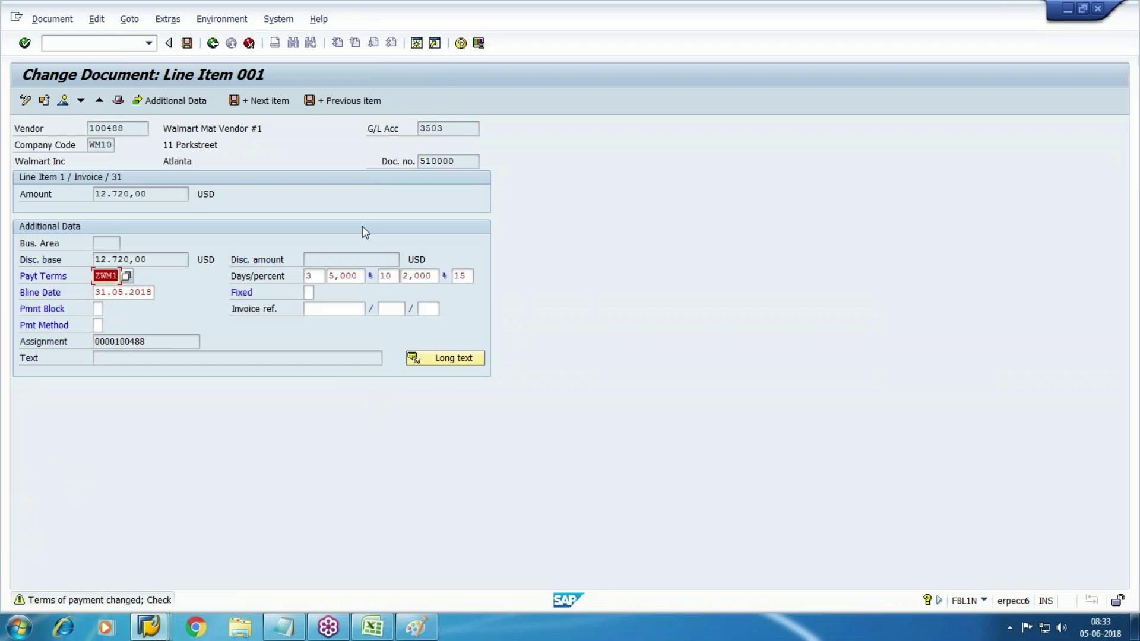
key("Return")
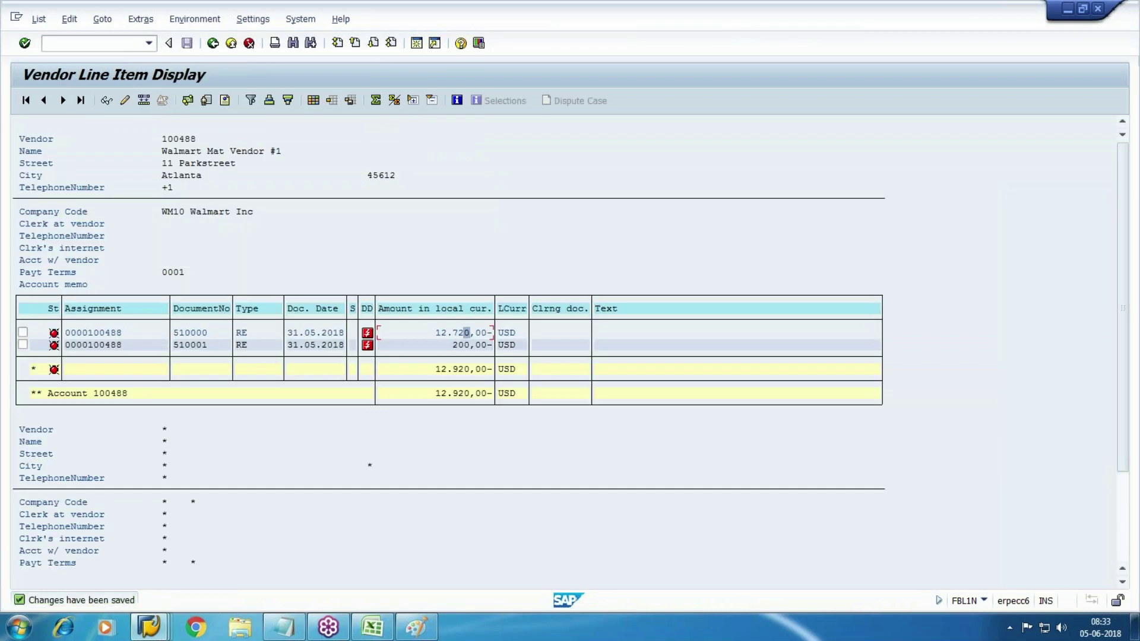
- Refresh the vendor line item list and add the net due date column to the layout by searching the hidden fields for NET DUE
left_click(41, 19)
left_click(58, 57)
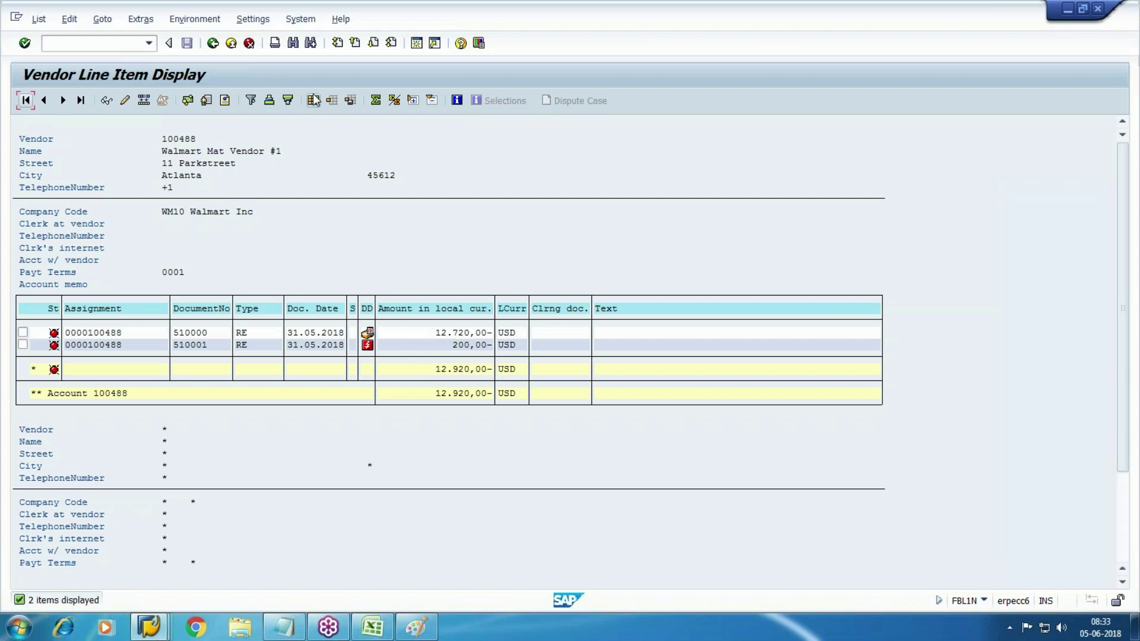
left_click(334, 131)
left_click(331, 100)
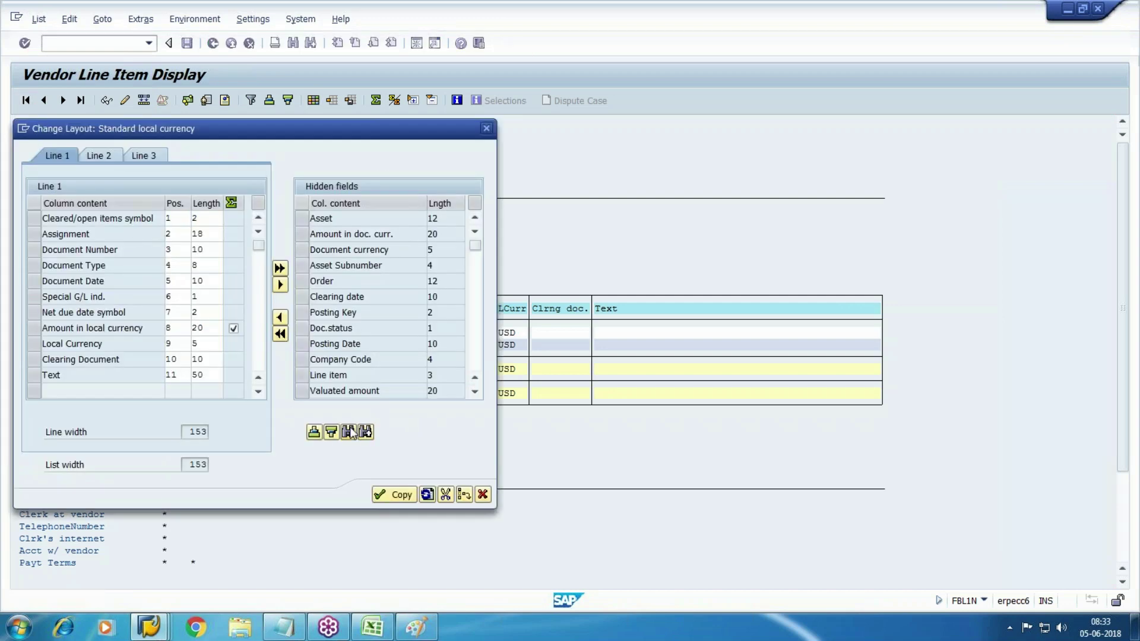
left_click(349, 431)
type("NET DUE")
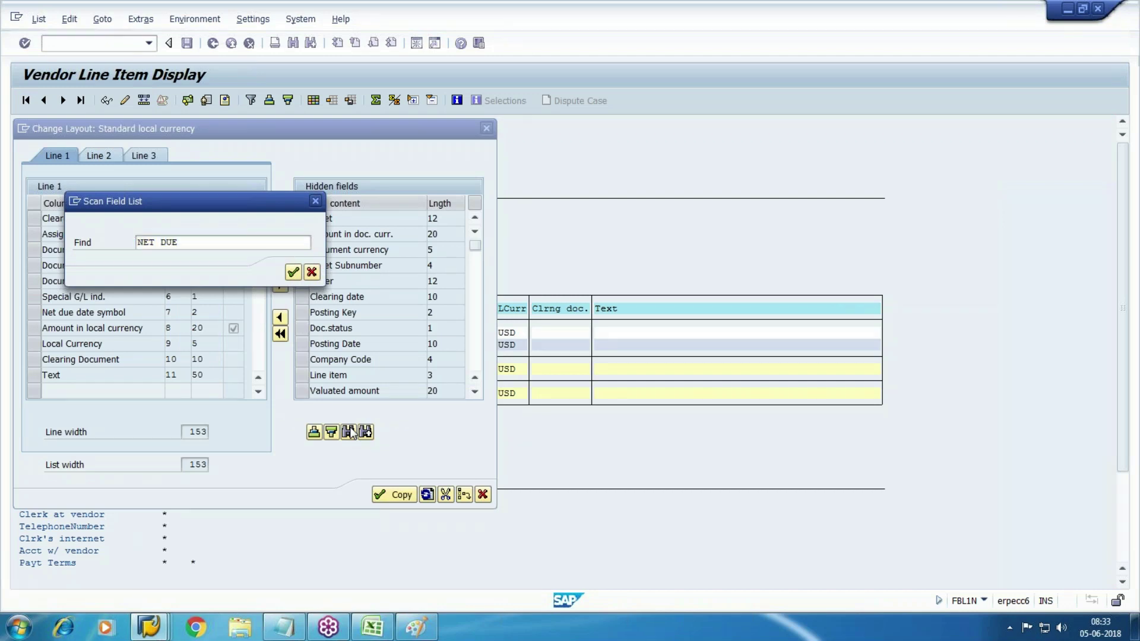
key("Return")
left_click(279, 317)
left_click(394, 495)
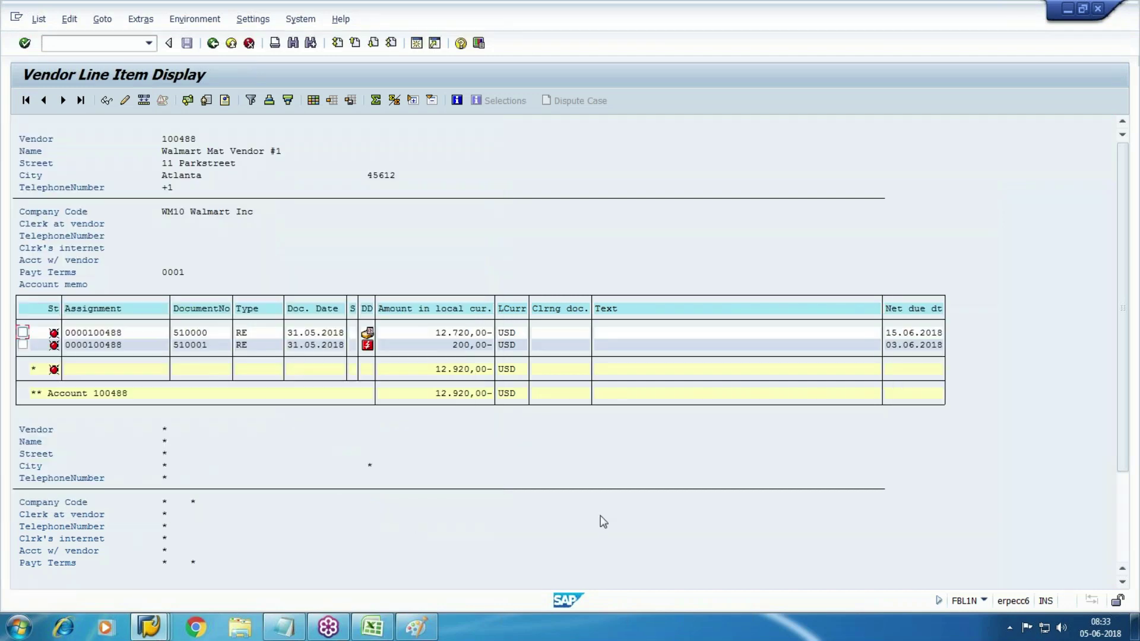
- Check the net due date of the 12.720,00 USD invoice against the baseline date in its line item details and return to the list
left_click(924, 335)
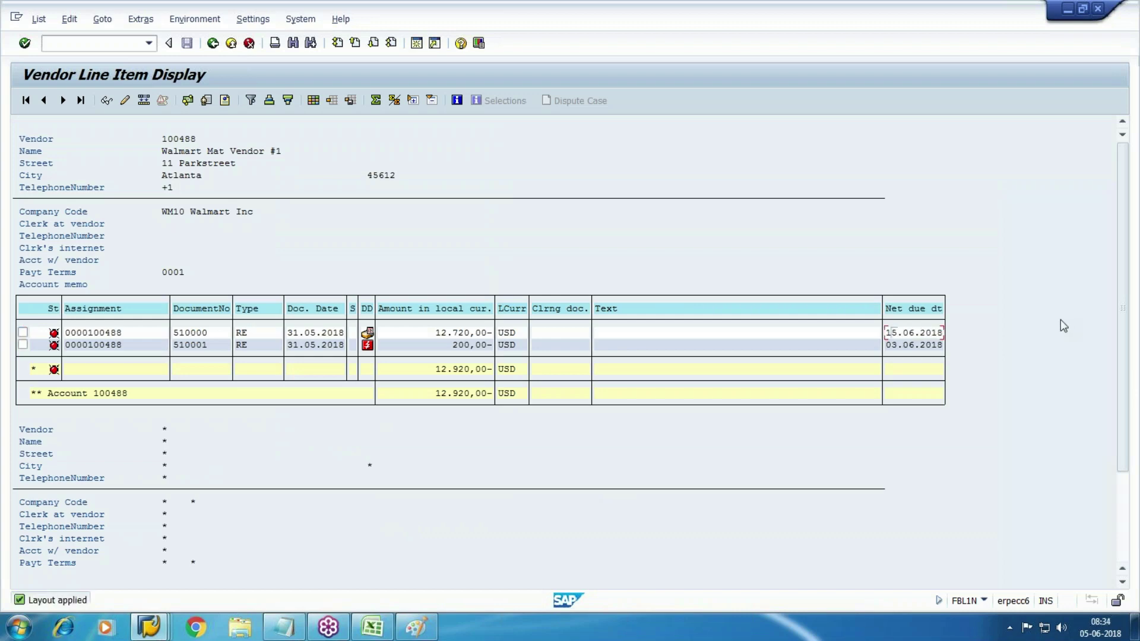
left_click(300, 336)
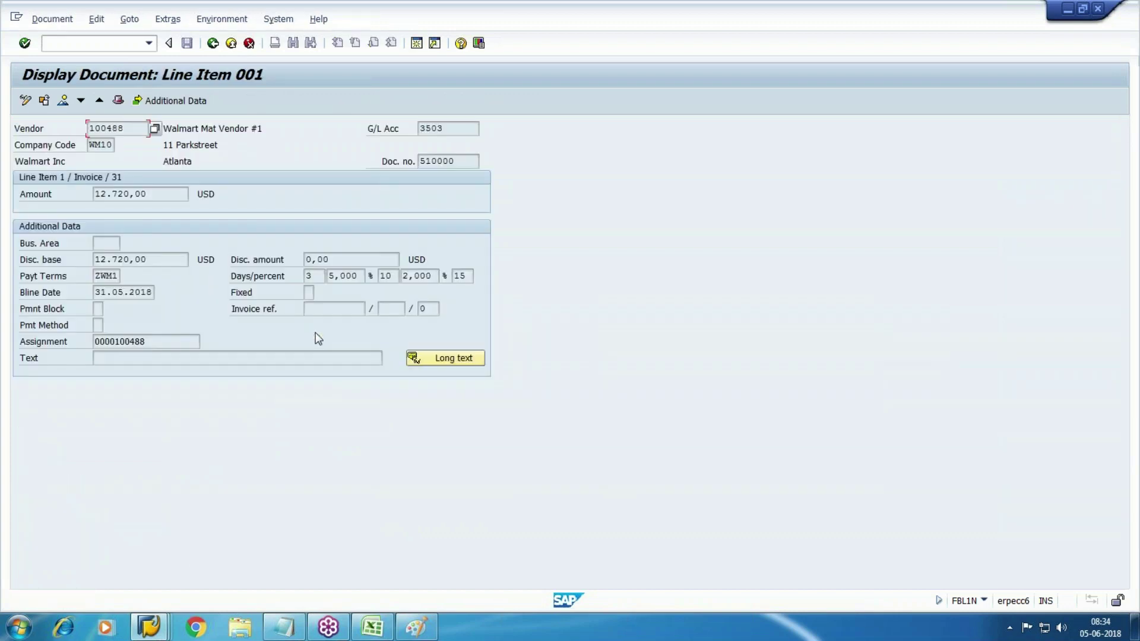
left_click(98, 293)
left_click(212, 43)
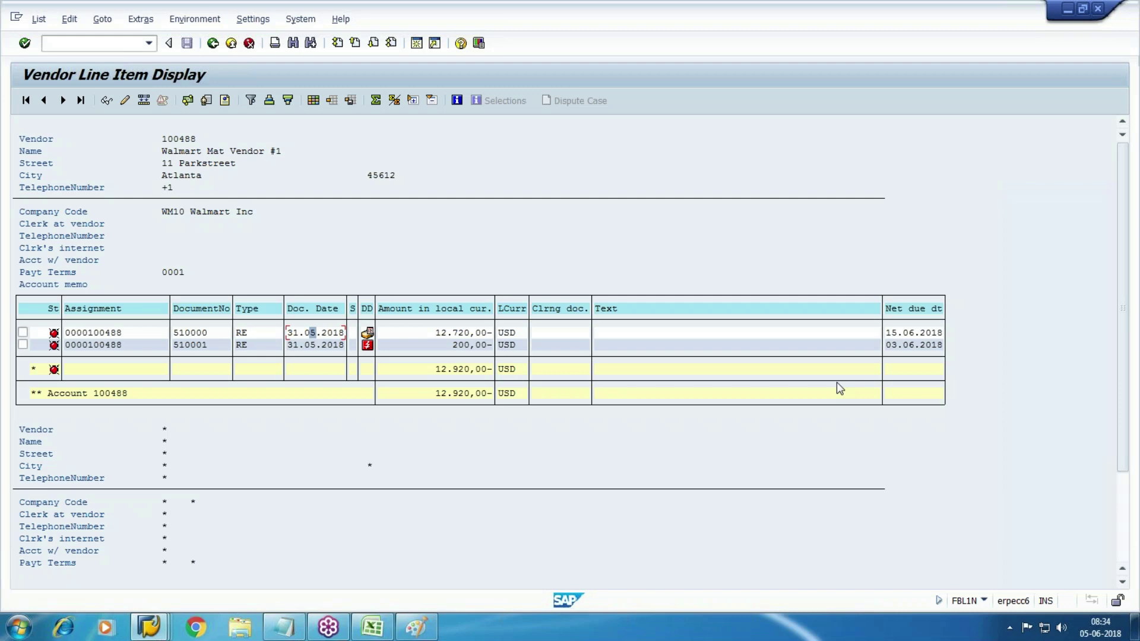
- Switch to the Excel workbook and enter Cr in K10 with the invoice amount 12720 in L10
left_click(372, 627)
left_click(480, 397)
left_click(483, 272)
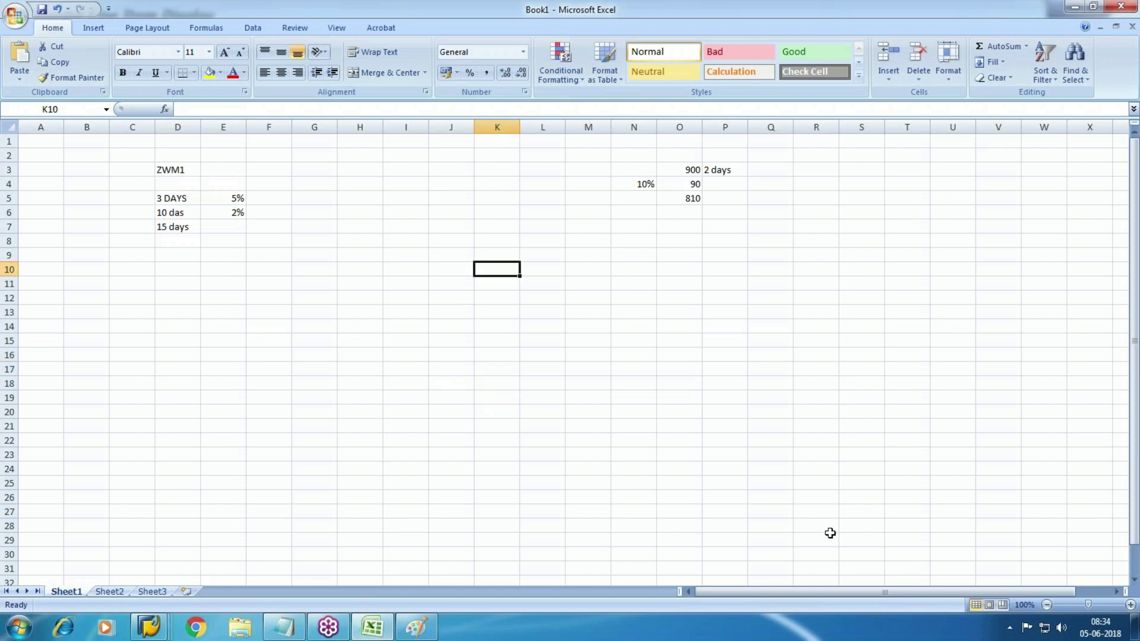
key("Tab")
key("alt+Tab")
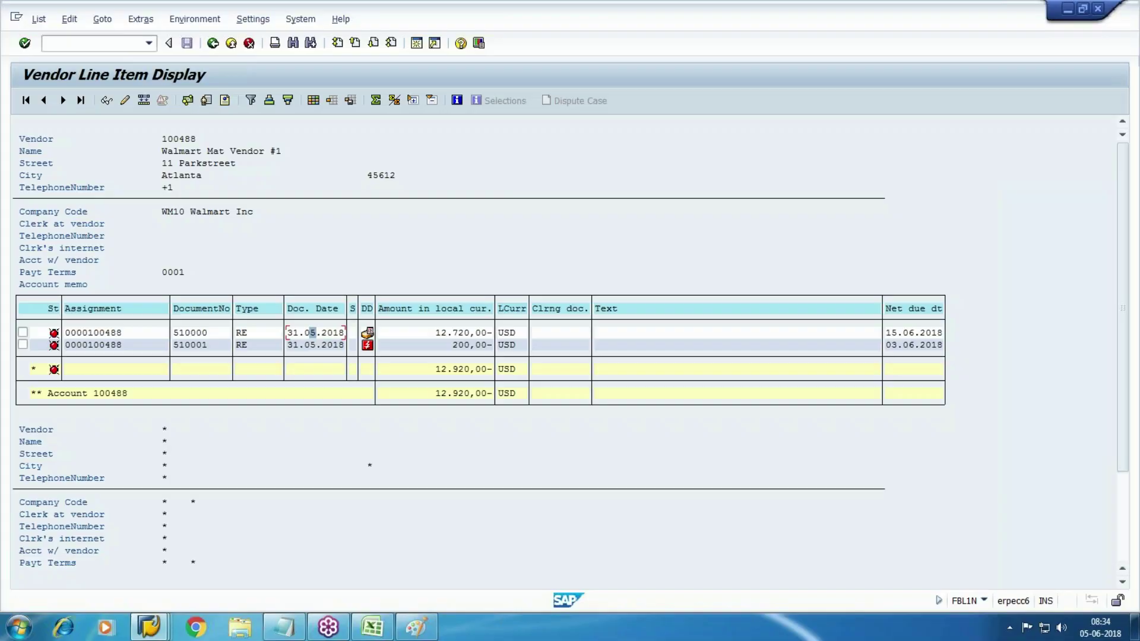
key("alt+Tab")
type("12720")
key("Return")
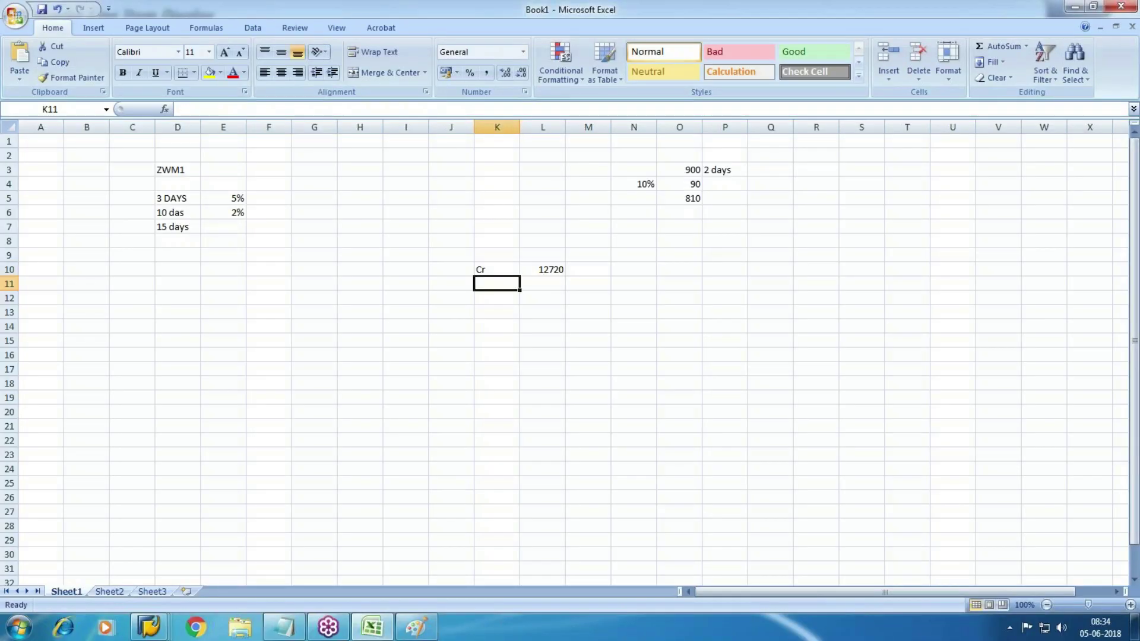
- Enter the label discount in K11 and the amount 200 in L11
left_click(542, 283)
left_click(542, 269)
left_click(588, 269)
left_click(588, 284)
left_click(588, 298)
left_click(588, 284)
left_click(542, 284)
left_click(496, 284)
type("discoun")
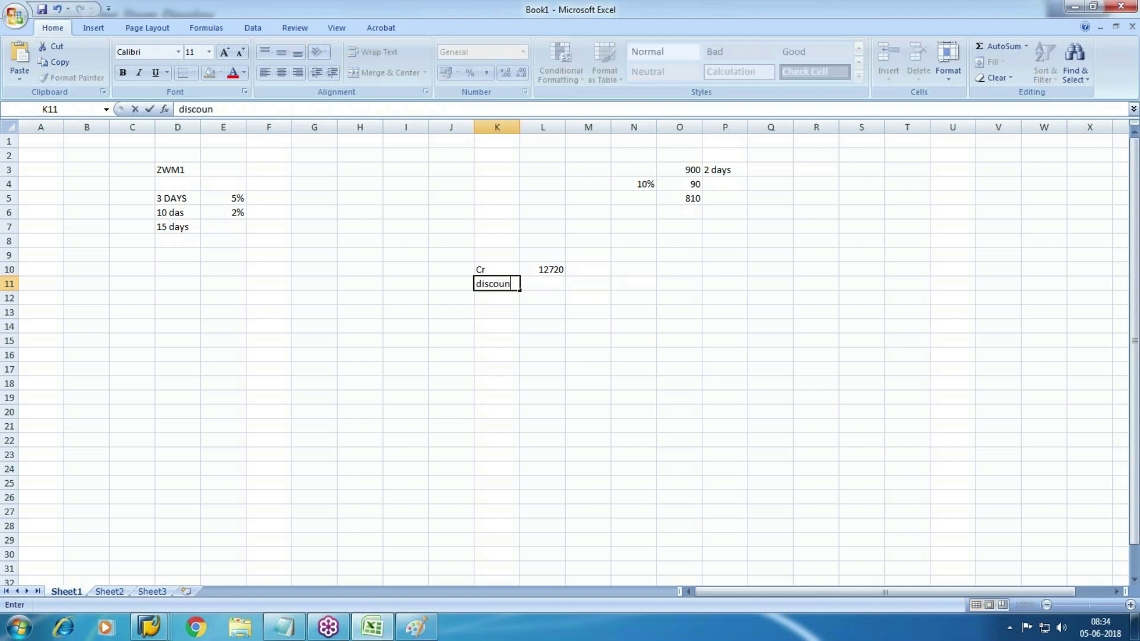
type("t")
key("ctrl+Return")
key("Tab")
type("200")
key("Return")
- Enter the label payment in K12 and calculate it in L12 with =L10-L11
type("payment")
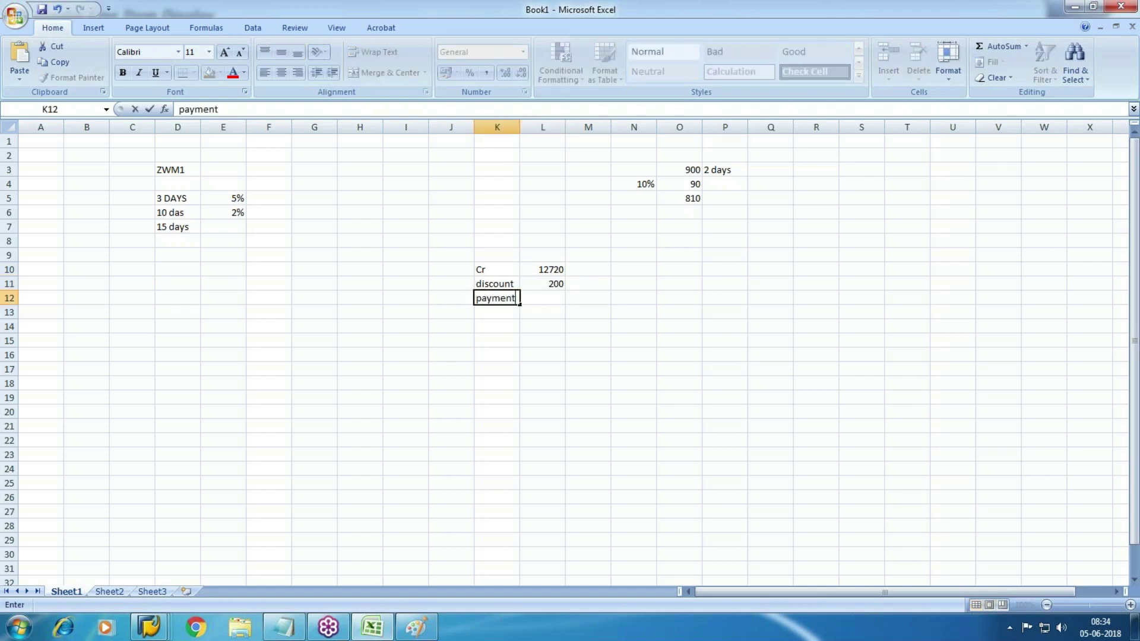
key("Tab")
type("=")
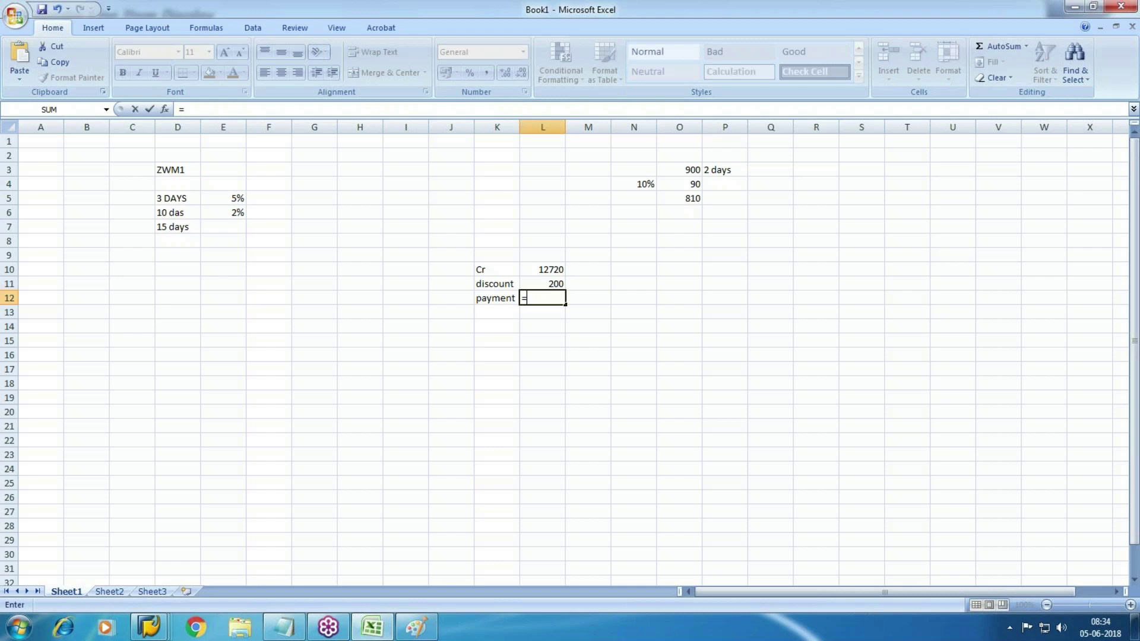
type("L10-L11")
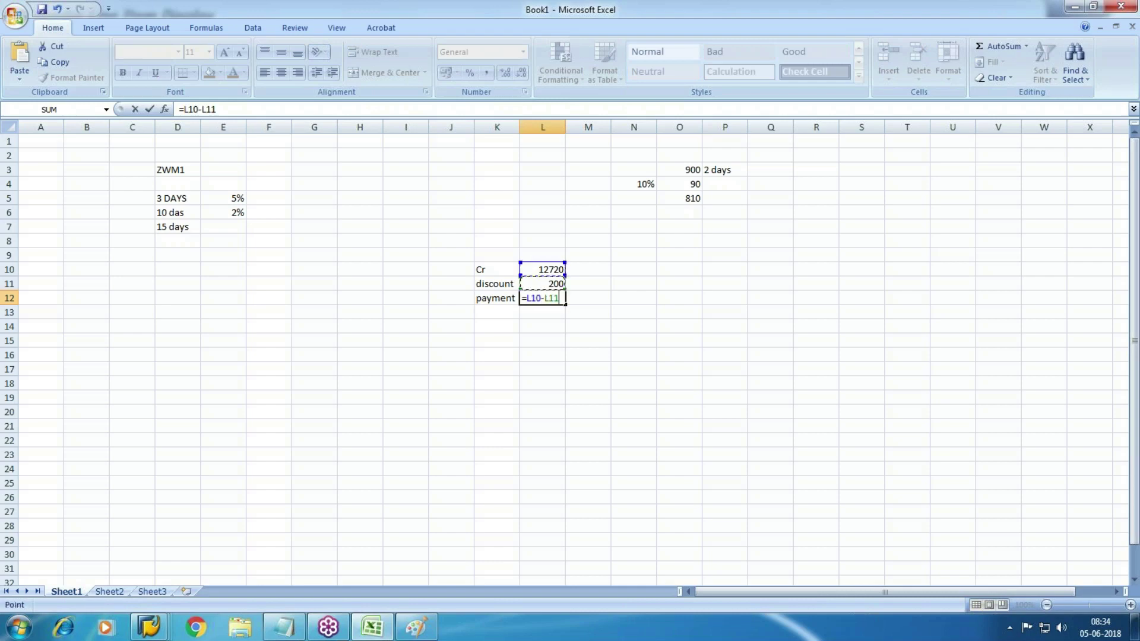
key("Return")
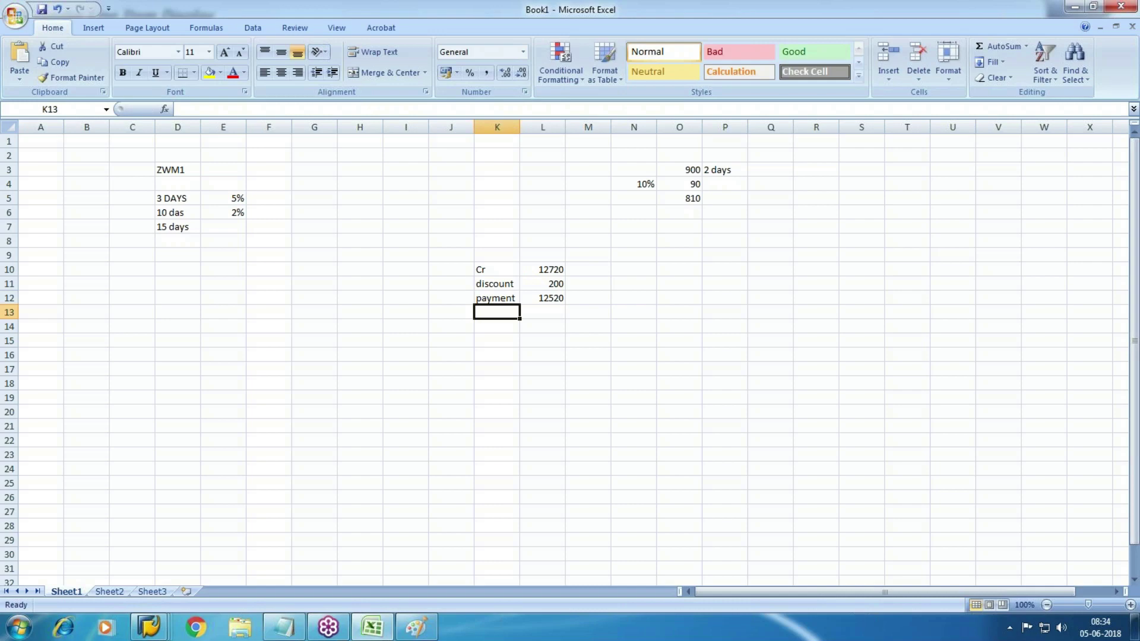
left_click(566, 326)
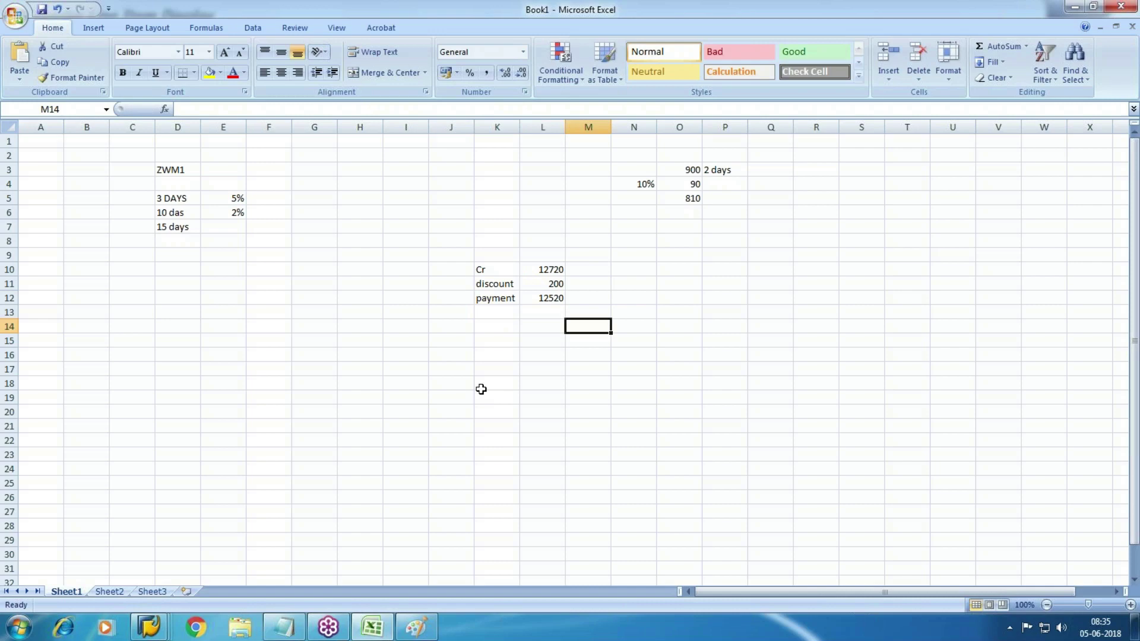
left_click(512, 355)
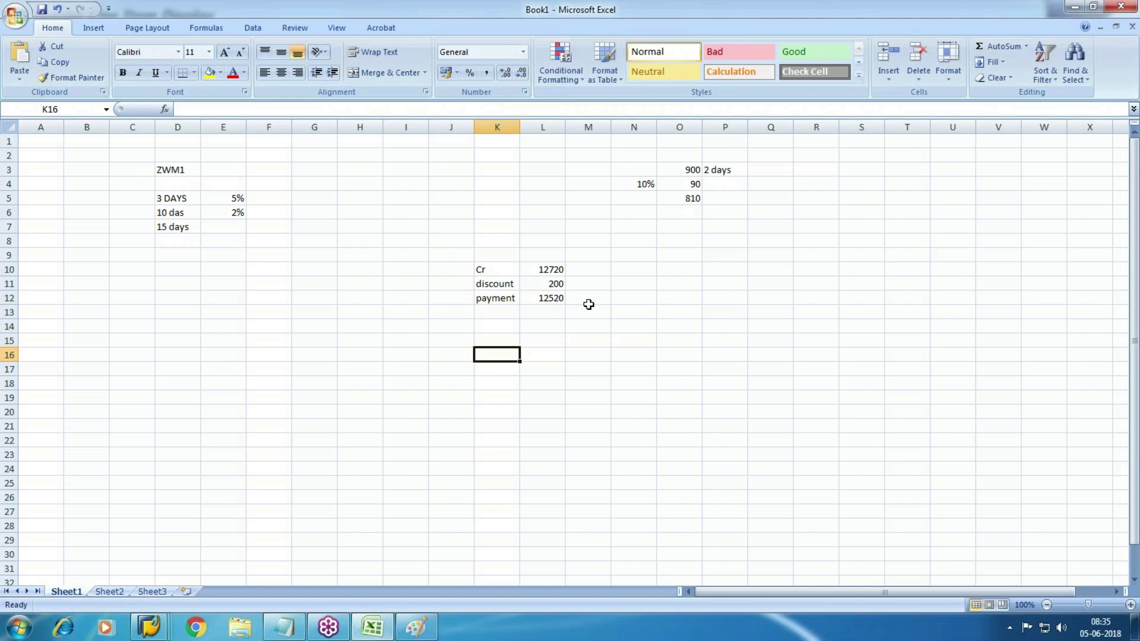
left_click(555, 285)
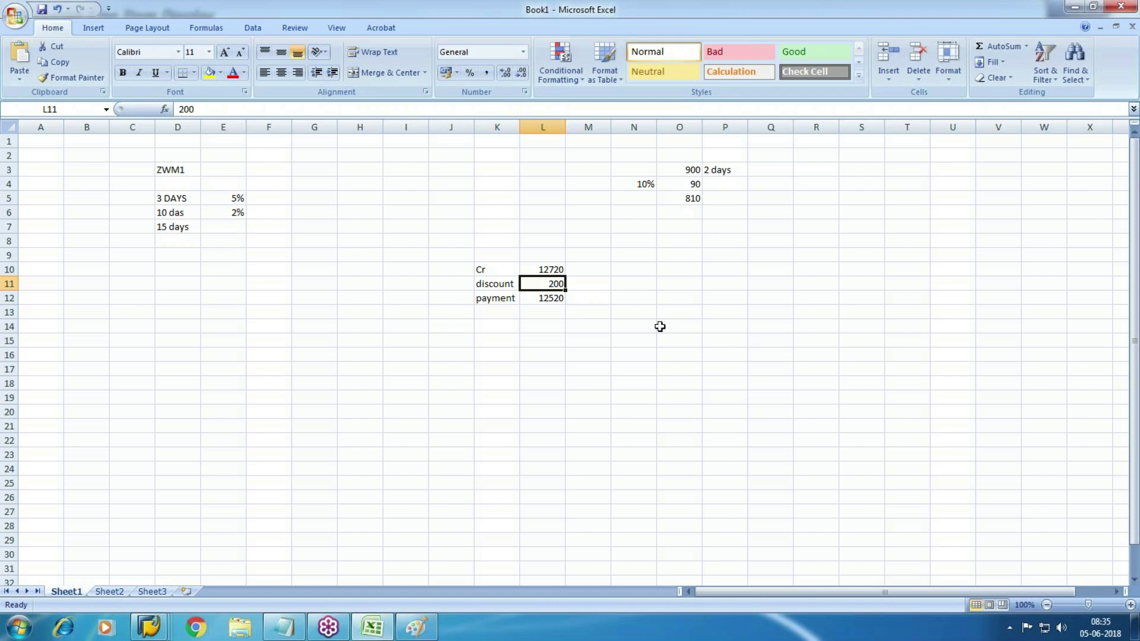
left_click(583, 356)
- Switch to Paint and start a new blank drawing without saving the payment terms diagram
left_click(427, 633)
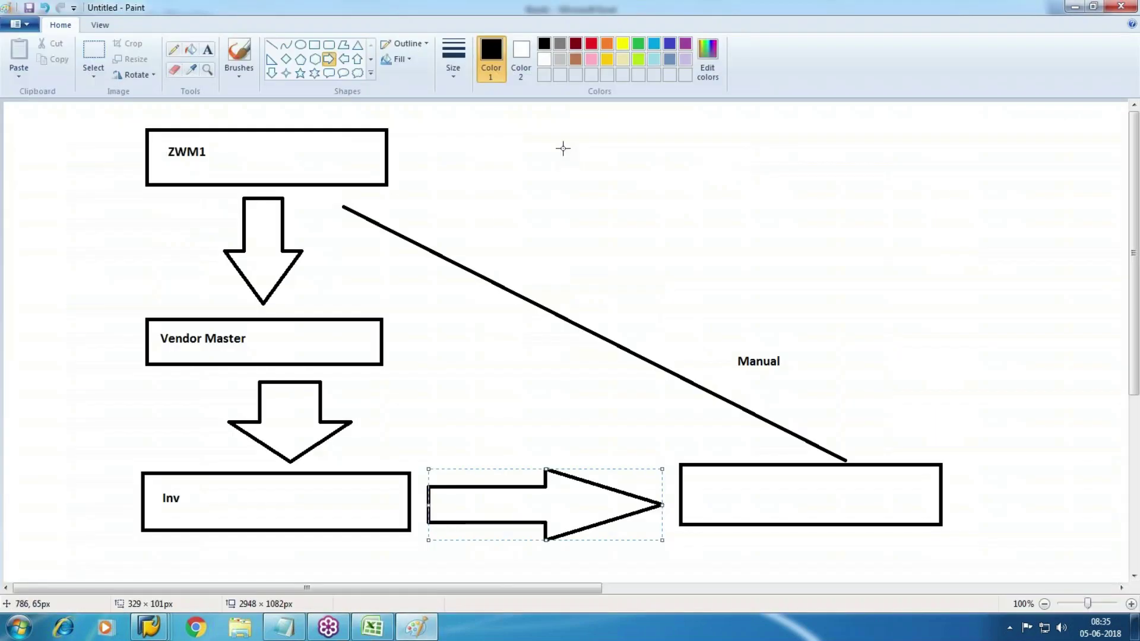
left_click(15, 25)
left_click(48, 58)
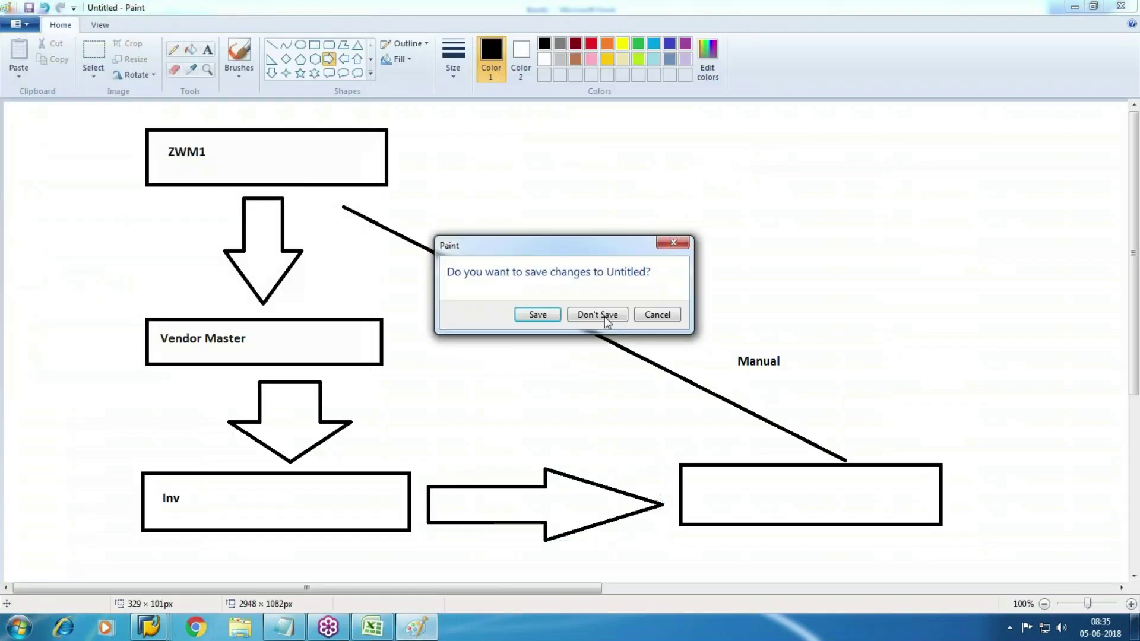
left_click(597, 316)
- Draw a wide, flat ellipse near the upper edge of the canvas and label it SKE inside
left_click_drag(414, 115, 579, 156)
left_click(207, 50)
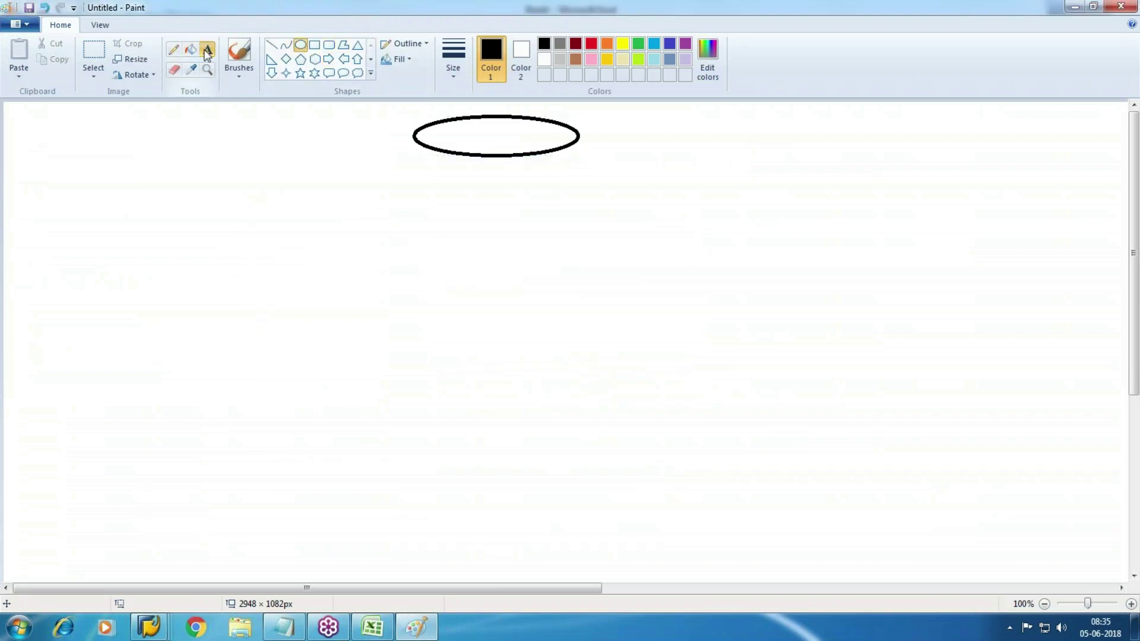
left_click_drag(441, 124, 537, 142)
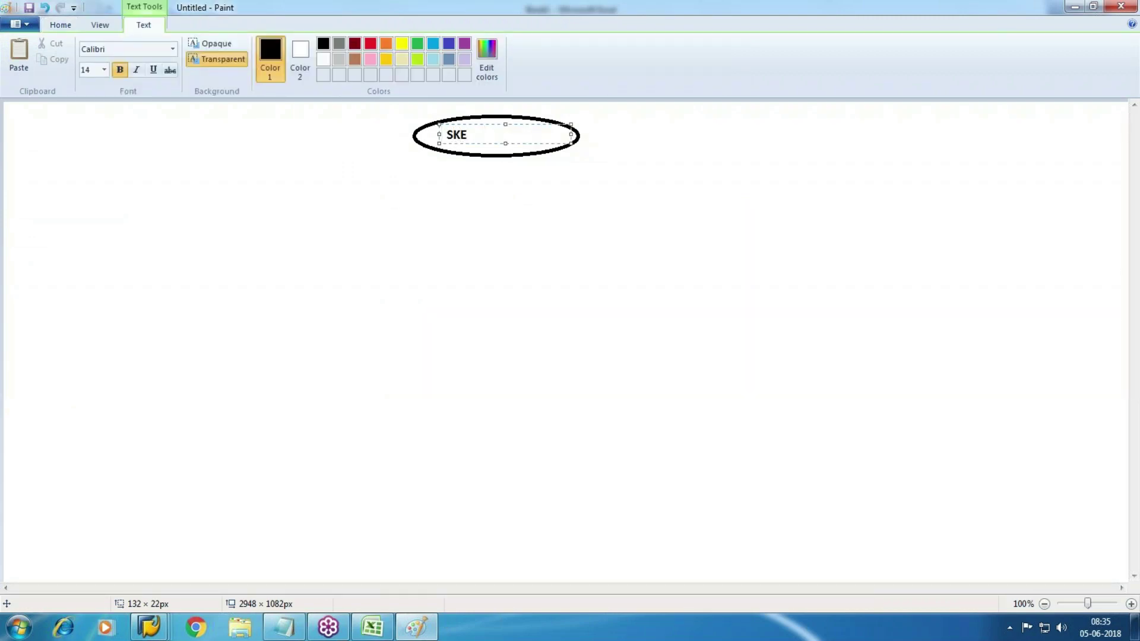
left_click(565, 264)
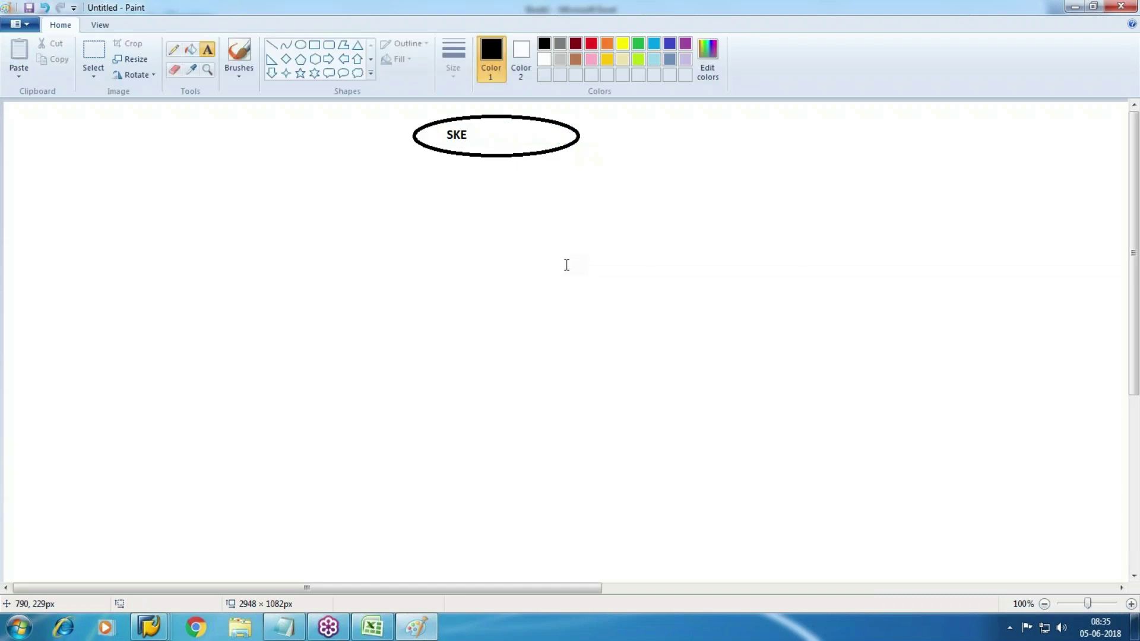
- Draw two small ellipses side by side below the SKE ellipse, the second one about 118 × 58 px
left_click(313, 47)
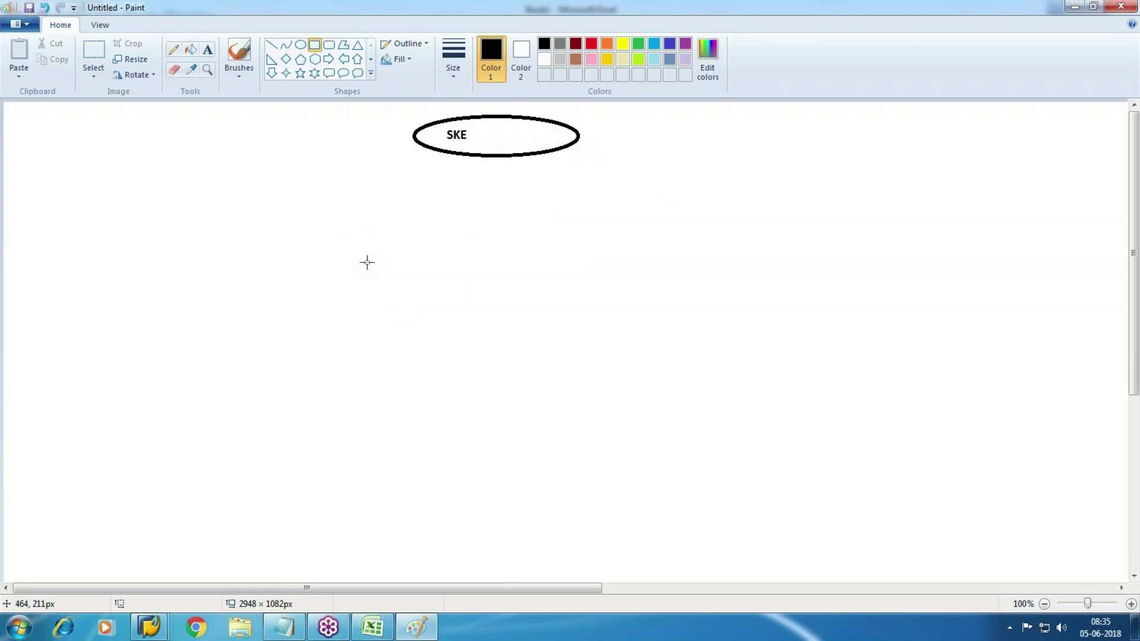
left_click(300, 45)
left_click_drag(386, 204, 465, 244)
left_click_drag(574, 201, 660, 243)
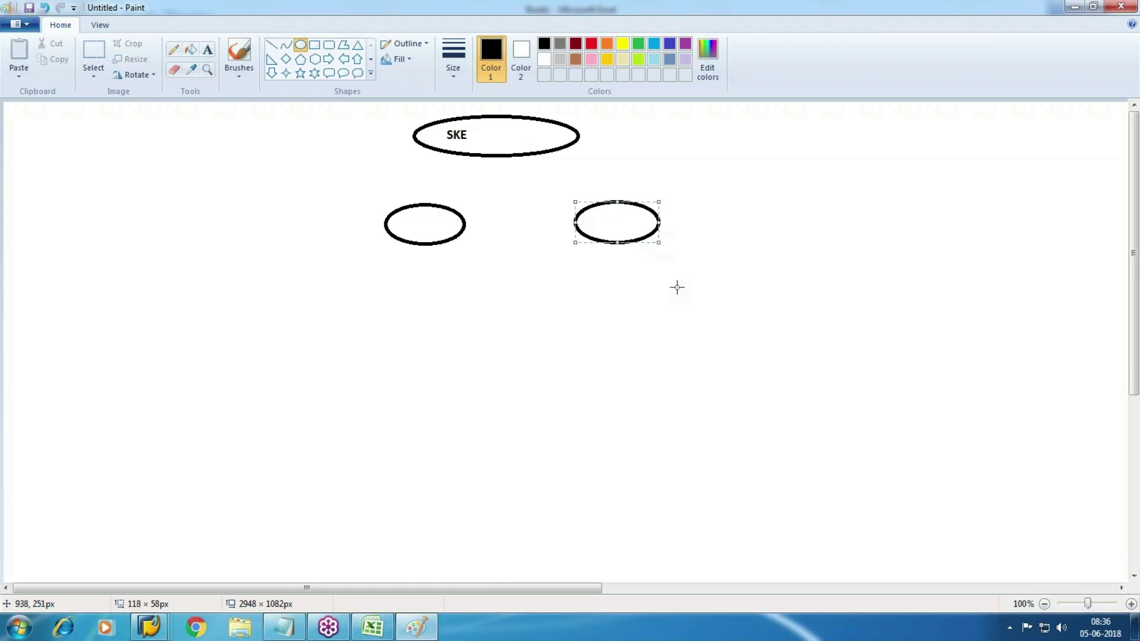
- Label the second small ellipse with the text 50
left_click(207, 50)
left_click_drag(599, 210, 642, 234)
type("50")
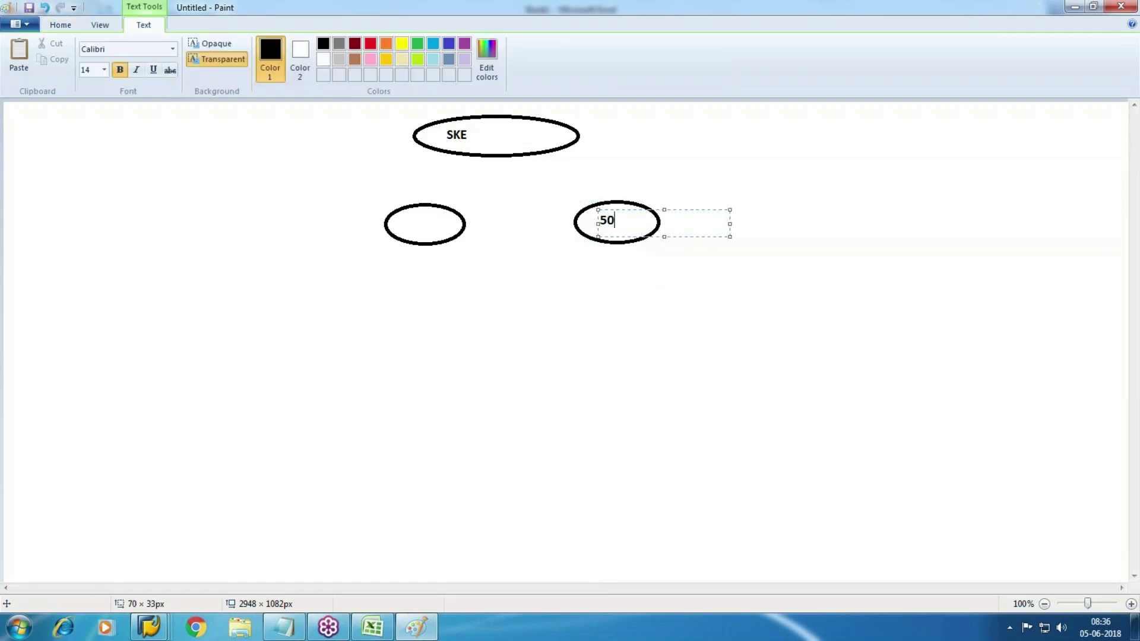
left_click(613, 309)
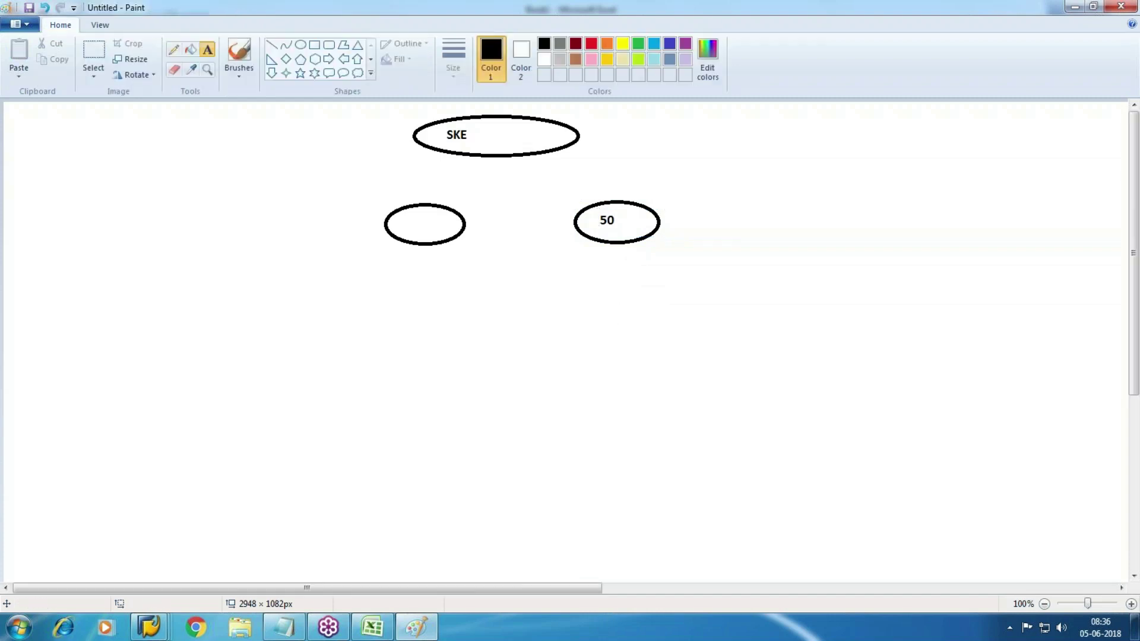
- Draw a rectangle about 326 × 85 px below the 50 ellipse, label it Discount Rec, and connect it to the SKE ellipse with a diagonal line
left_click(315, 45)
left_click_drag(540, 279, 773, 341)
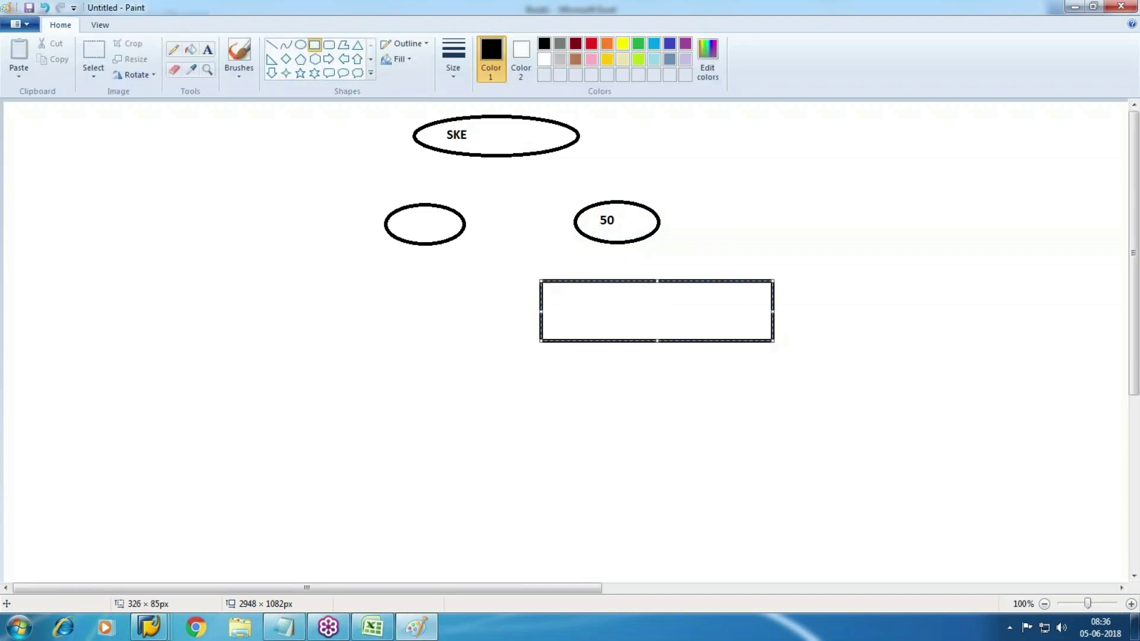
left_click(207, 51)
left_click_drag(561, 282, 754, 337)
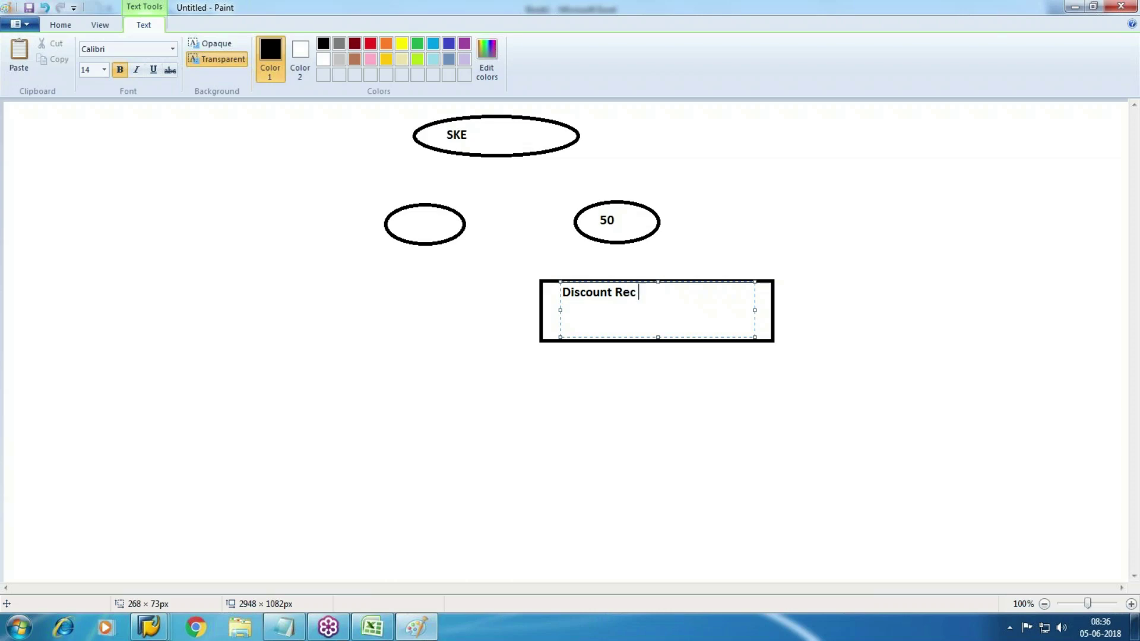
left_click(766, 361)
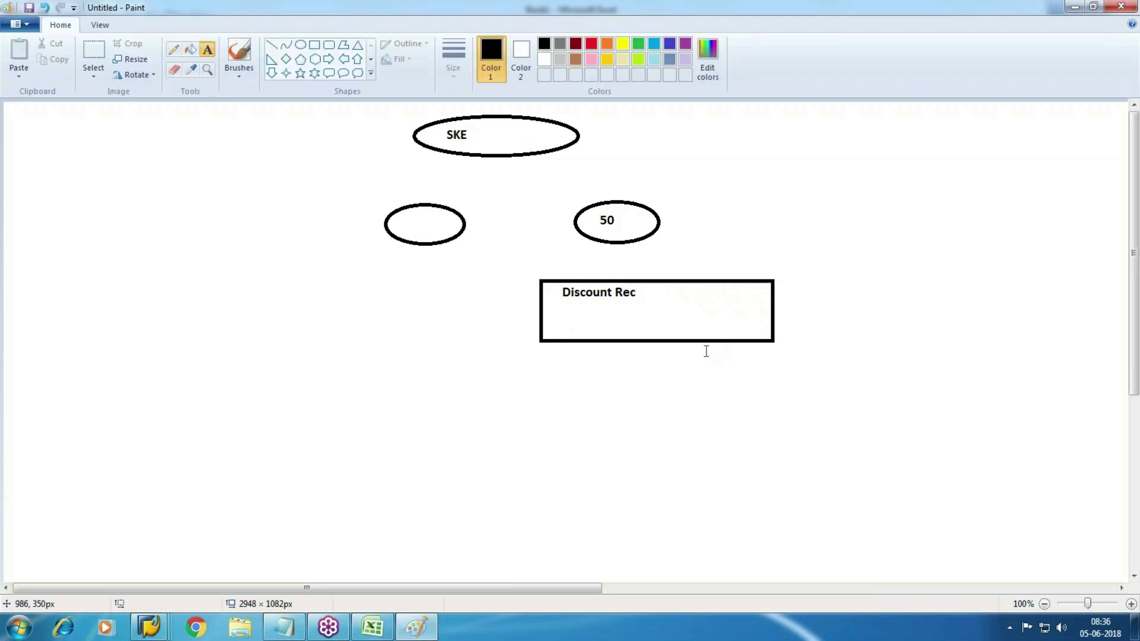
left_click(278, 48)
left_click_drag(668, 329, 507, 160)
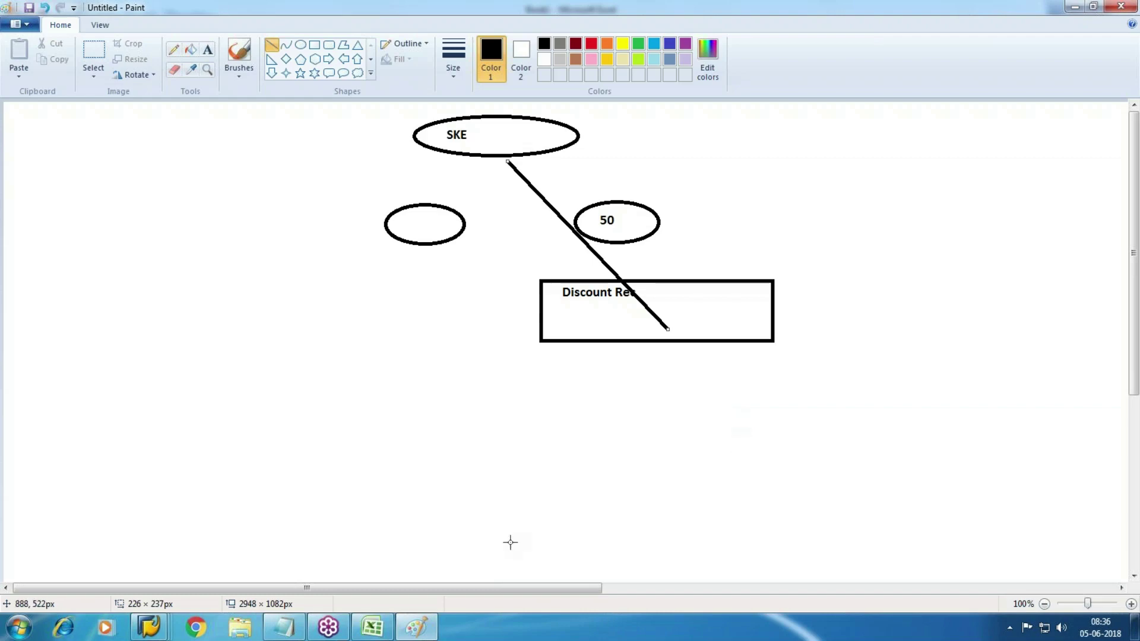
- Switch to the SAP G/L account session and start creating G/L account 2002 in company code WM10
left_click(155, 626)
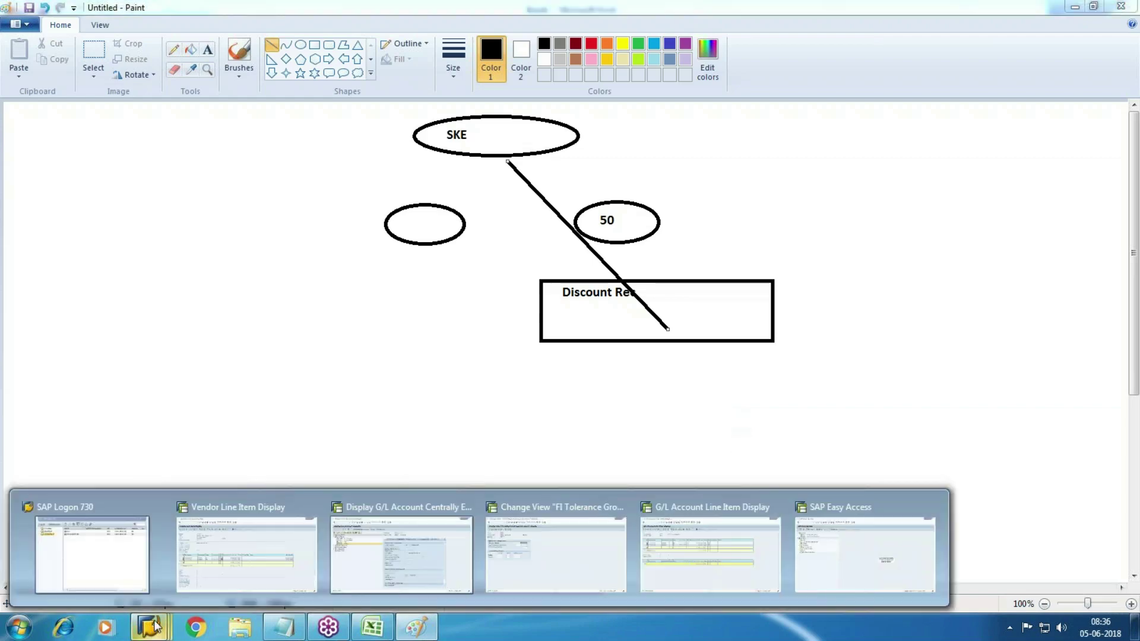
left_click(412, 558)
left_click(23, 159)
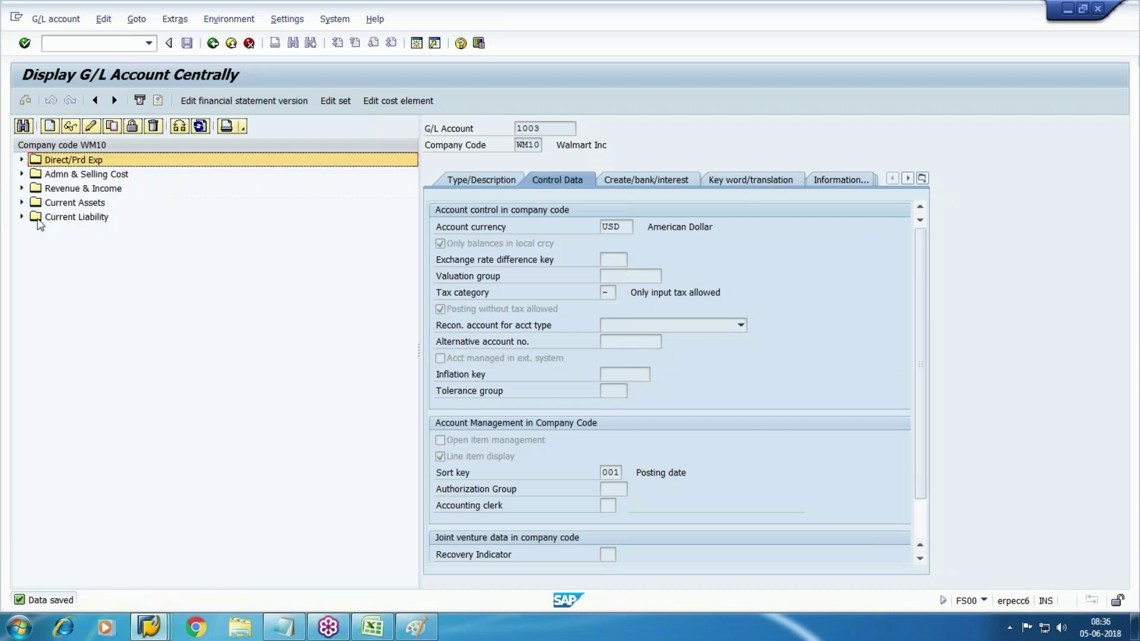
left_click(23, 189)
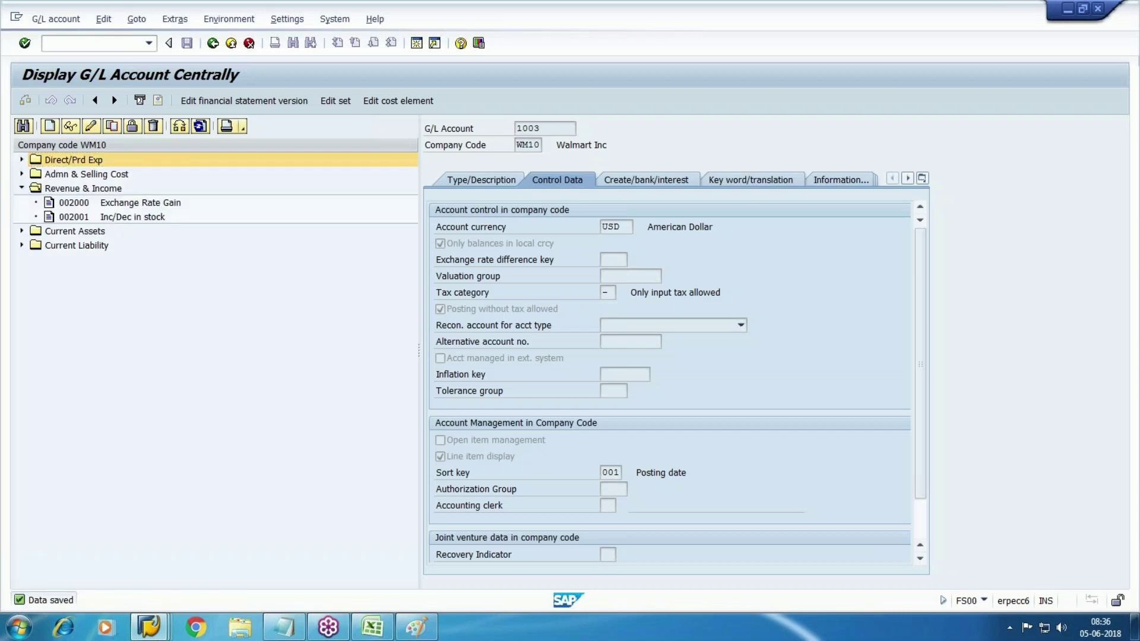
left_click(50, 125)
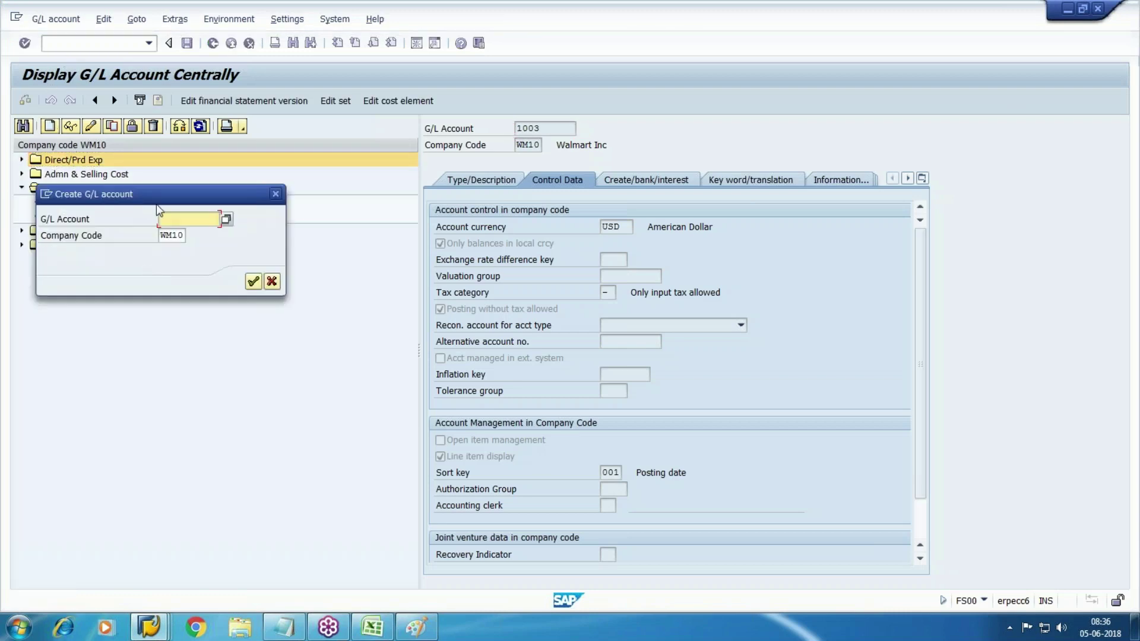
left_click_drag(156, 206, 181, 325)
type("2002")
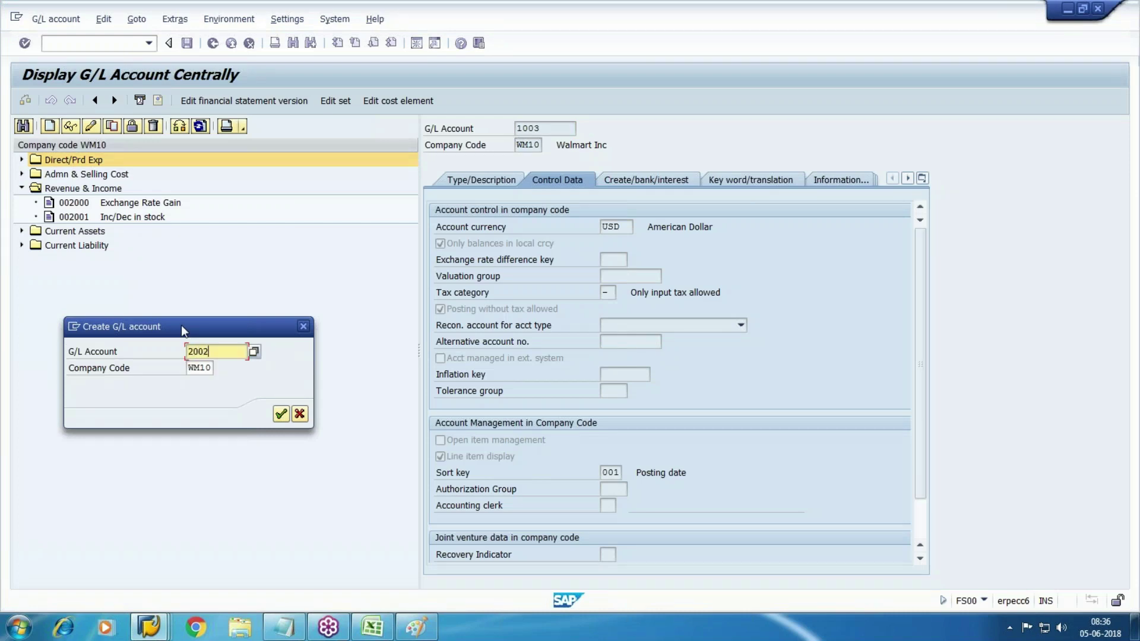
key("Return")
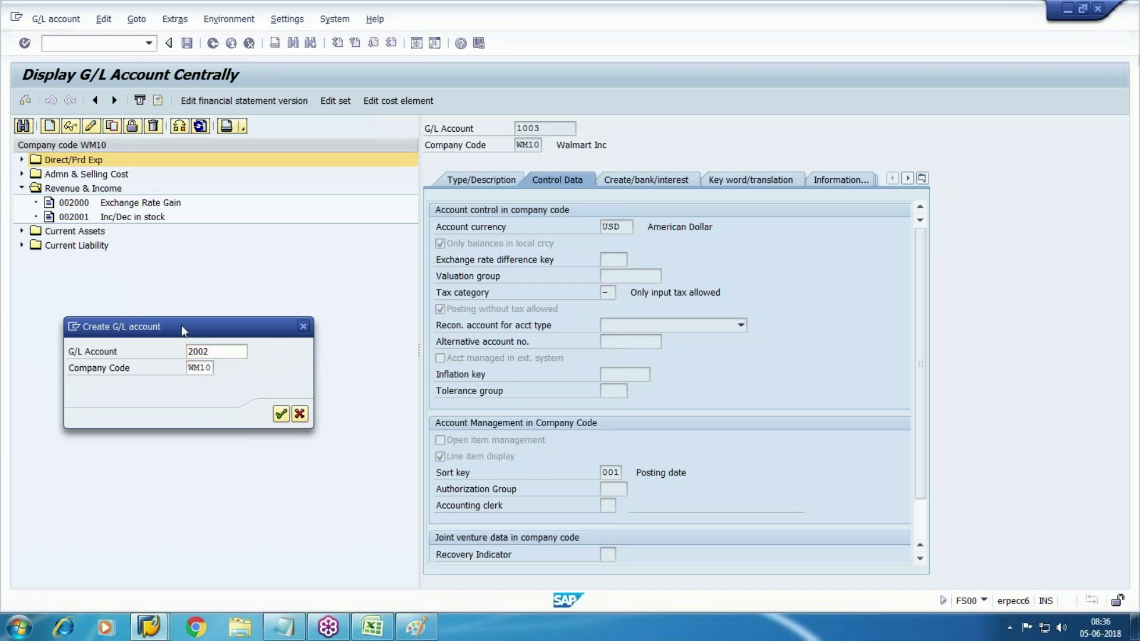
- Assign account 2002 to the account group Revenue & Income and enter Discount Rec as its short and long text
left_click(506, 180)
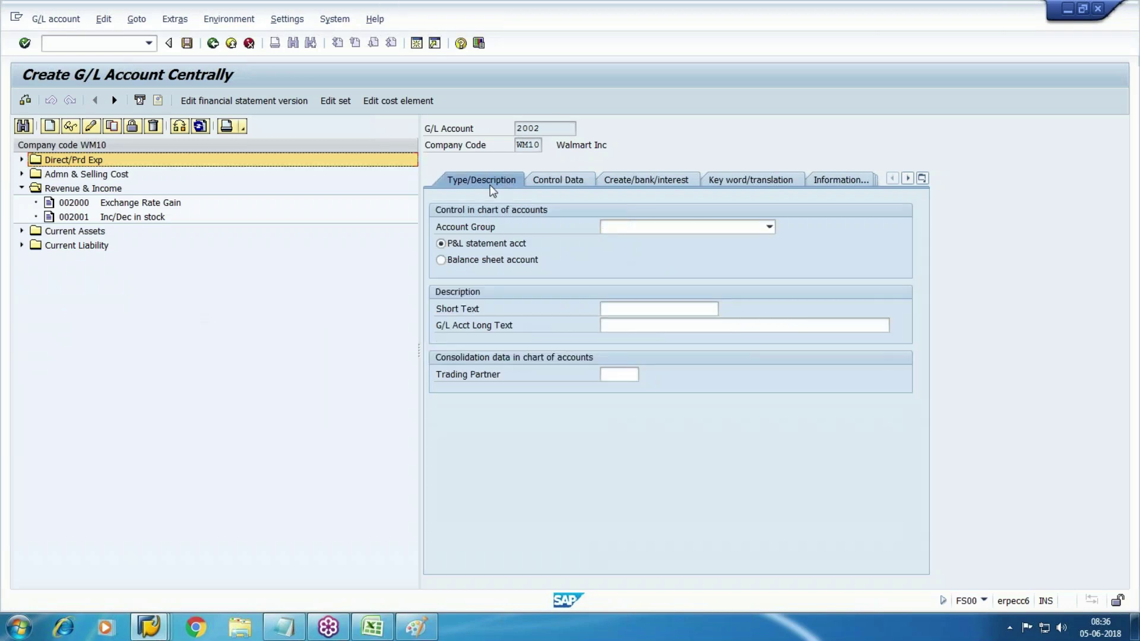
left_click(768, 227)
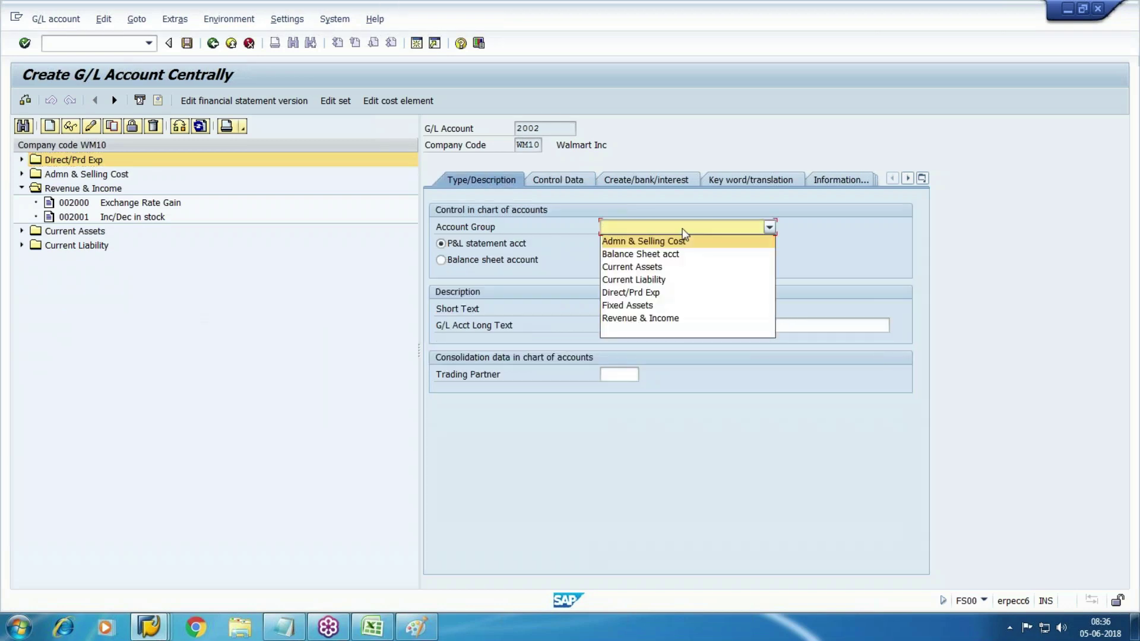
left_click(621, 319)
left_click(699, 310)
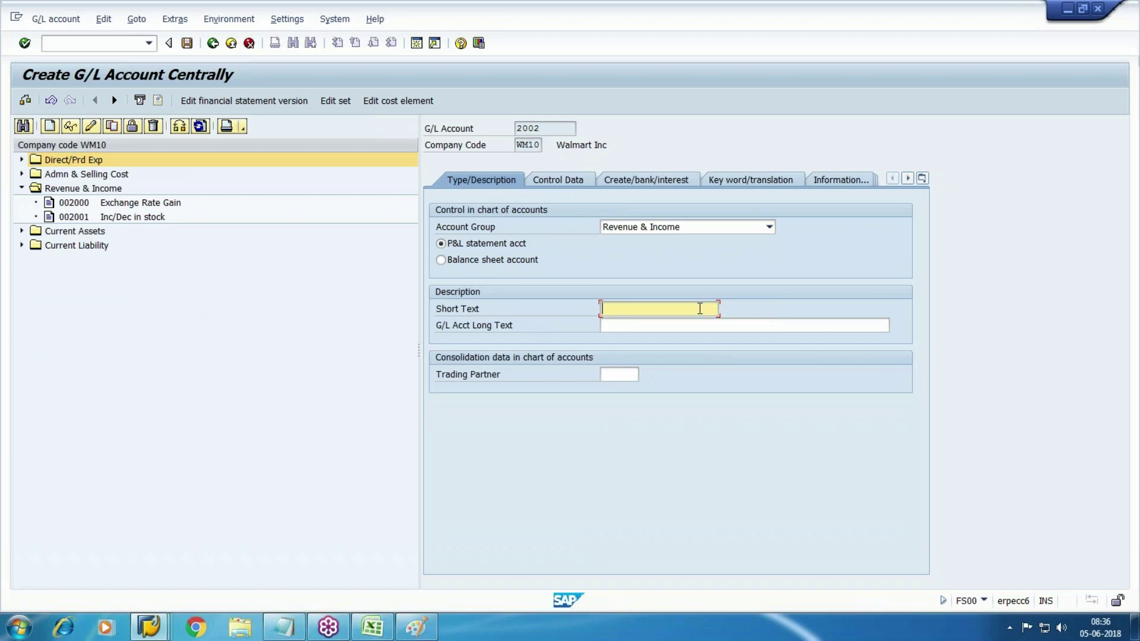
type("Discount Rec")
key("Tab")
key("shift+Tab")
key("ctrl+c")
key("Tab")
key("ctrl+v")
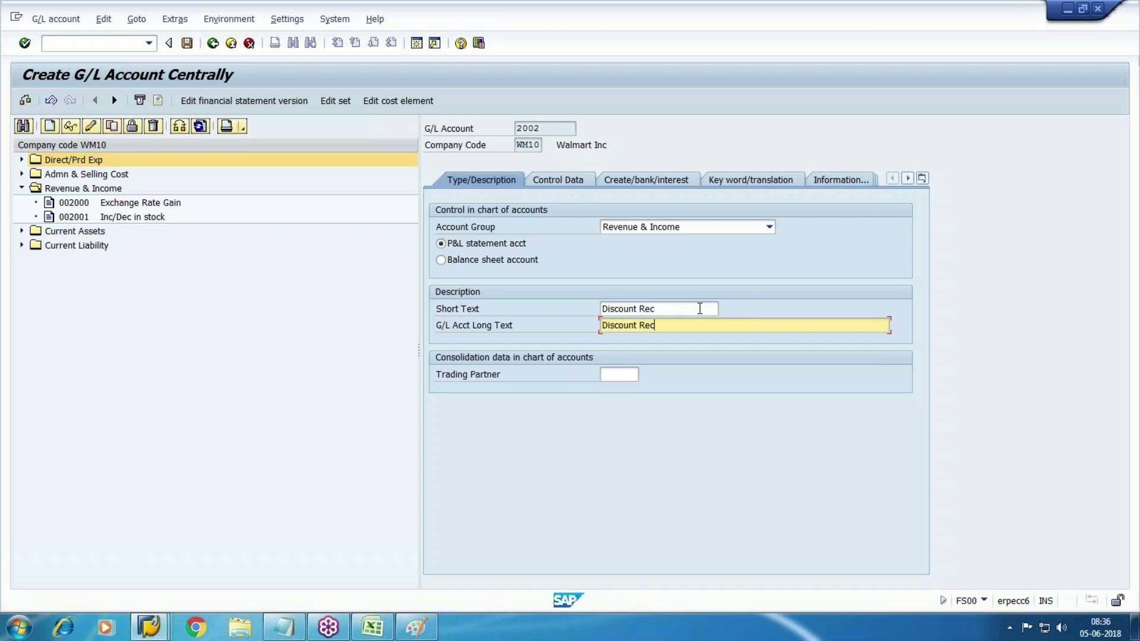
- In the control data, enable only balances in local currency and line item display, and select a sort key from the value list
left_click(555, 180)
key("Tab")
key("space")
key("Tab")
key("Tab")
key("Tab")
key("Tab")
key("Tab")
key("Tab")
key("Tab")
key("Tab")
key("Tab")
key("Tab")
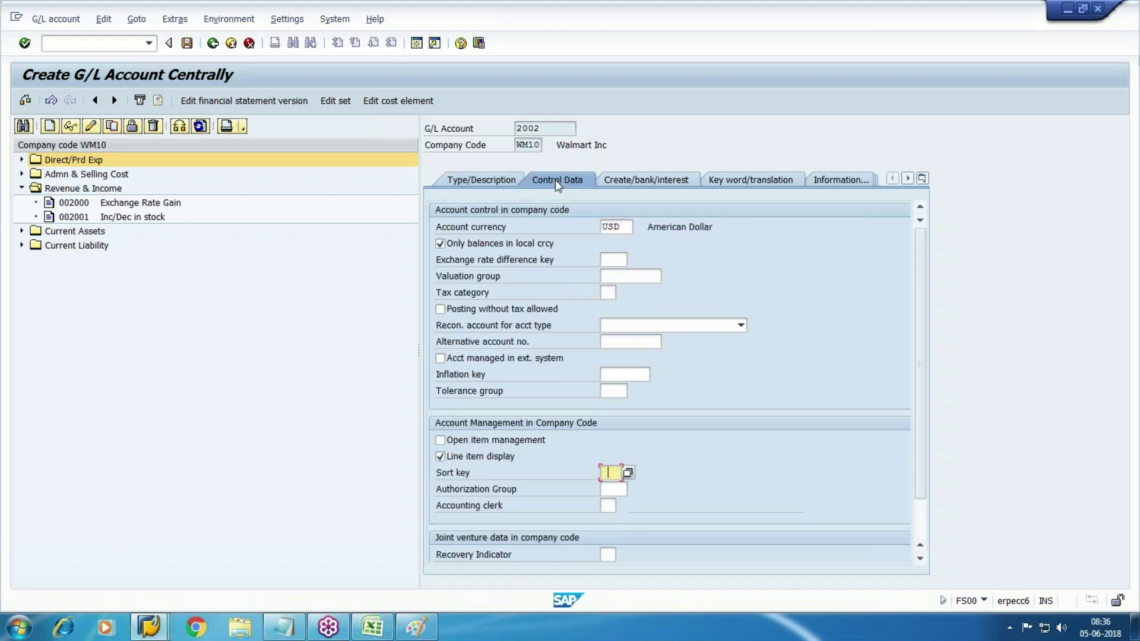
key("F4")
key("Down")
key("Return")
- Set the field status group to G001, enable Post automatically only, and save the G/L account
left_click(641, 178)
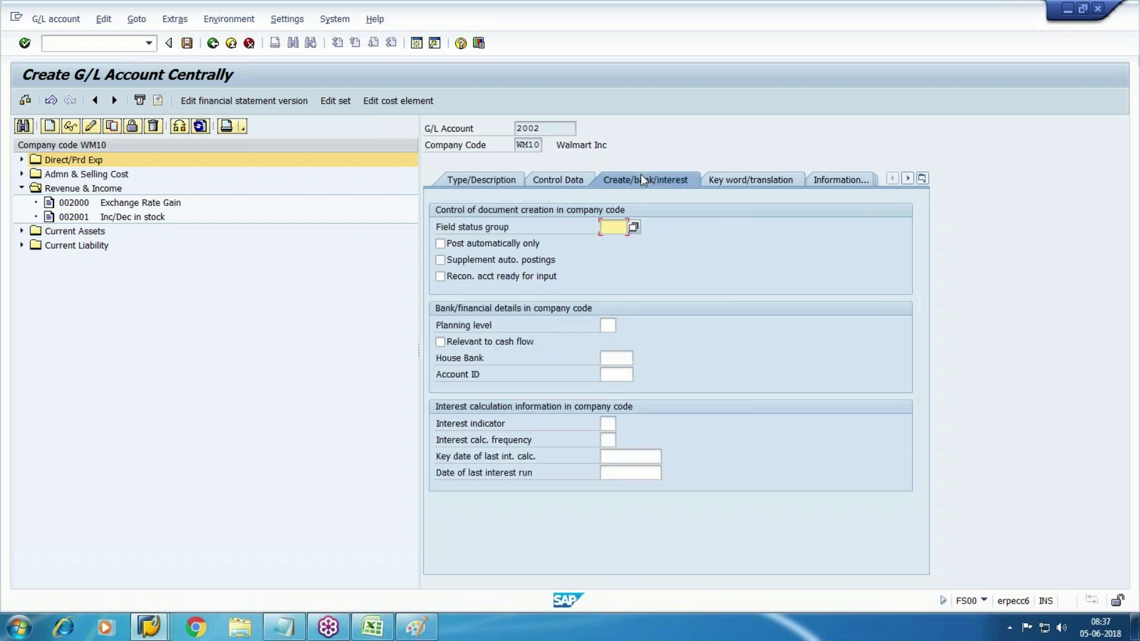
key("F4")
left_click(623, 237)
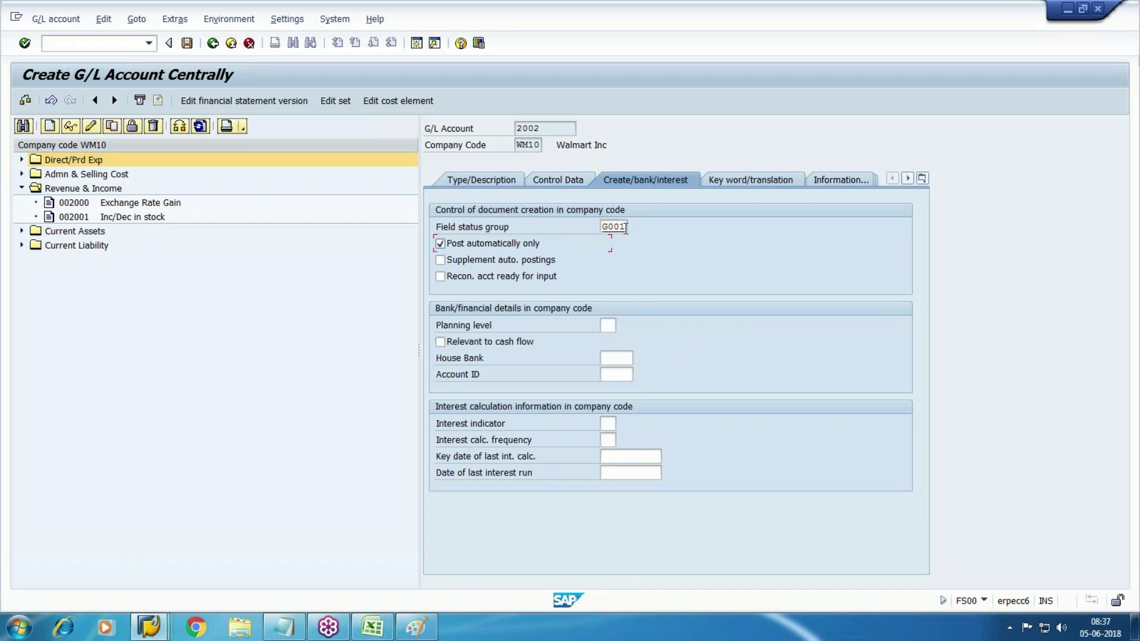
left_click(186, 43)
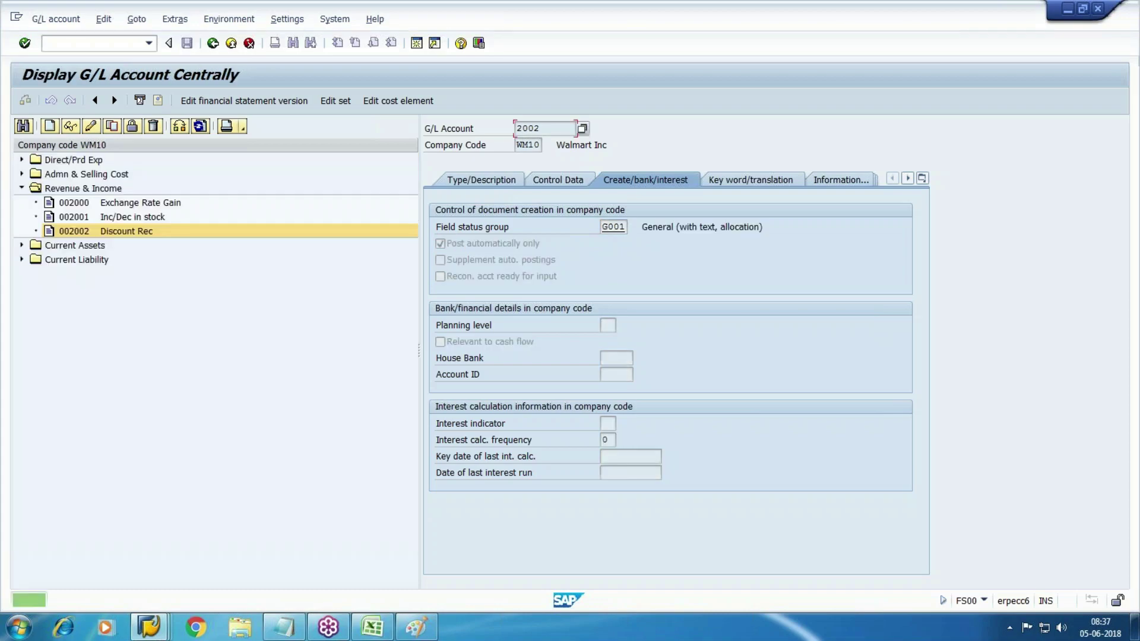
- Switch to the SAP Easy Access session and open the SAP Customizing Implementation Guide through transaction SPRO
left_click(428, 625)
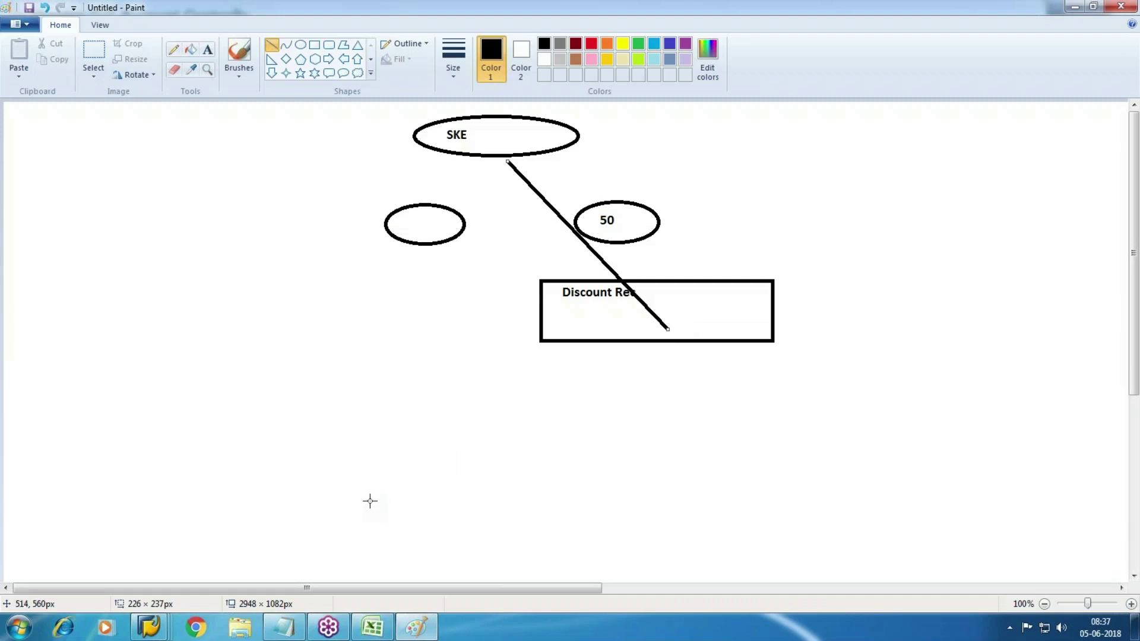
left_click(149, 626)
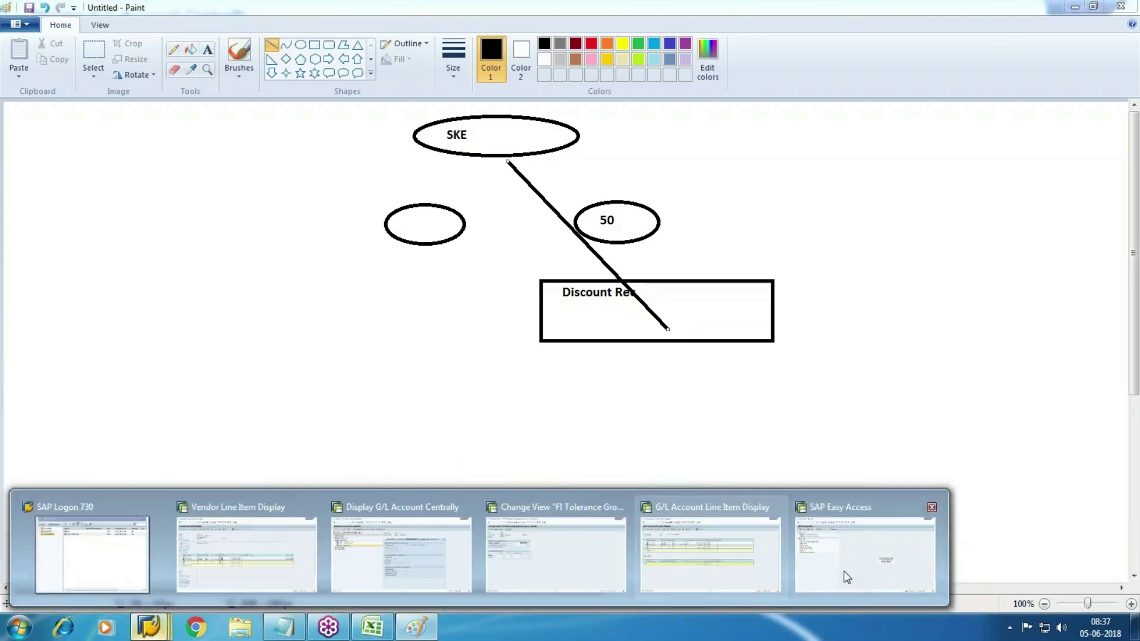
left_click(858, 571)
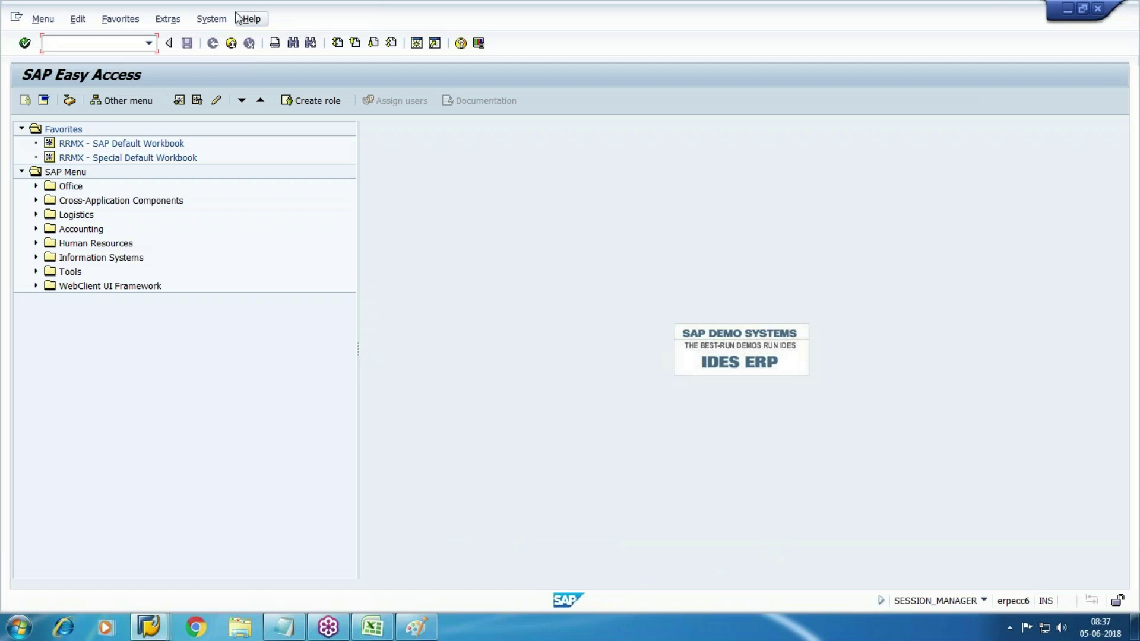
key("Return")
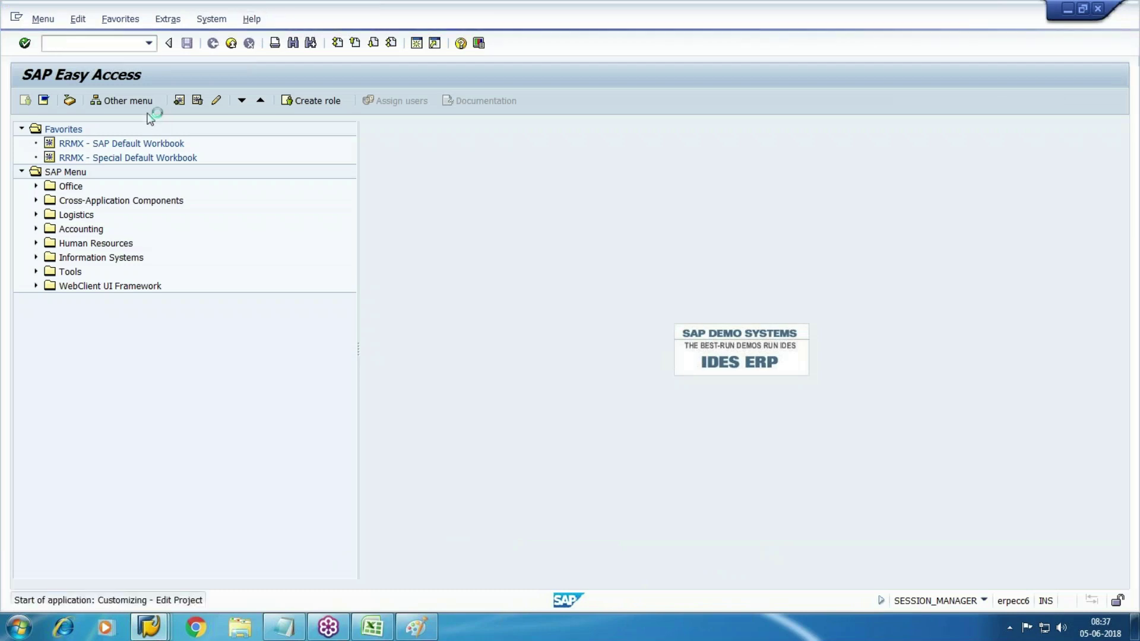
left_click(104, 110)
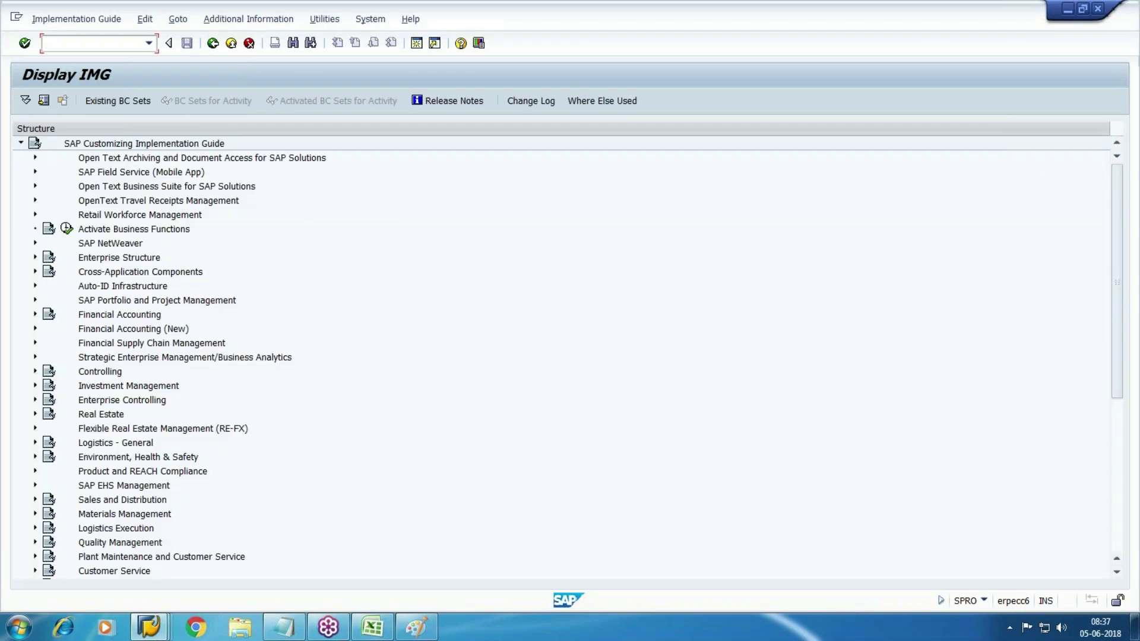
- Run Define Accounts for Cash Discount Taken from the global settings for outgoing payments, within Accounts Receivable and Accounts Payable of Financial Accounting (New)
left_click(35, 329)
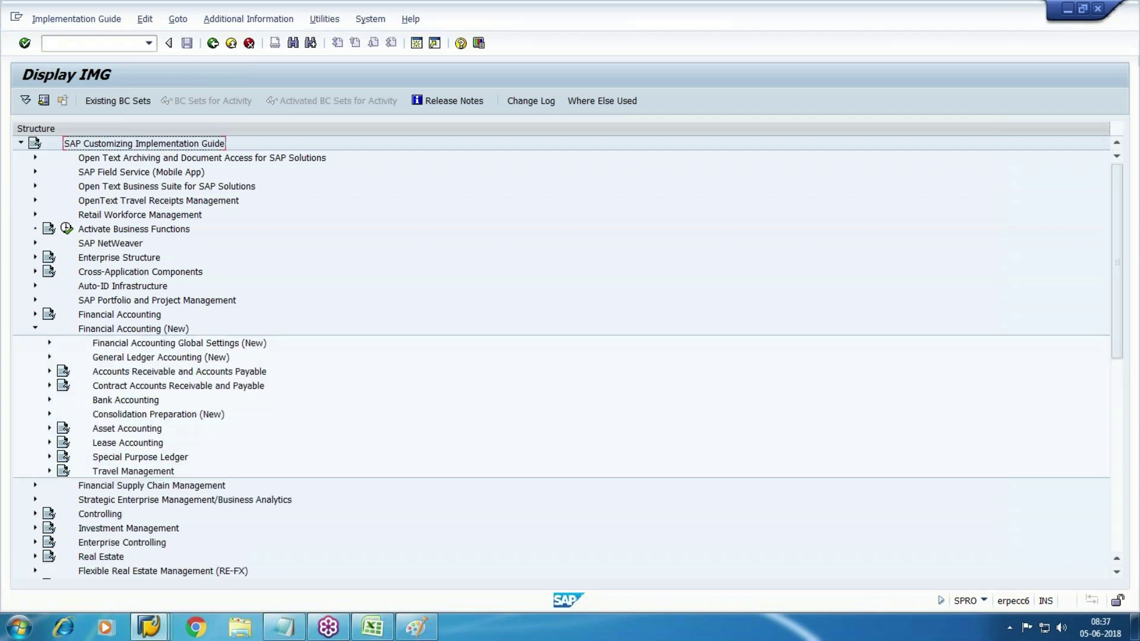
left_click(186, 300)
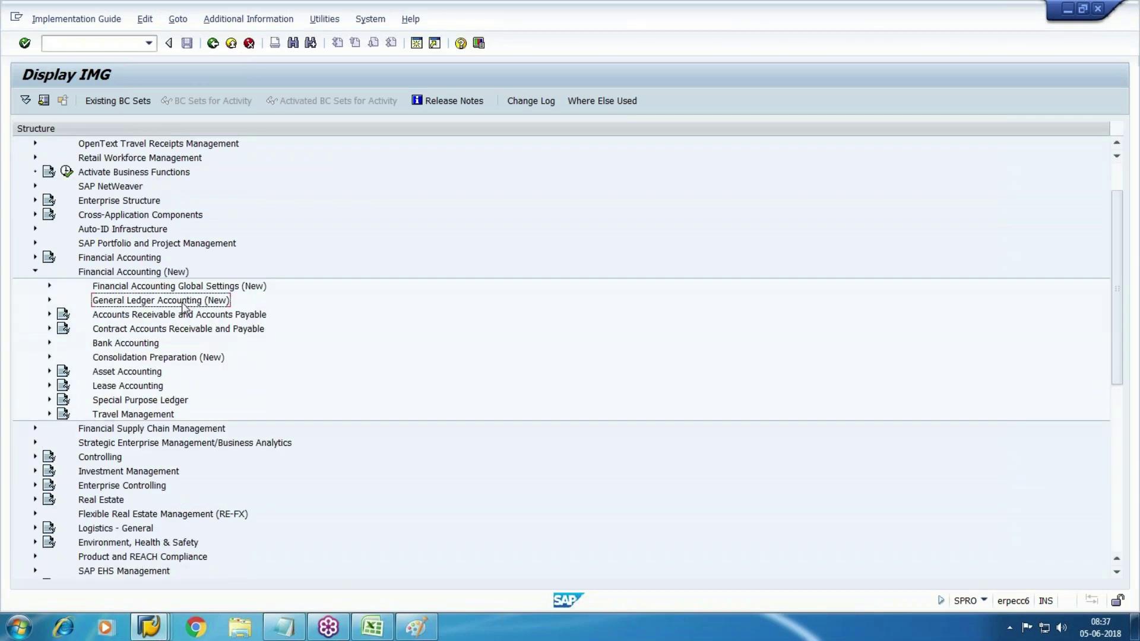
scroll(184, 310, "down", 1)
left_click(49, 299)
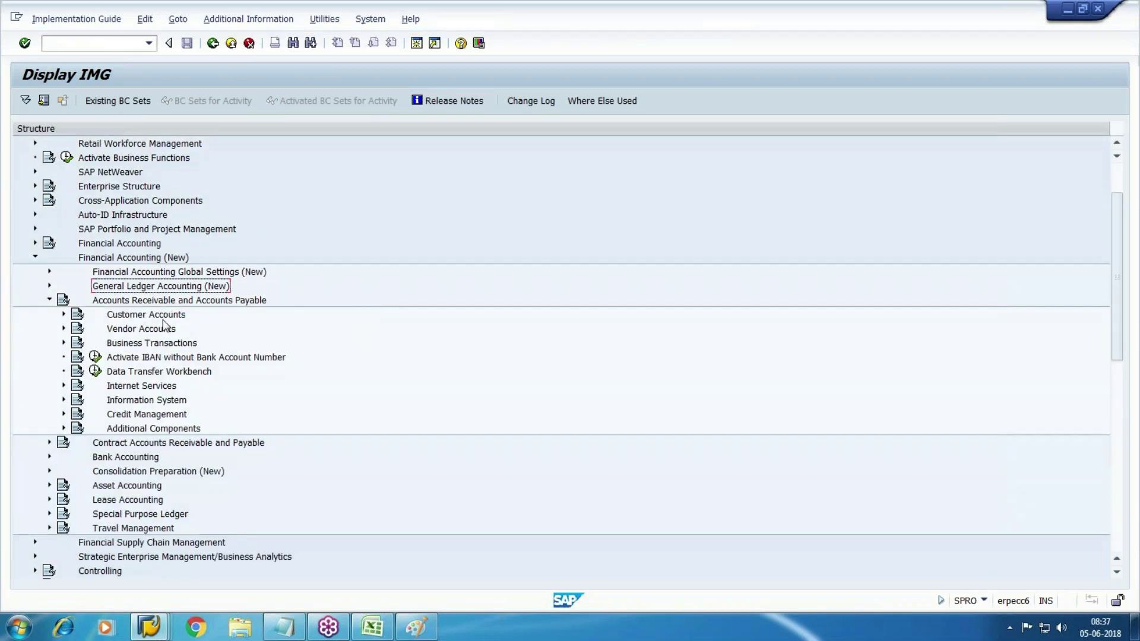
left_click(64, 343)
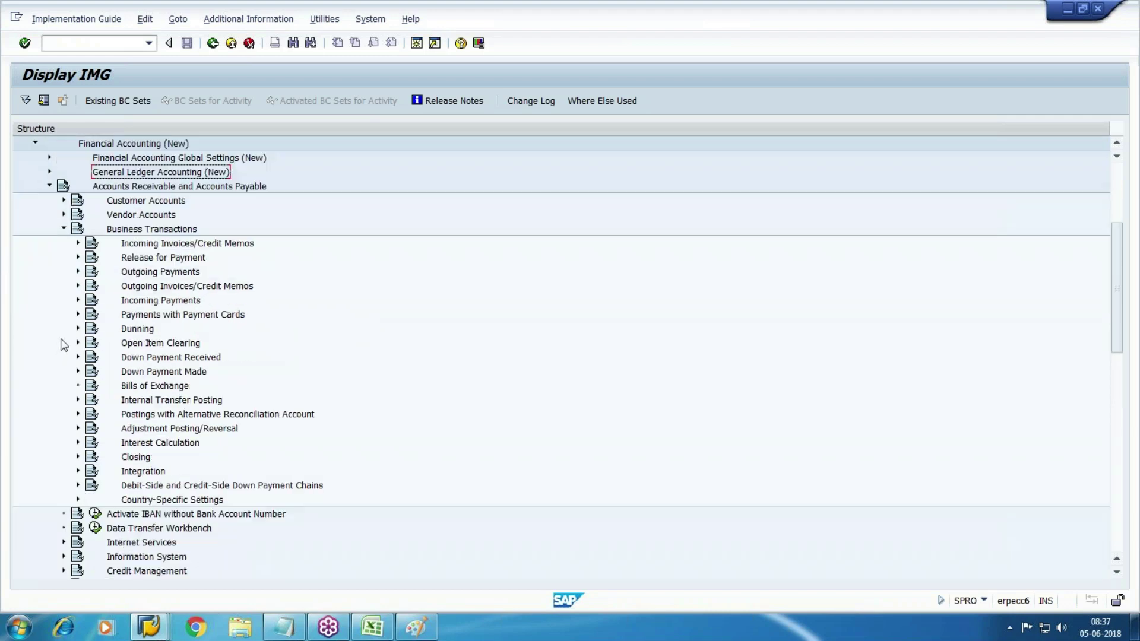
left_click(171, 274)
left_click(78, 271)
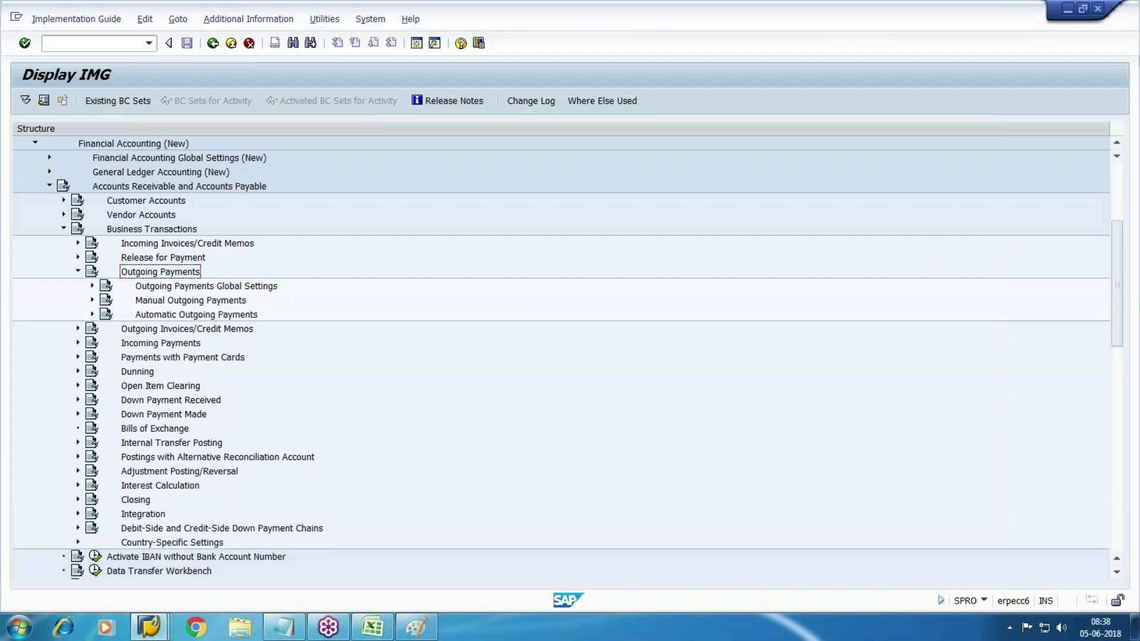
left_click(219, 286)
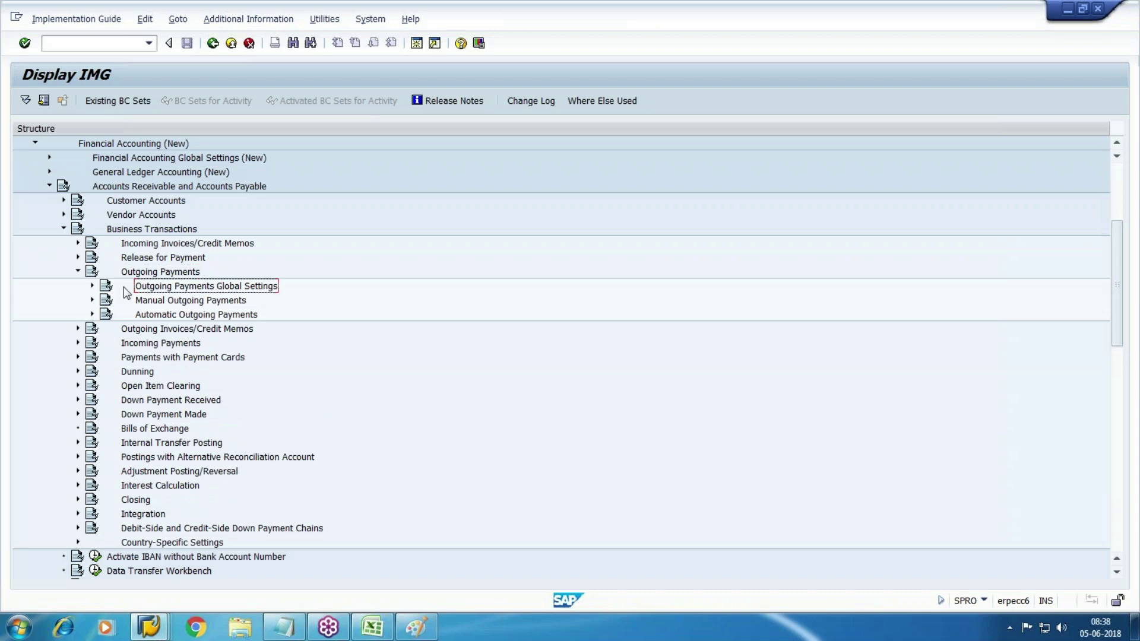
left_click(92, 288)
left_click(227, 318)
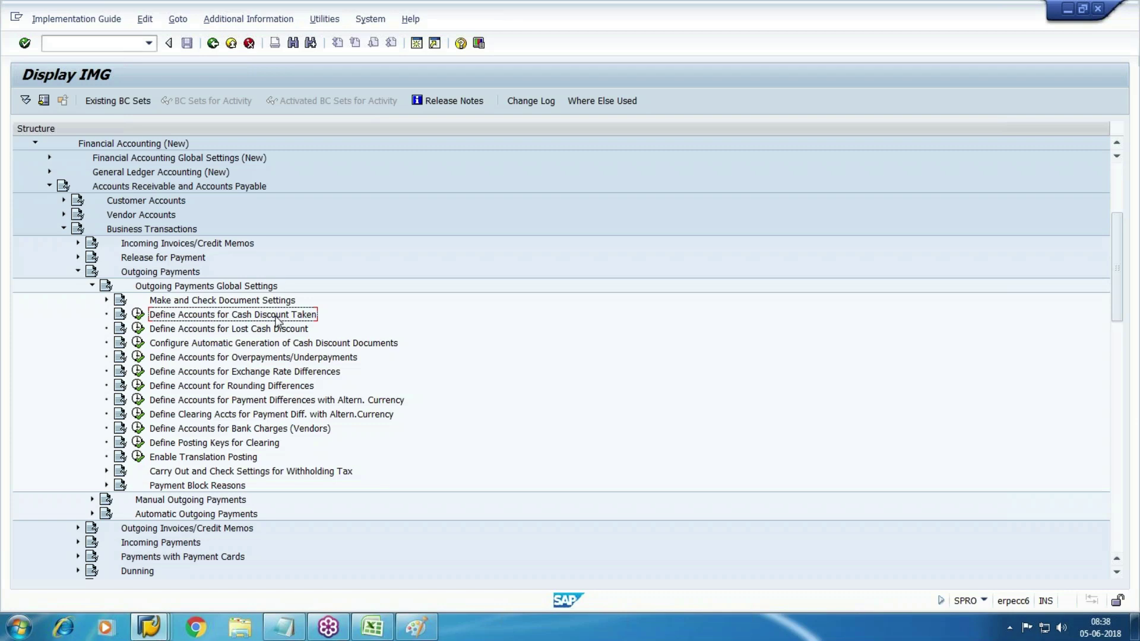
left_click(138, 315)
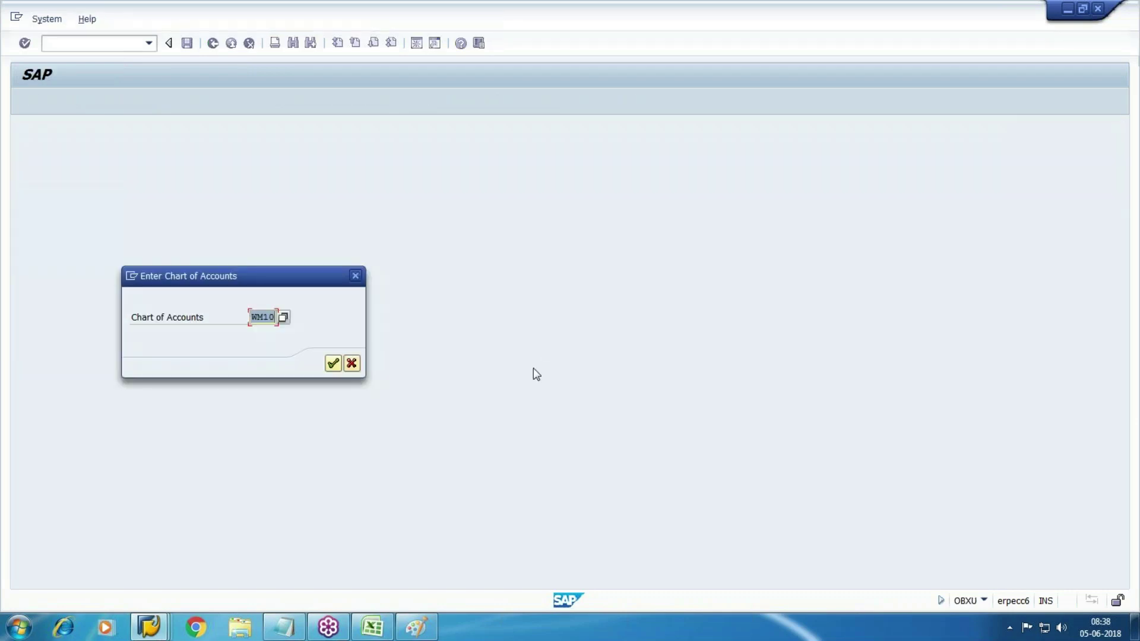
- Confirm chart of accounts WM10 and save the account determination rules for the cash discount received transaction
key("Return")
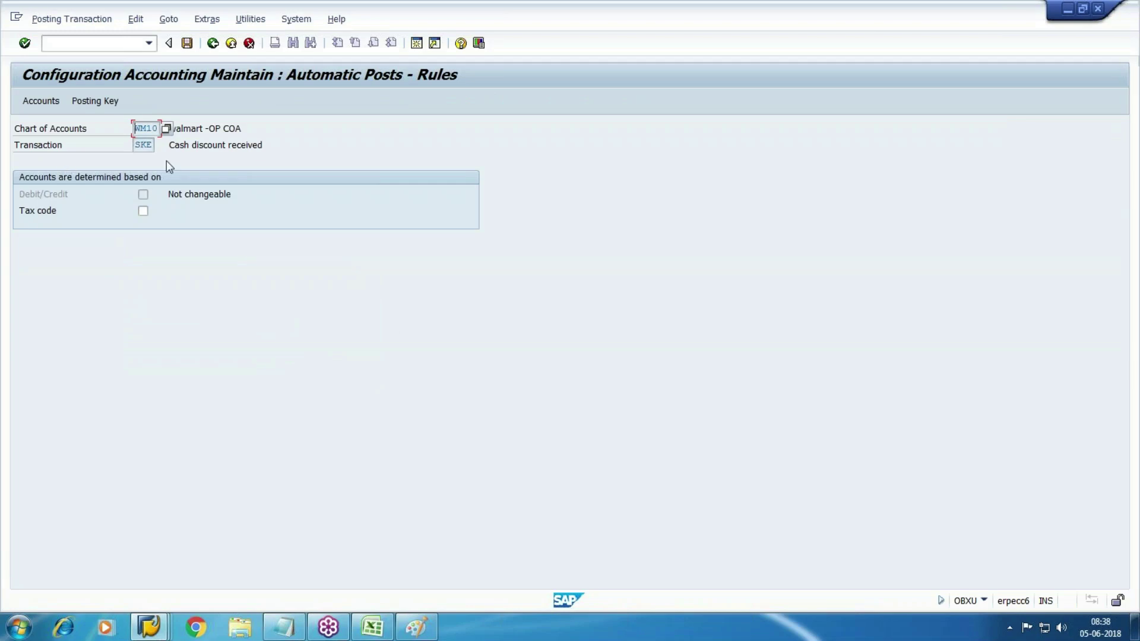
left_click(53, 105)
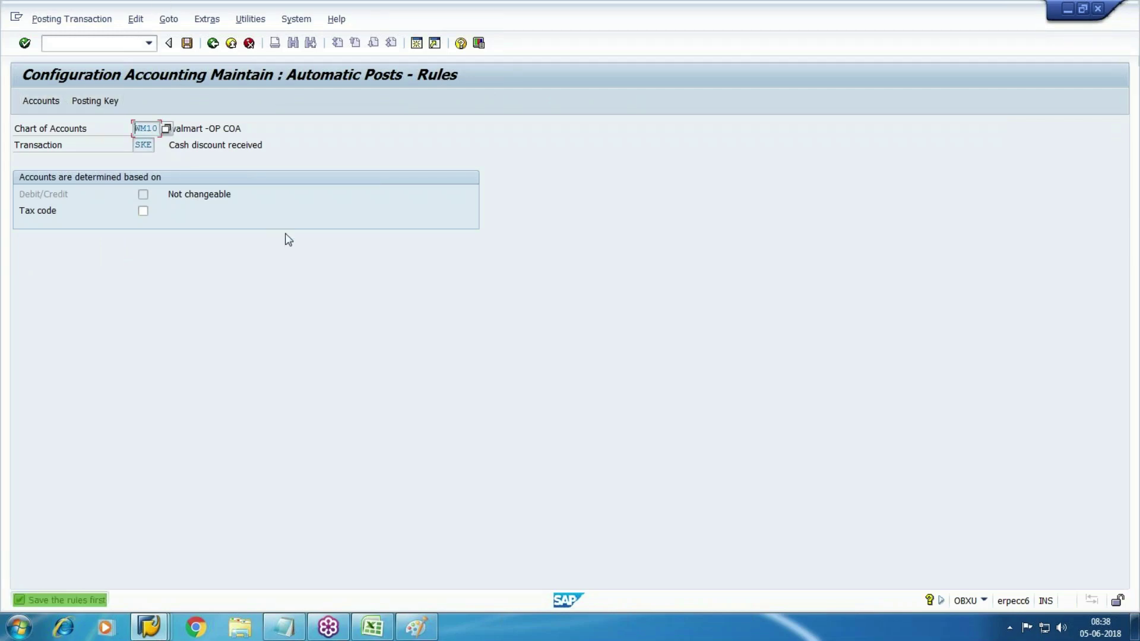
left_click(187, 43)
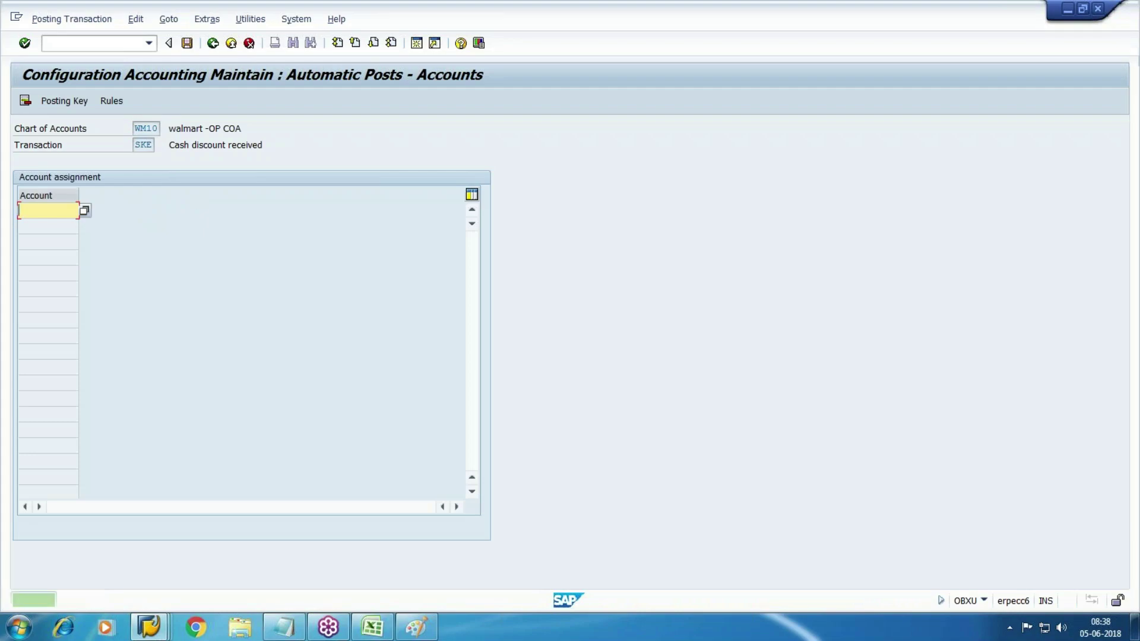
- Look up the Discount Rec G/L account in its session, assign account 2002 to the cash discount received transaction, and save
key("alt+Tab")
key("alt+Tab")
mouse_move(148, 625)
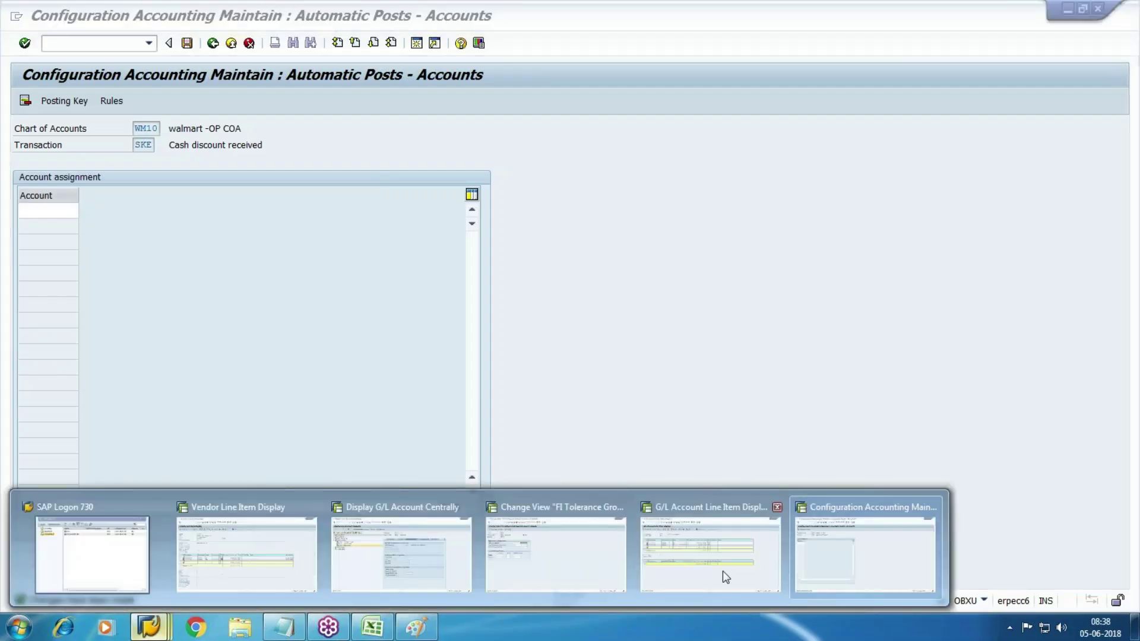
mouse_move(529, 554)
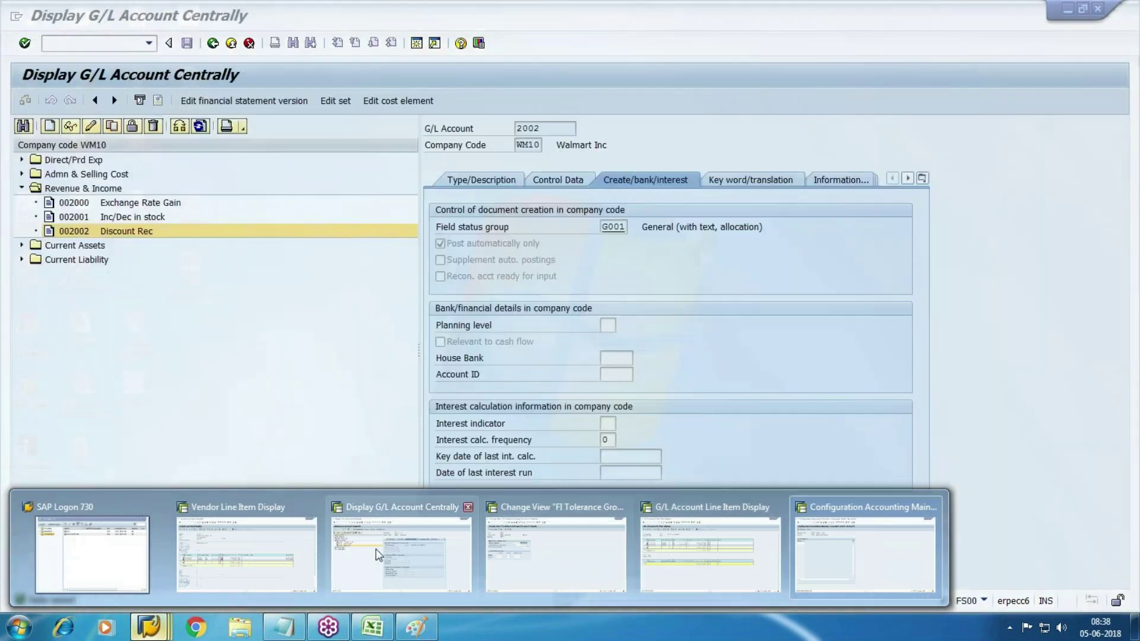
key("alt+Tab")
key("alt+Tab")
key("alt+Tab")
type("2002")
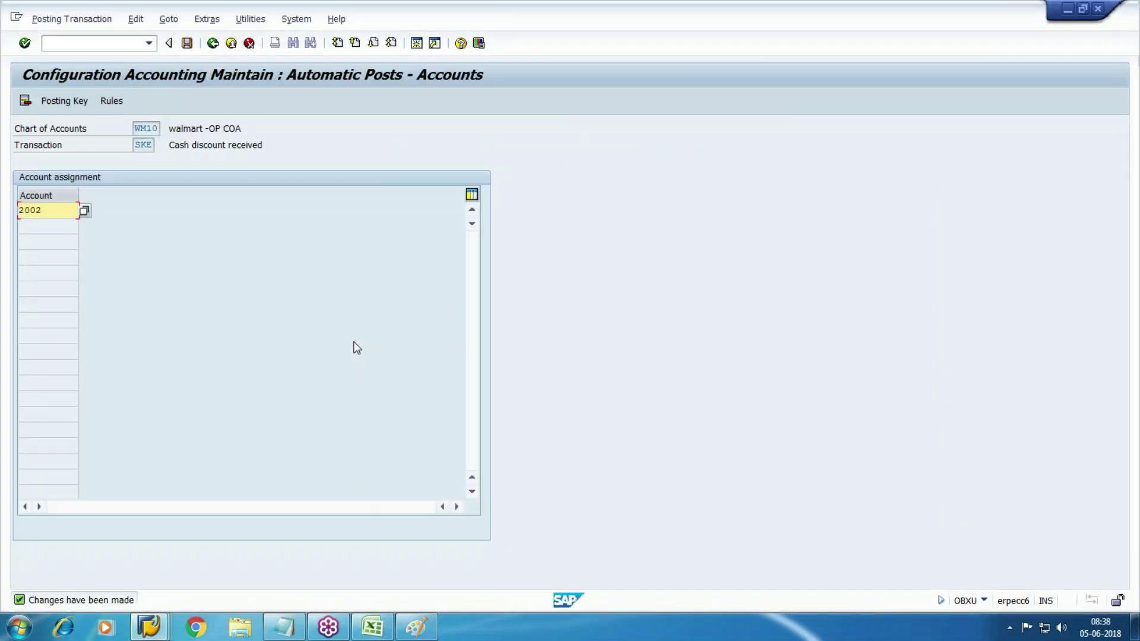
key("ctrl+s")
key("Return")
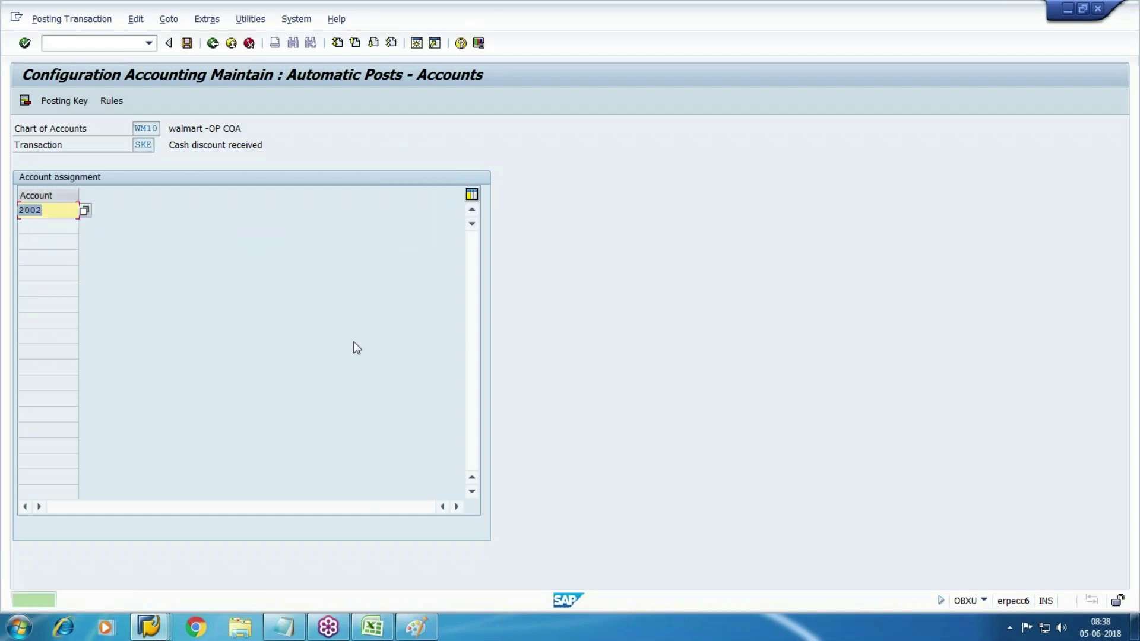
- Review the posting keys and rules of the cash discount received transaction, and return to the implementation guide
left_click(83, 101)
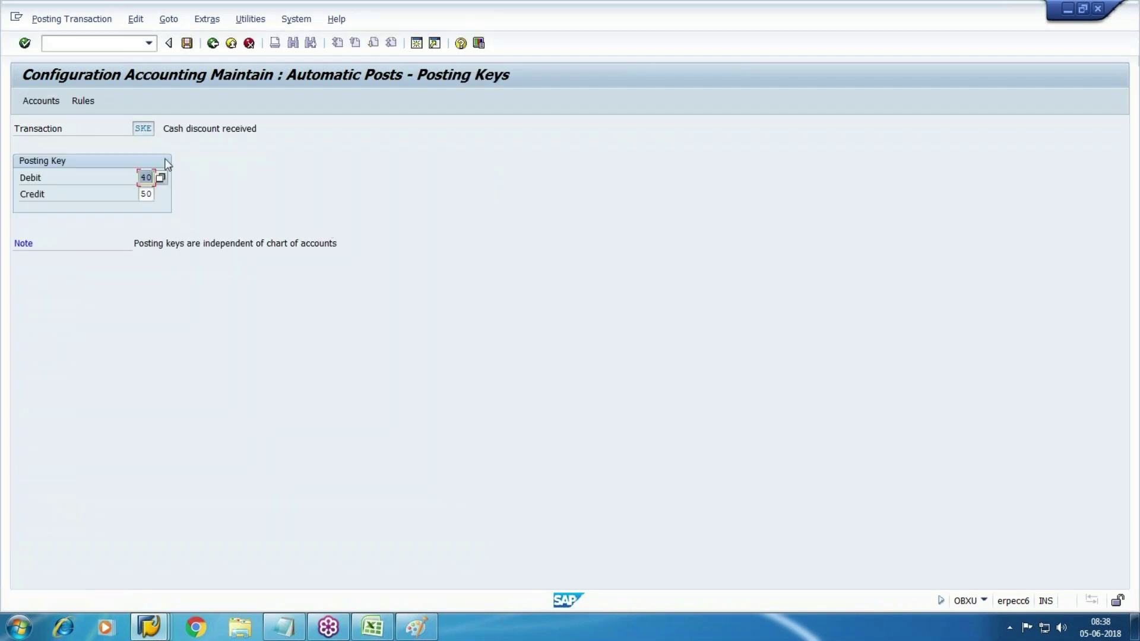
left_click(88, 103)
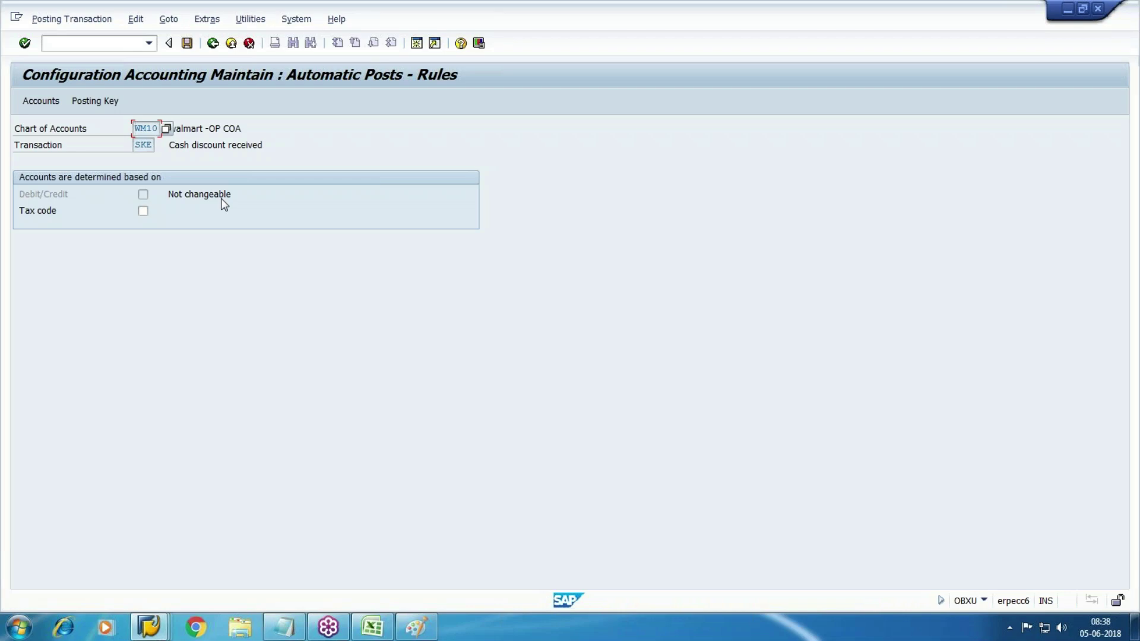
left_click(246, 46)
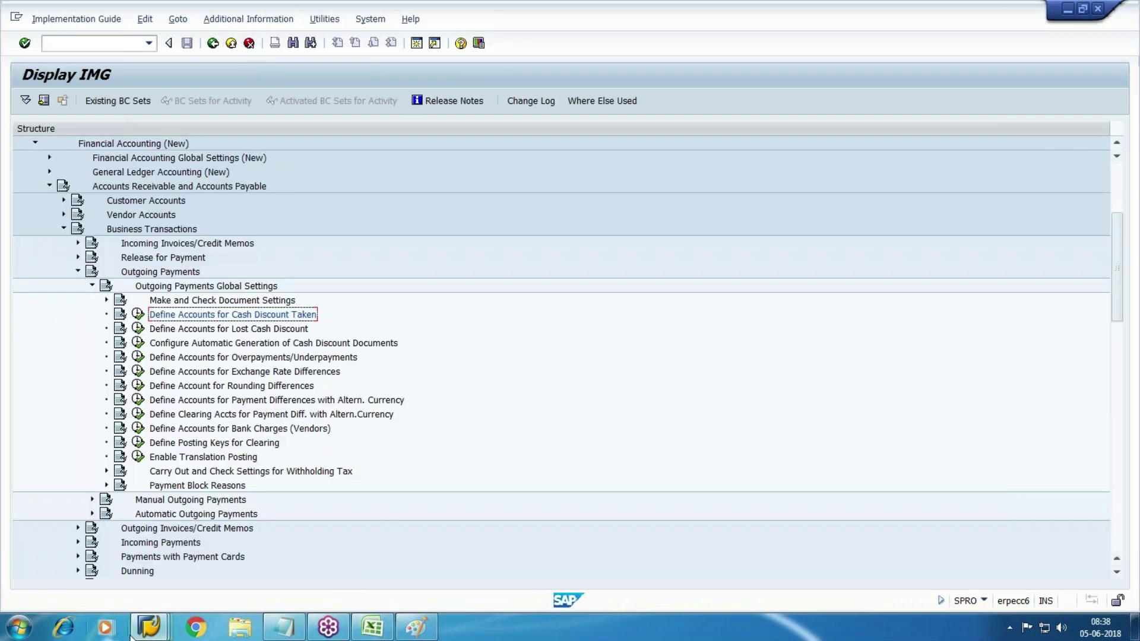
- Switch to the FI Tolerance Groups For Users session and start Post Outgoing Payments with transaction F-53
left_click(149, 627)
mouse_move(600, 577)
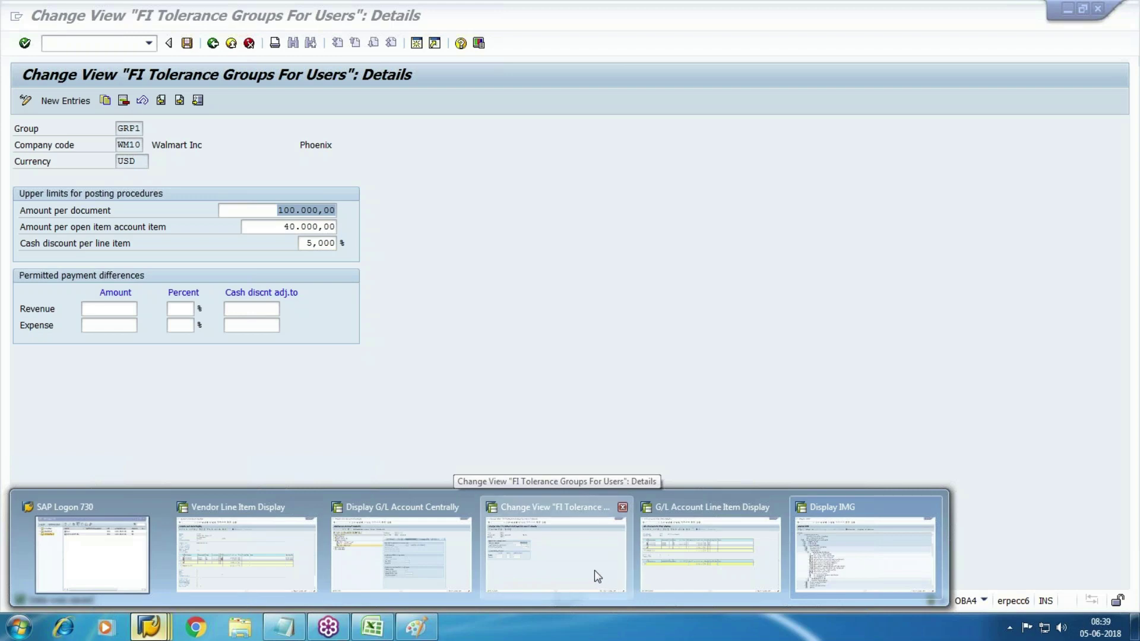
left_click(594, 570)
left_click(77, 44)
type("/nf-53")
key("Return")
- Set the payment's document date to 04.06.2018 and the clearing text to Vendor Payments with discount
type("04.06.2018")
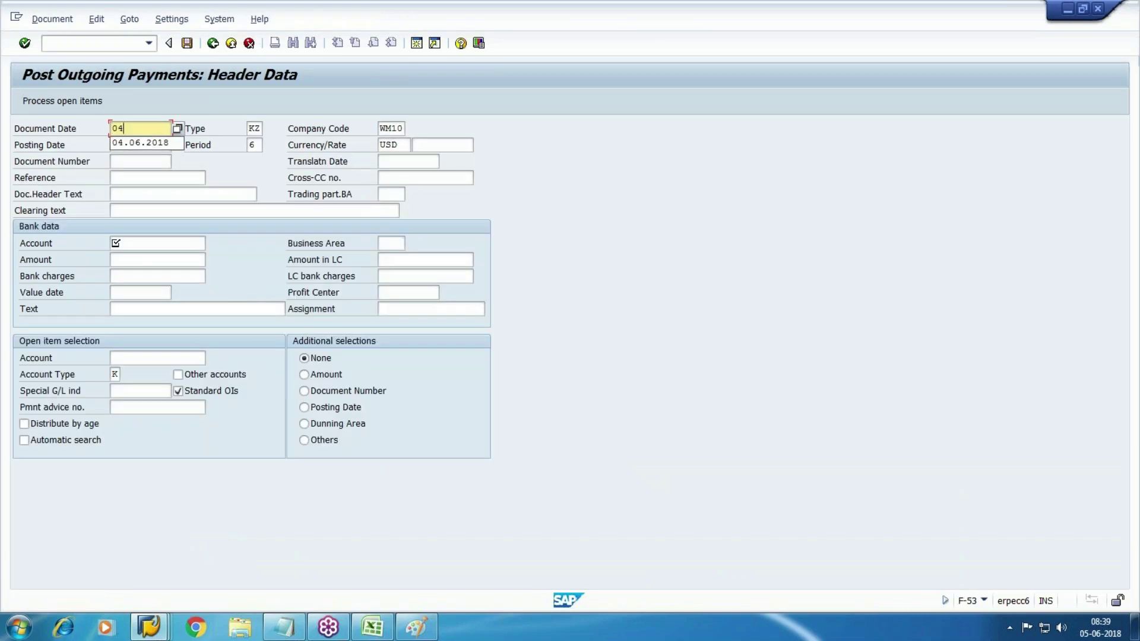
key("Tab")
key("Tab")
key("Tab")
key("Tab")
key("Tab")
key("Tab")
key("Tab")
key("Tab")
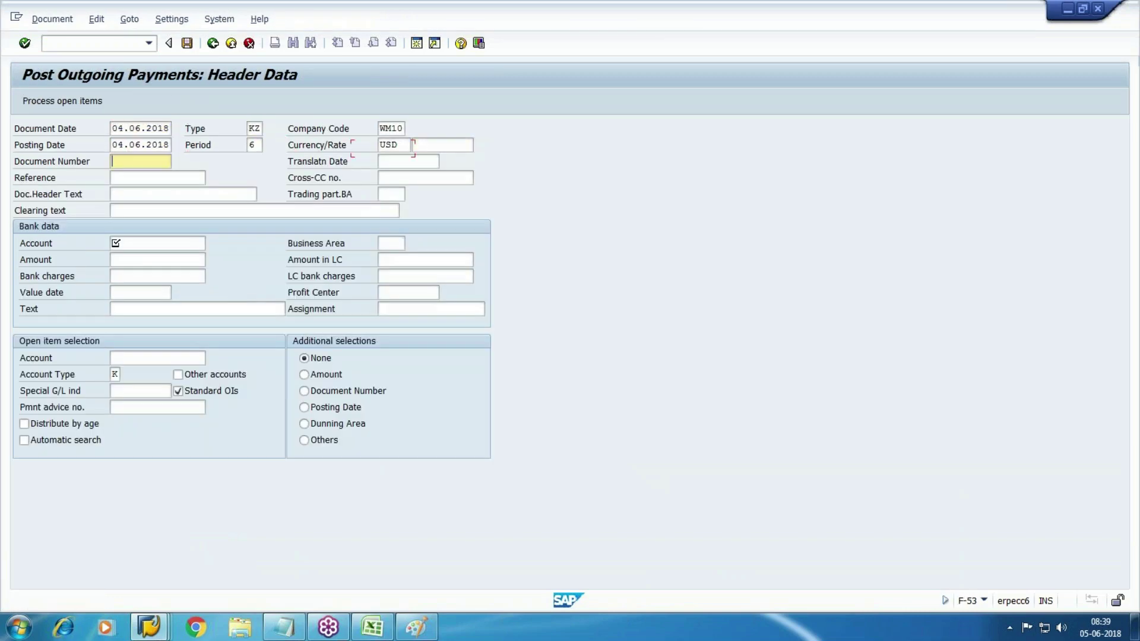
type("vendor")
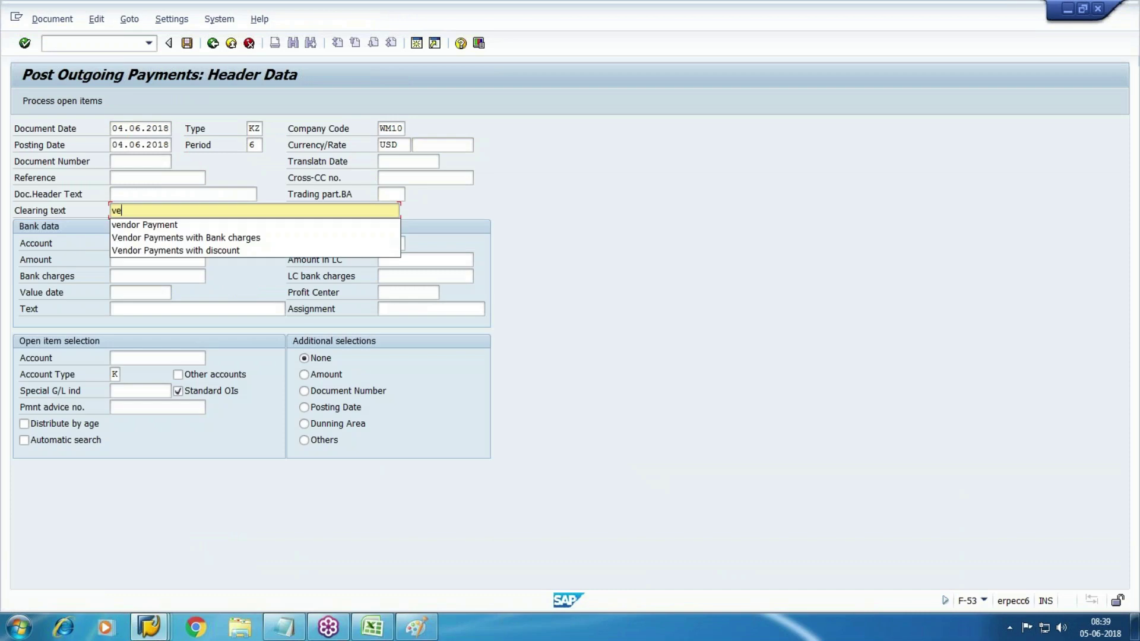
key("Down")
key("Down")
key("Down")
key("Return")
key("Tab")
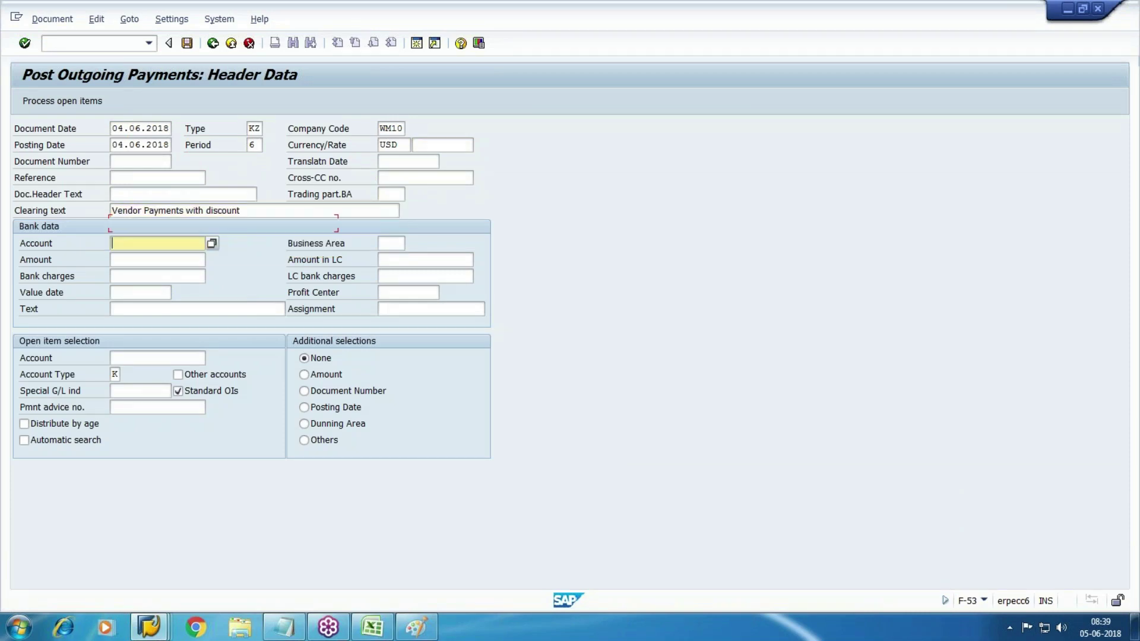
- Choose G/L account 3000 from the value list as the bank account and enter 1 as the amount
key("F4")
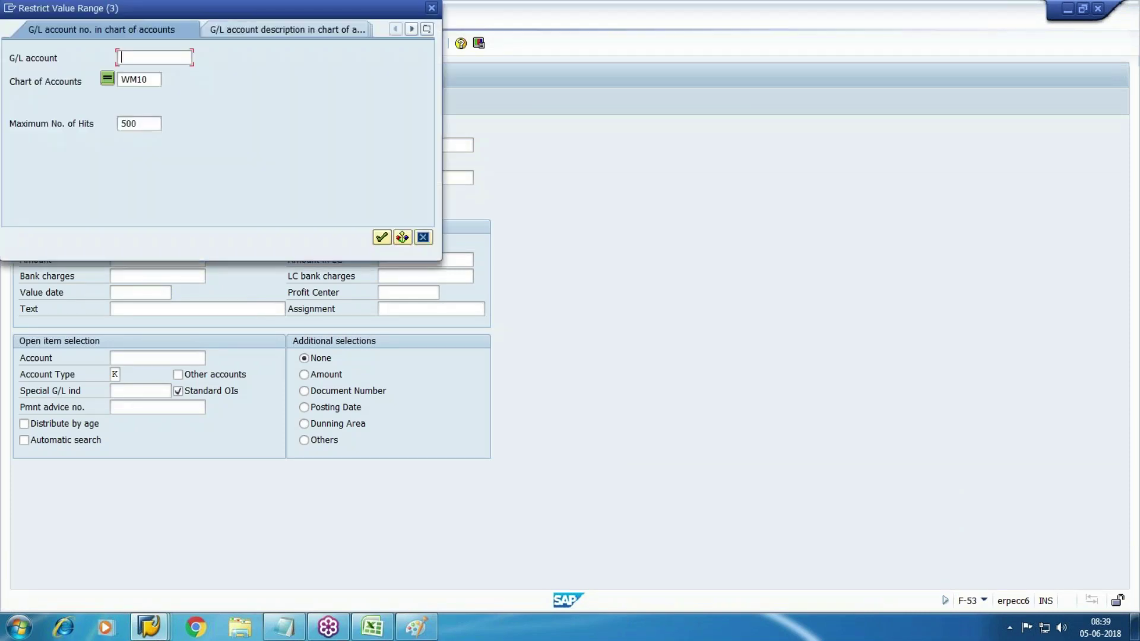
key("Return")
left_click(86, 273)
key("Return")
key("Tab")
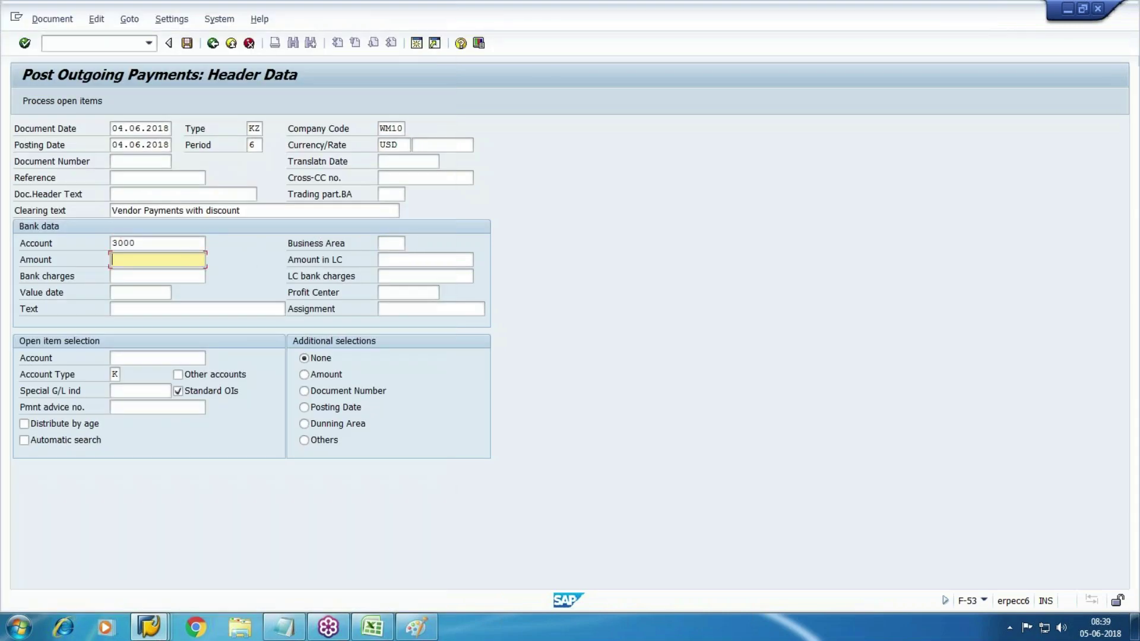
type("1")
key("Tab")
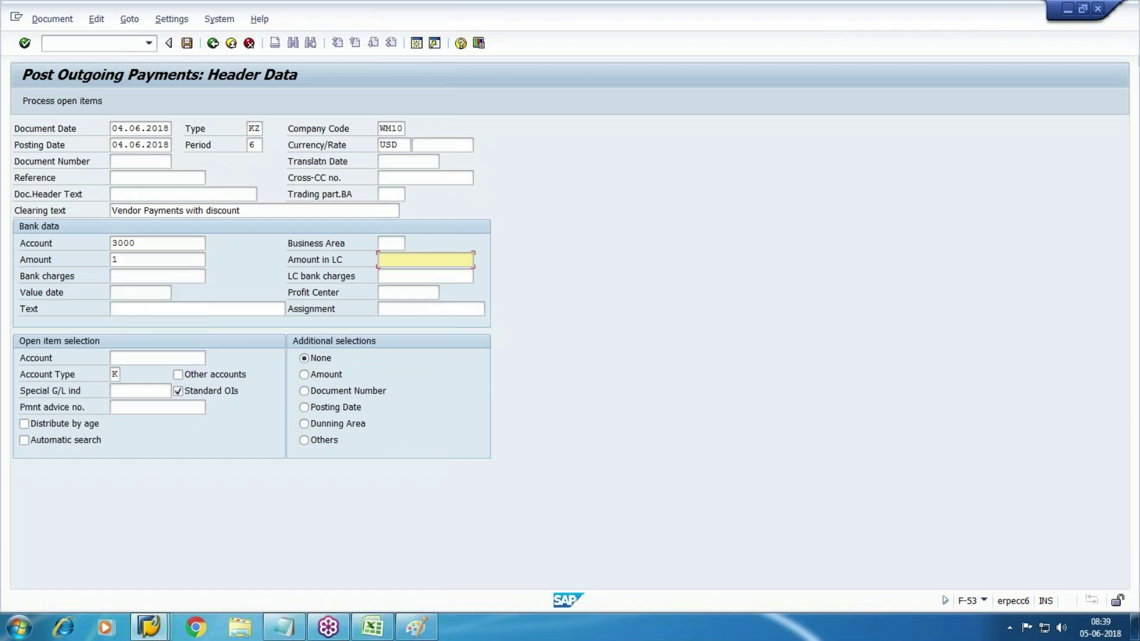
- Enter payment as the text in the bank data
key("Tab")
key("Tab")
key("Tab")
key("Tab")
key("Tab")
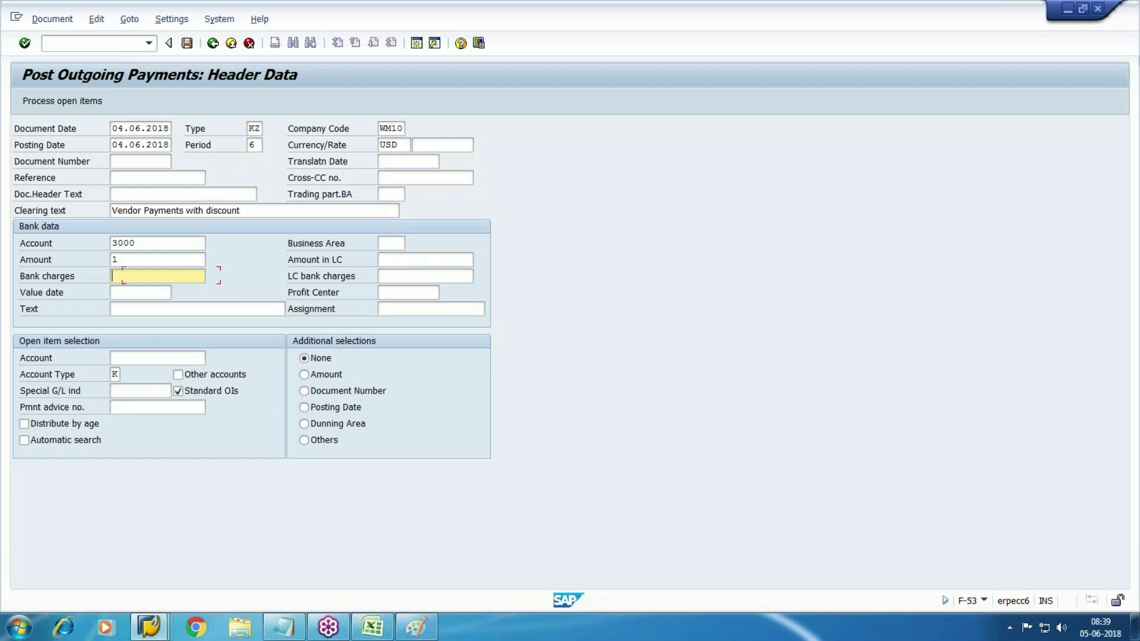
type("payment")
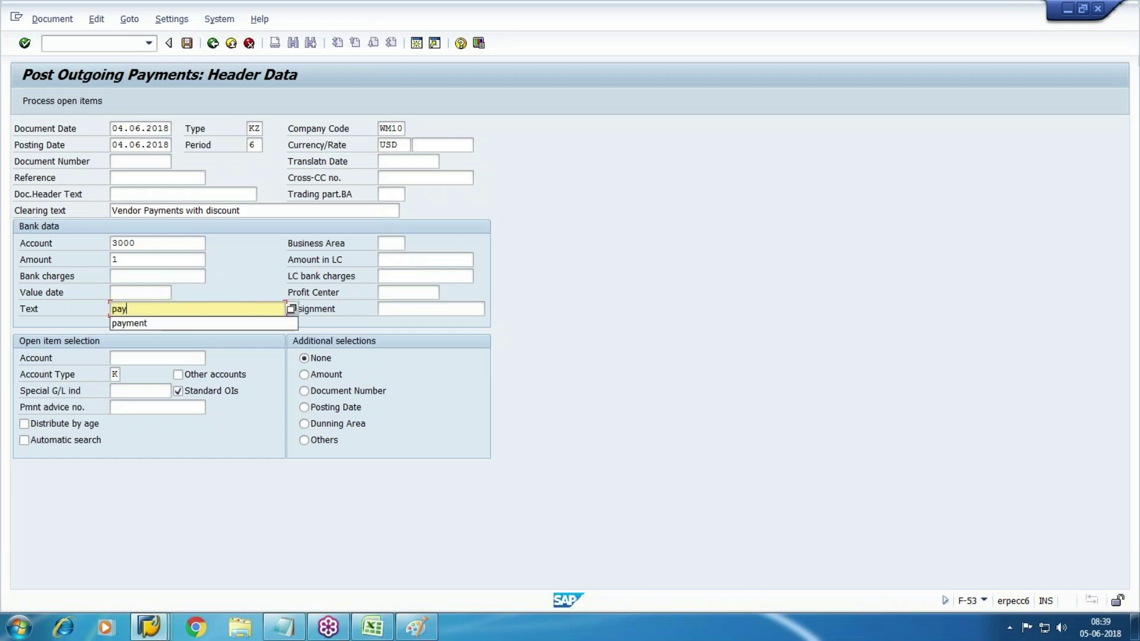
key("Tab")
key("Tab")
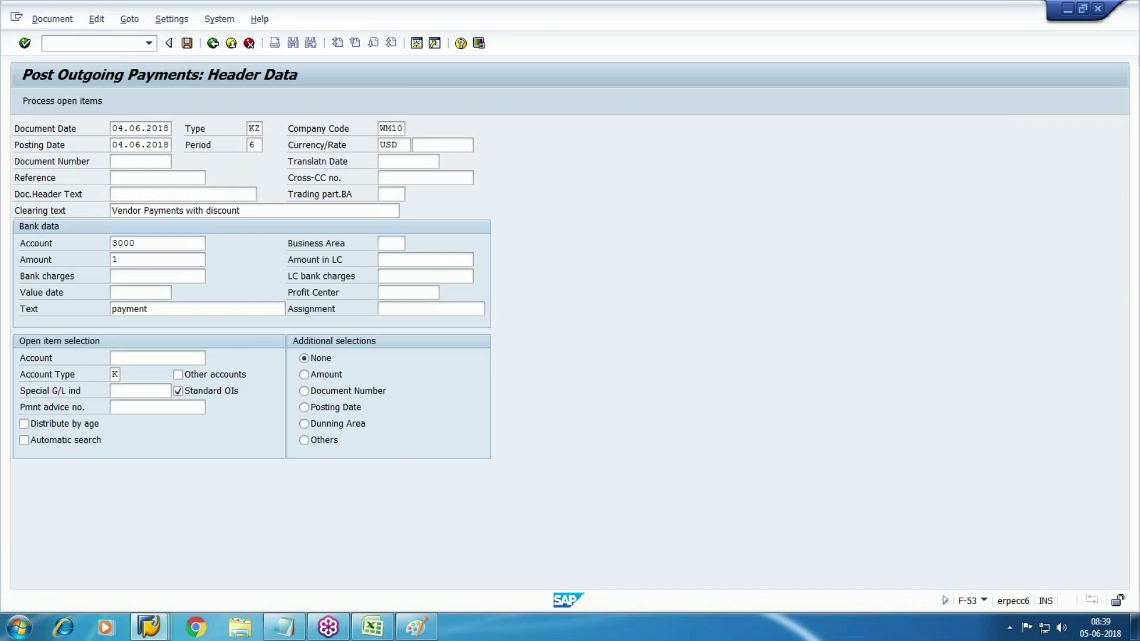
- Select the vendor Walmart Mat Vendor #1 for open item selection and process its open items
key("F4")
key("Return")
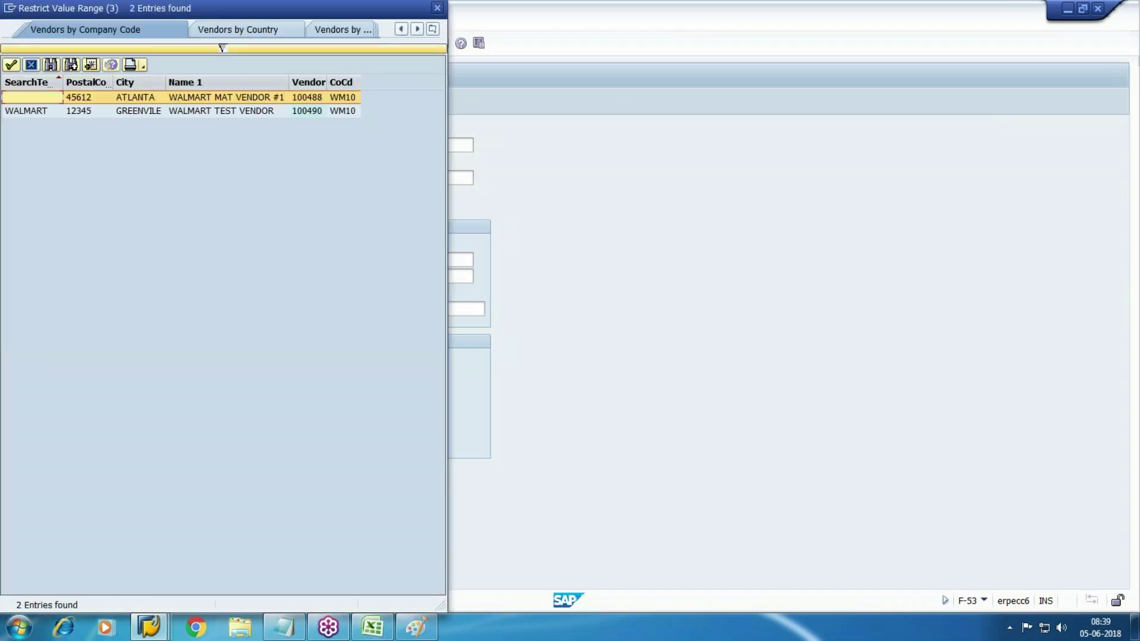
key("Return")
key("F6")
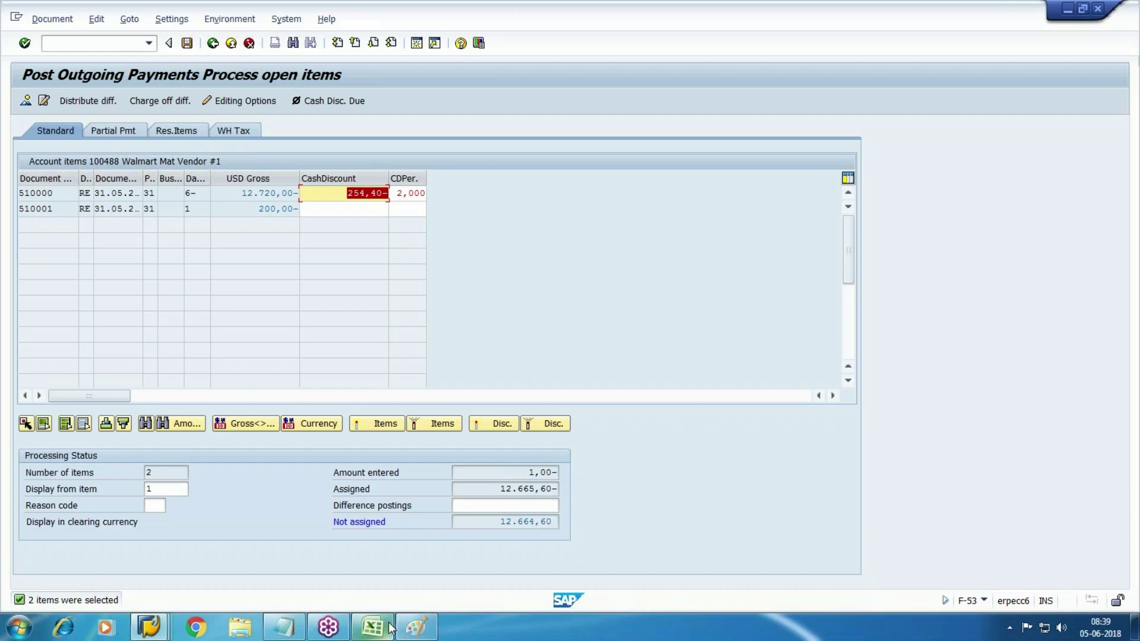
- Check the discount terms in the Excel workbook, and return to SAP to examine the assigned amount of the open items
left_click(370, 628)
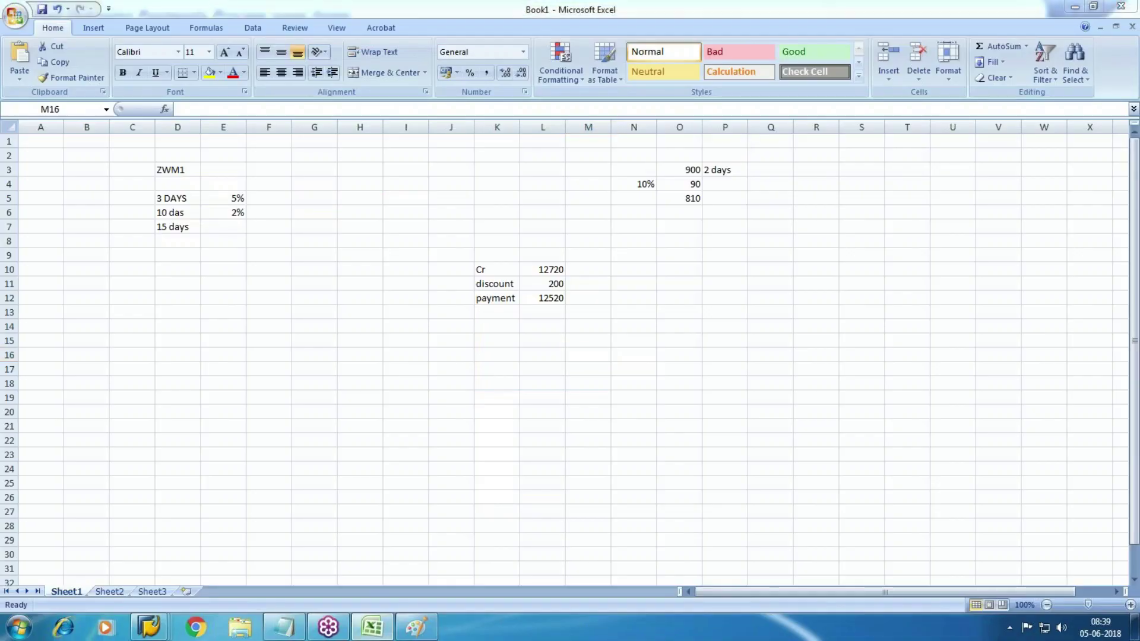
key("alt+Tab")
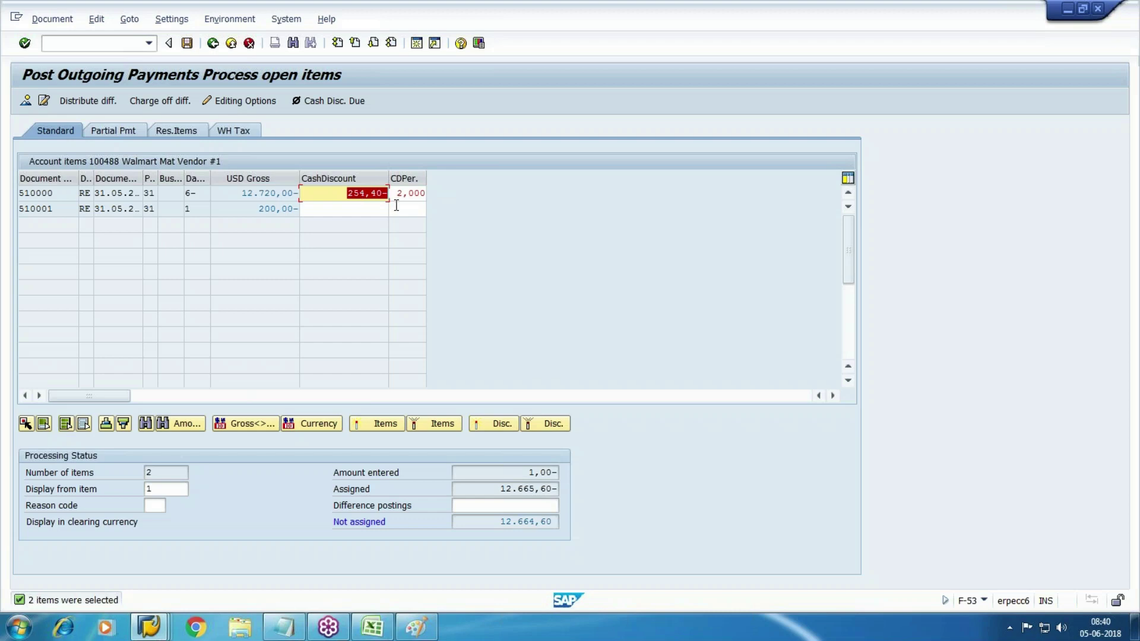
left_click(505, 488)
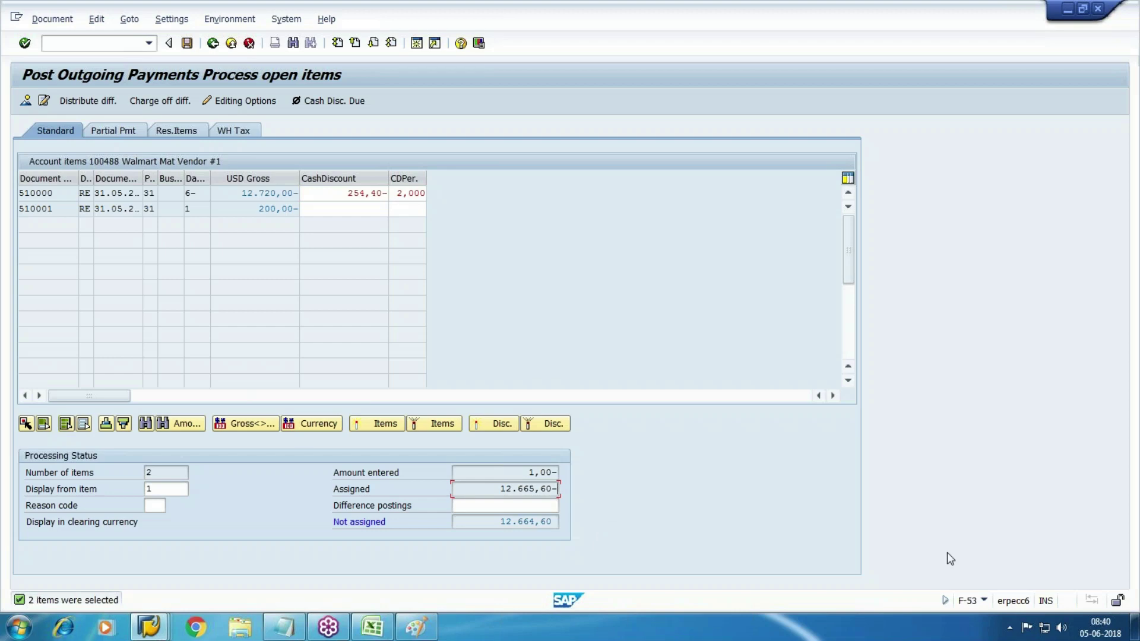
- Verify the assigned amount in Calculator by computing 12720 plus 200 minus 254.40, and return to the open items
left_click(20, 627)
left_click(74, 294)
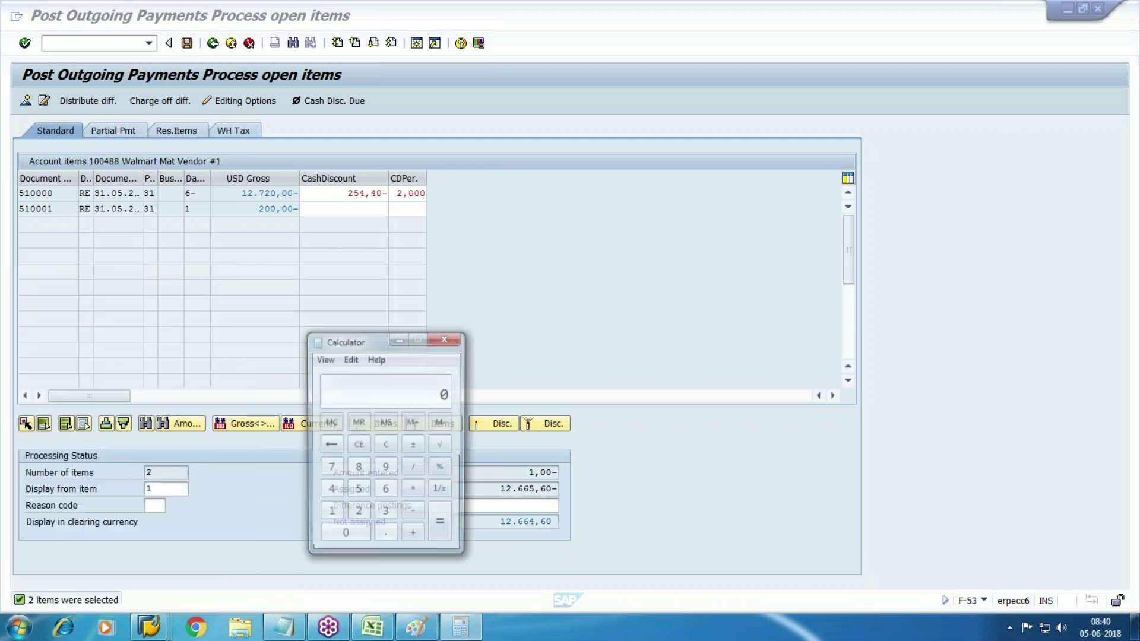
type("12720")
key("plus")
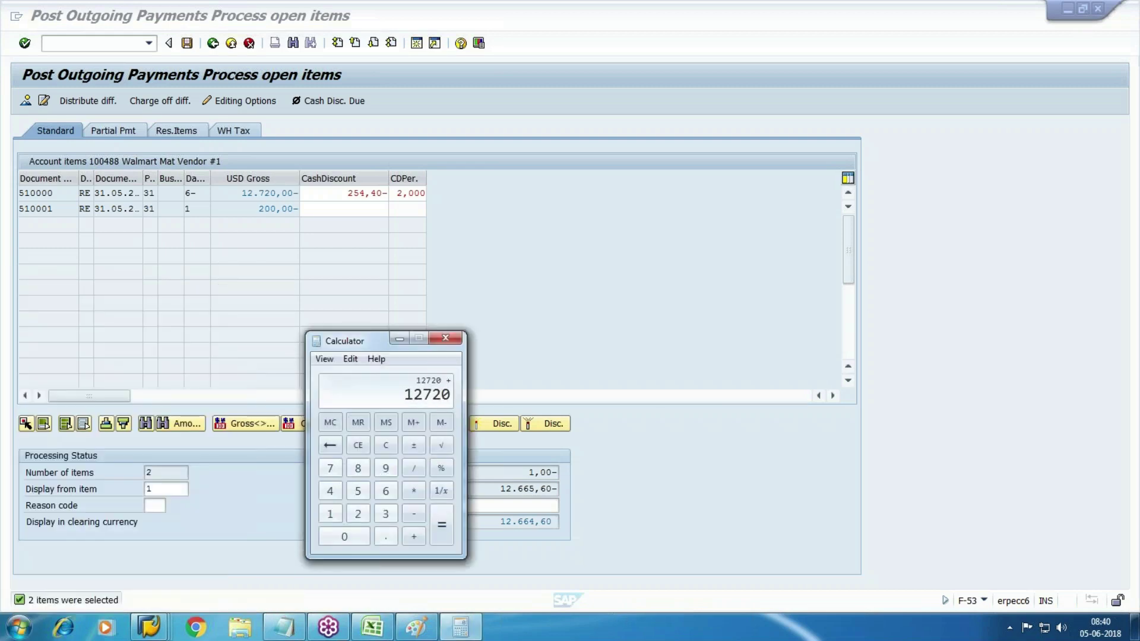
type("200")
key("Return")
key("minus")
type("24")
key("BackSpace")
key("BackSpace")
type("254.40")
key("Return")
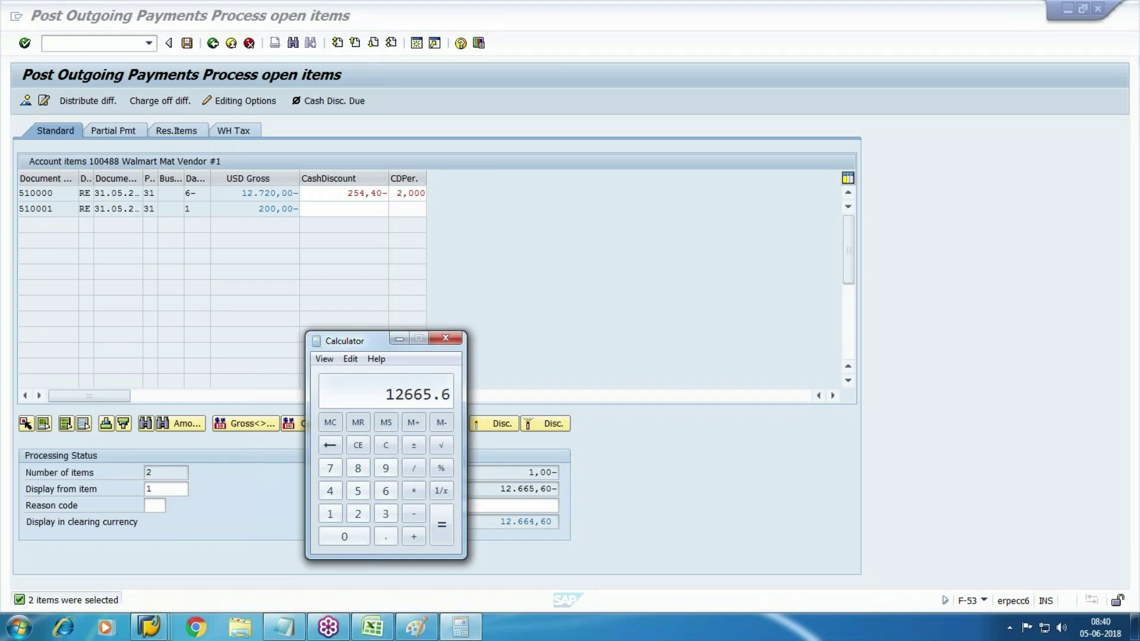
left_click(615, 274)
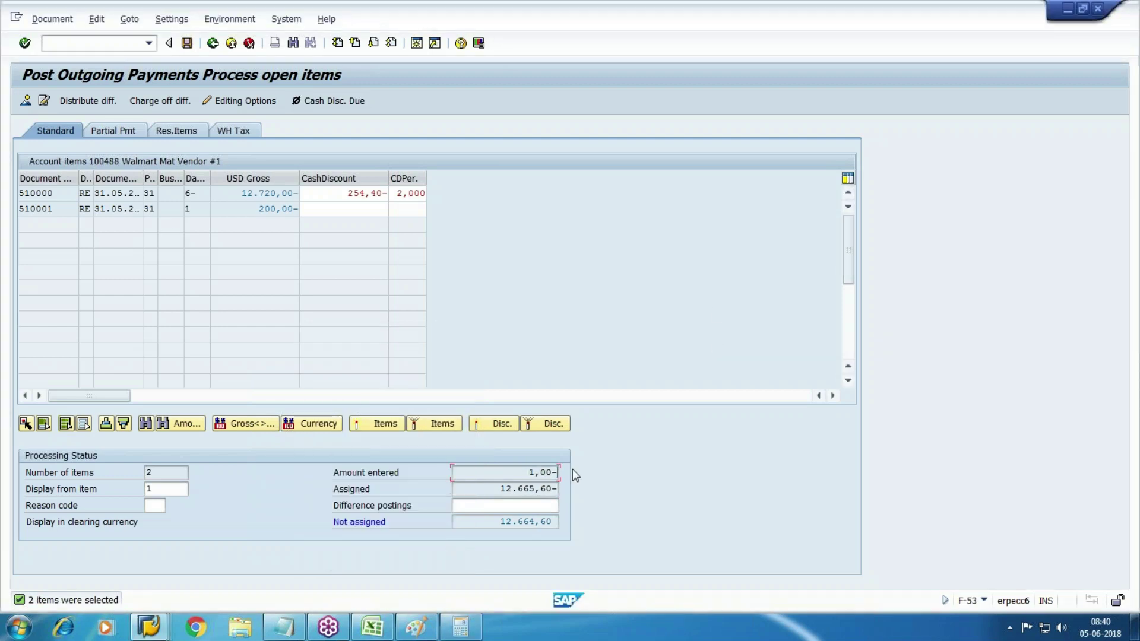
- Open the cash line item of the payment and set its amount to 12.665,60 USD
left_click(26, 101)
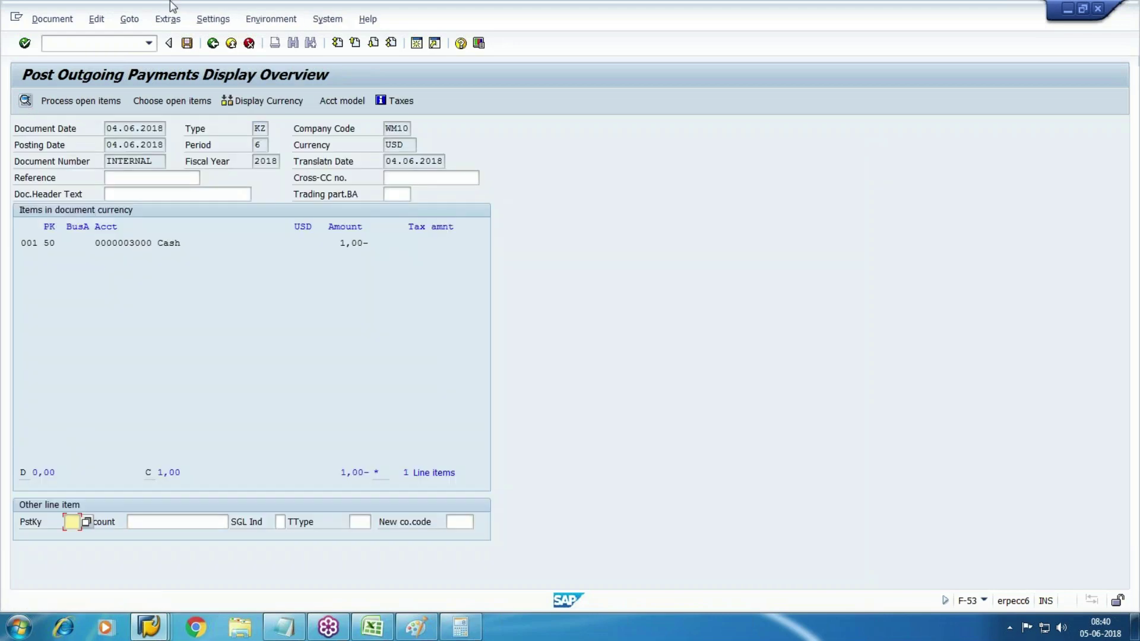
left_click(359, 242)
double_click(358, 242)
left_click(461, 626)
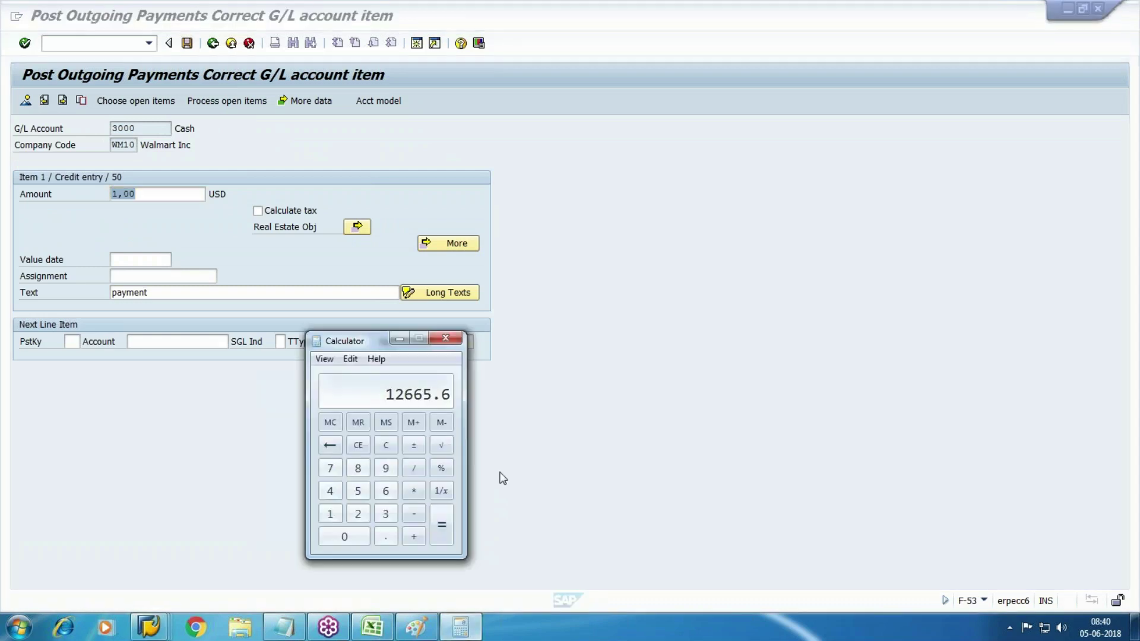
double_click(138, 188)
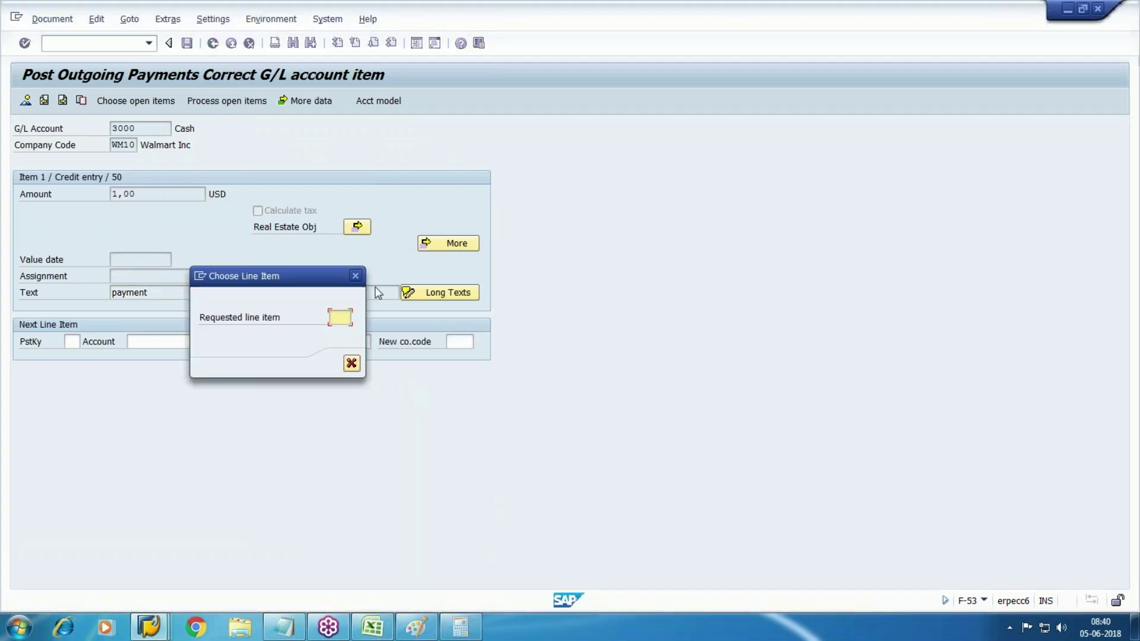
left_click(357, 277)
type("1")
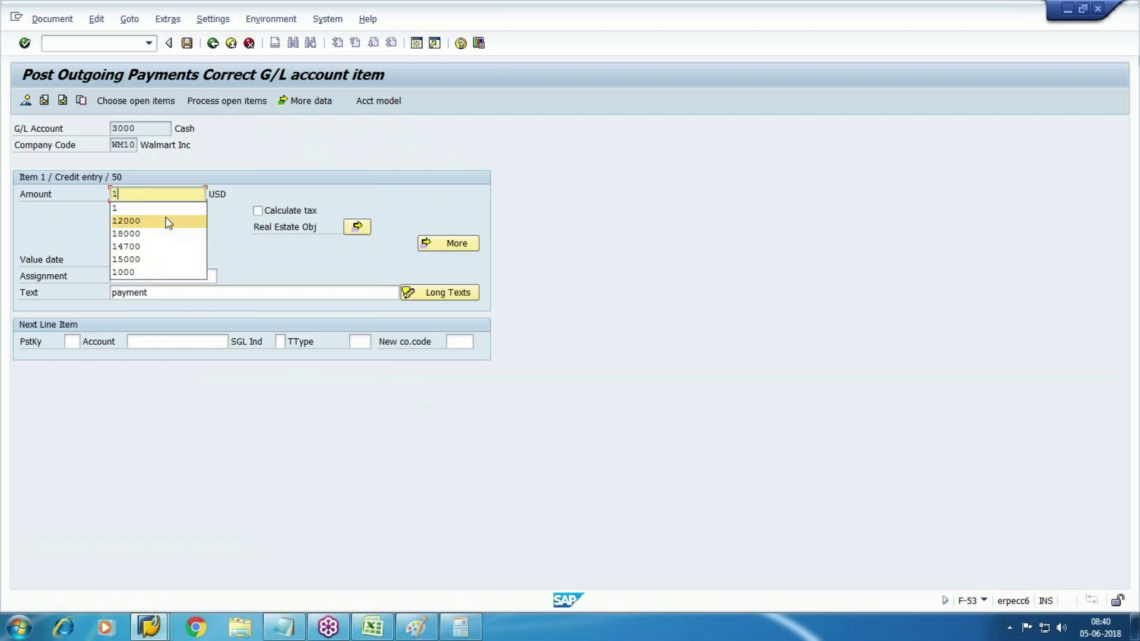
type("2.665,60")
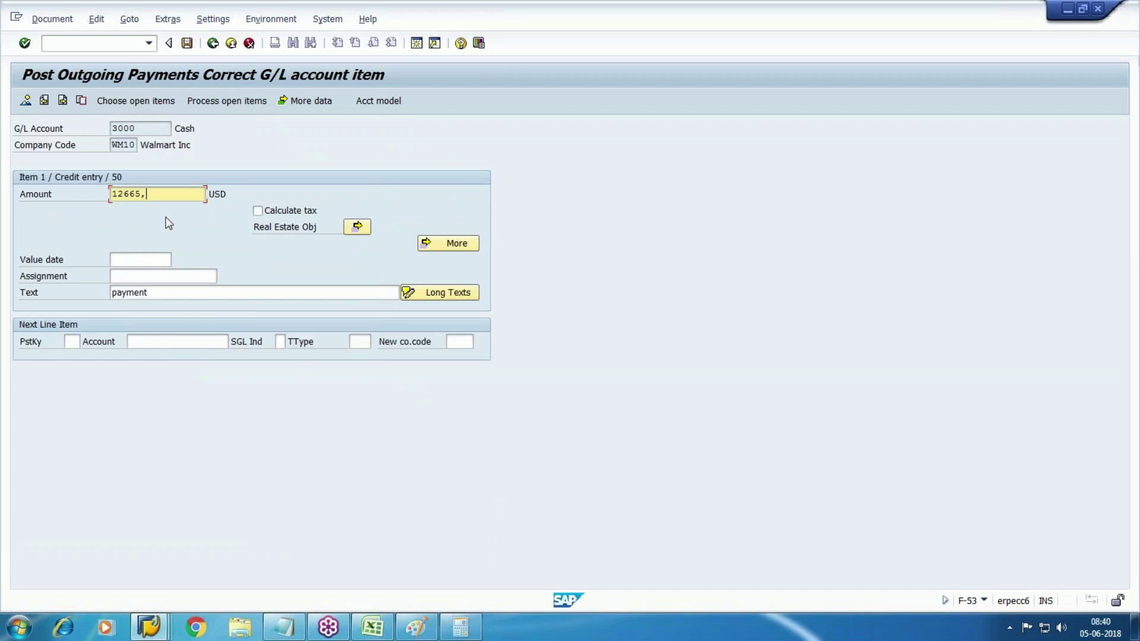
key("Return")
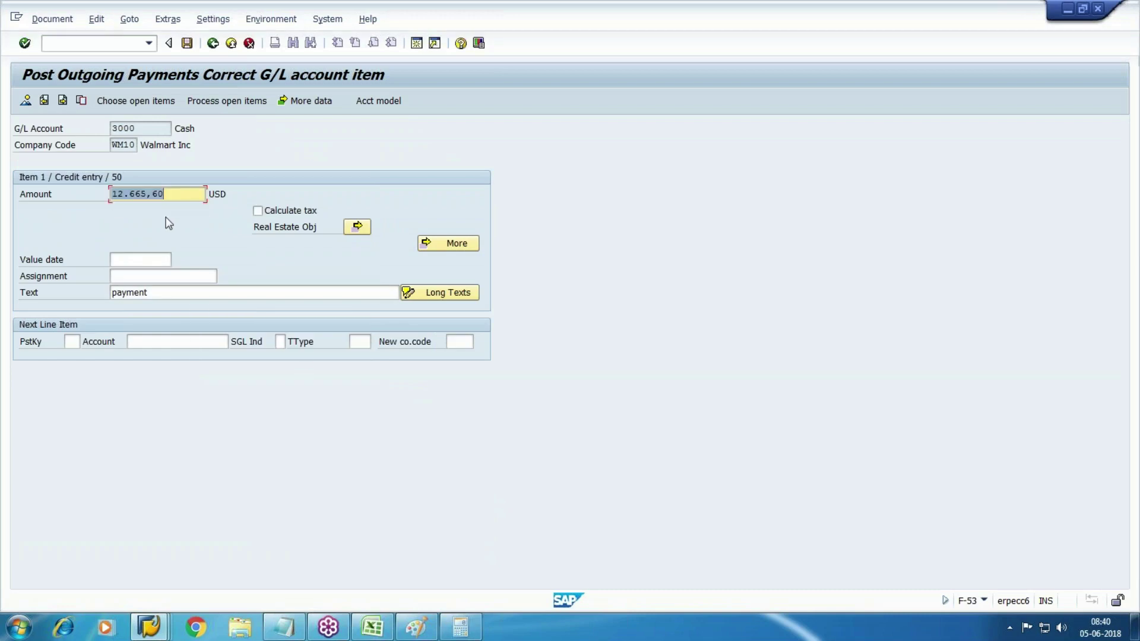
- Simulate the payment posting and examine its cash, discount and vendor line items
left_click(52, 19)
left_click(95, 88)
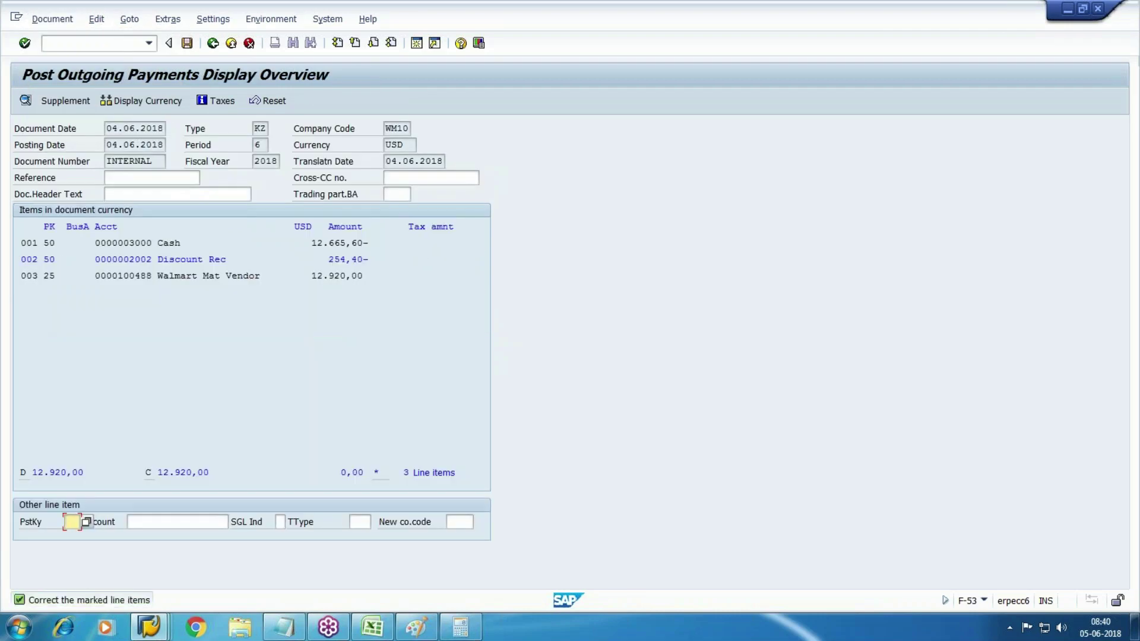
left_click(43, 242)
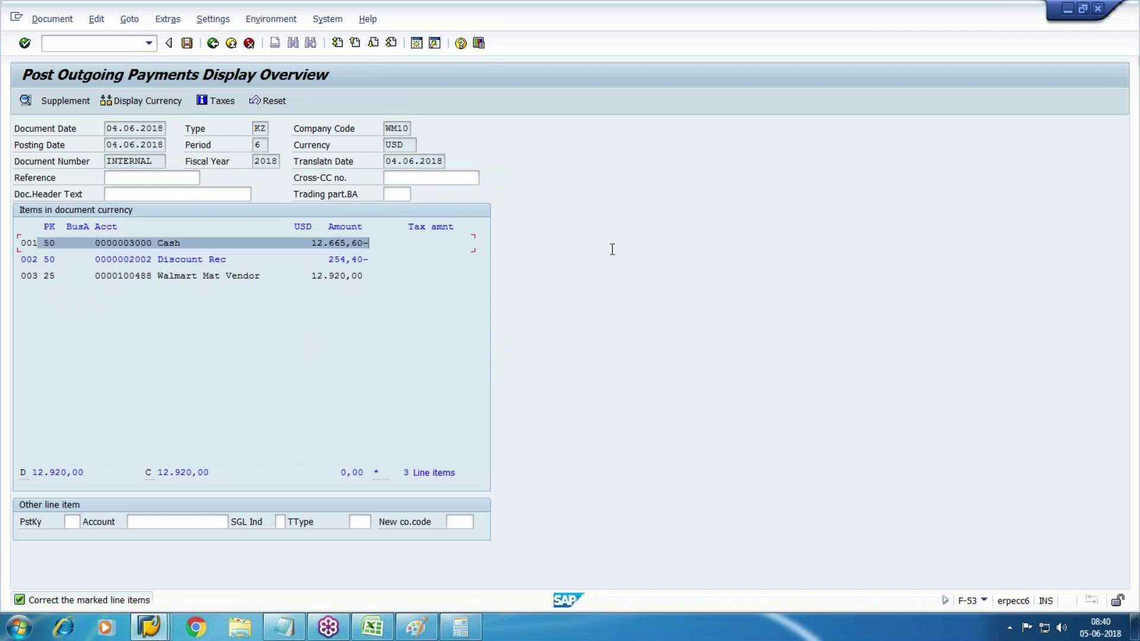
left_click_drag(158, 275, 364, 276)
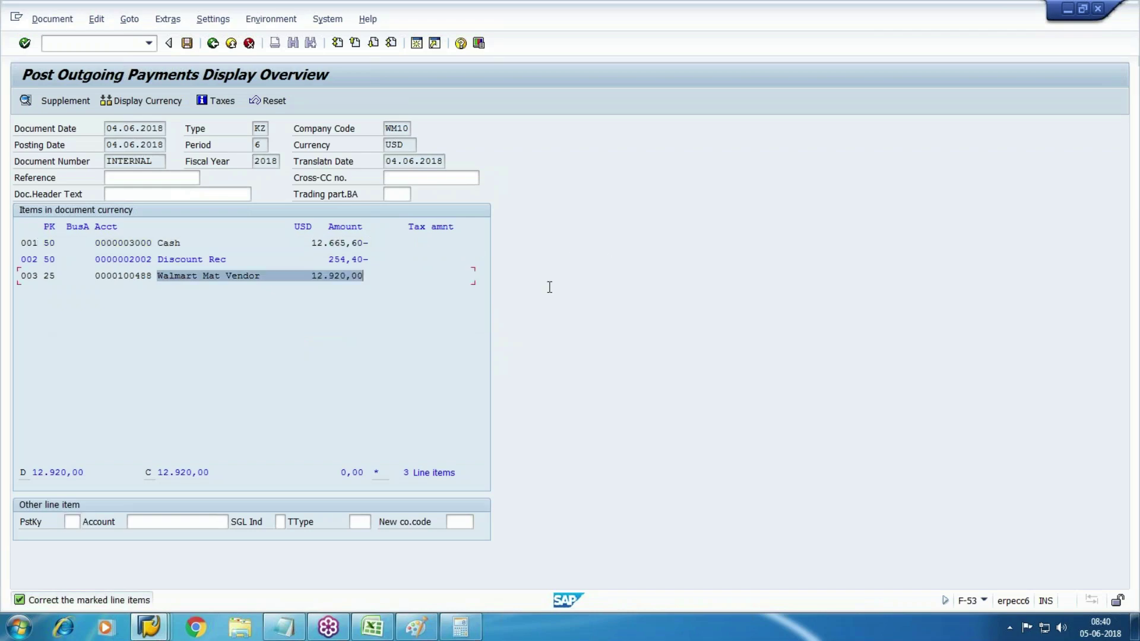
left_click(550, 287)
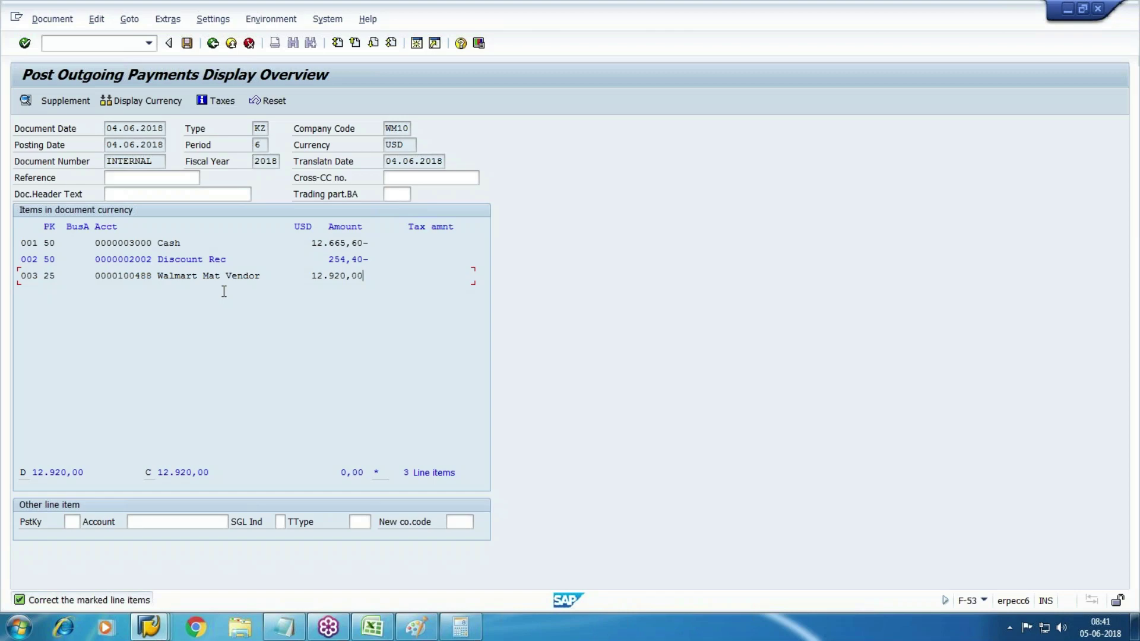
left_click_drag(26, 259, 447, 258)
left_click(94, 271)
left_click_drag(90, 259, 368, 259)
left_click_drag(61, 259, 626, 256)
left_click(627, 255)
- Enter discount @ 2% as the text of the Discount Rec line item and post the payment document
double_click(138, 255)
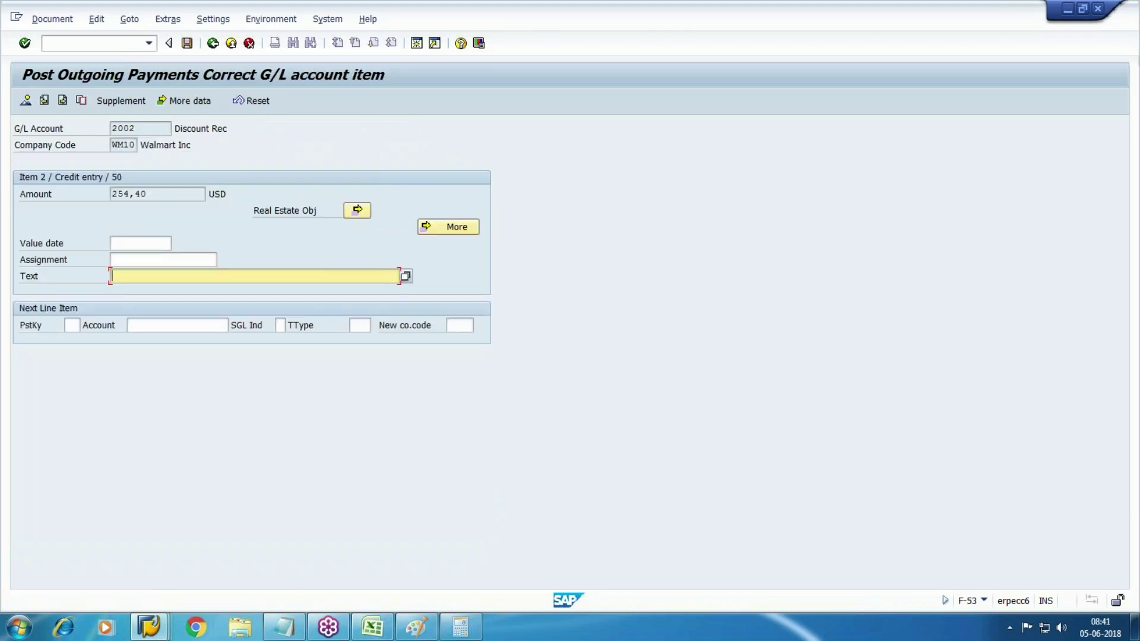
type("Dis")
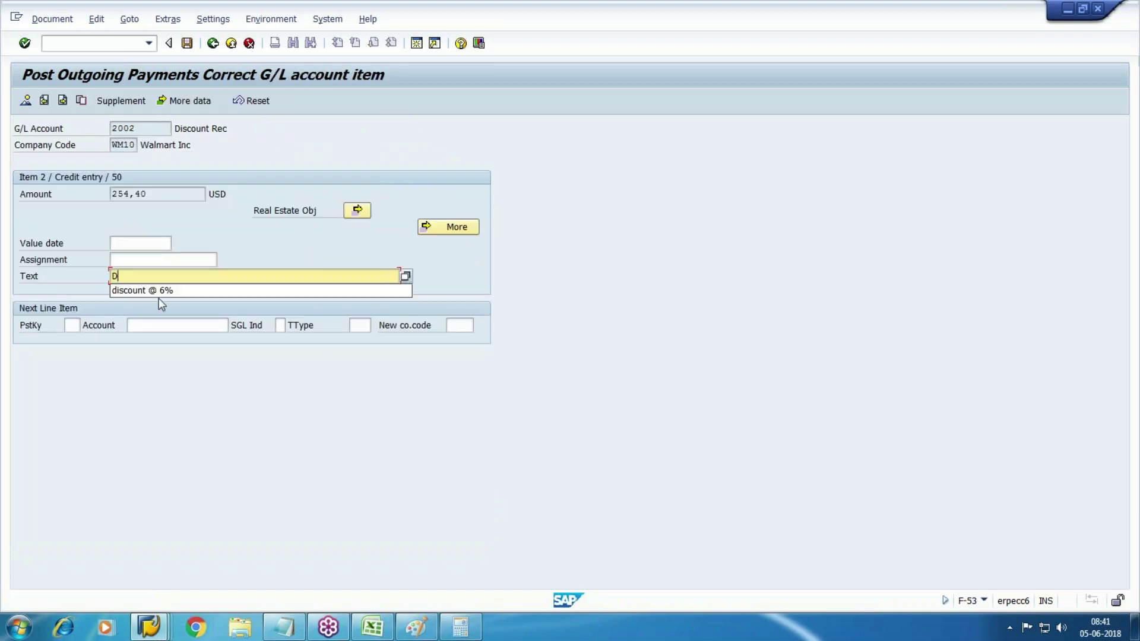
key("Down")
key("Return")
key("BackSpace")
key("BackSpace")
type("2")
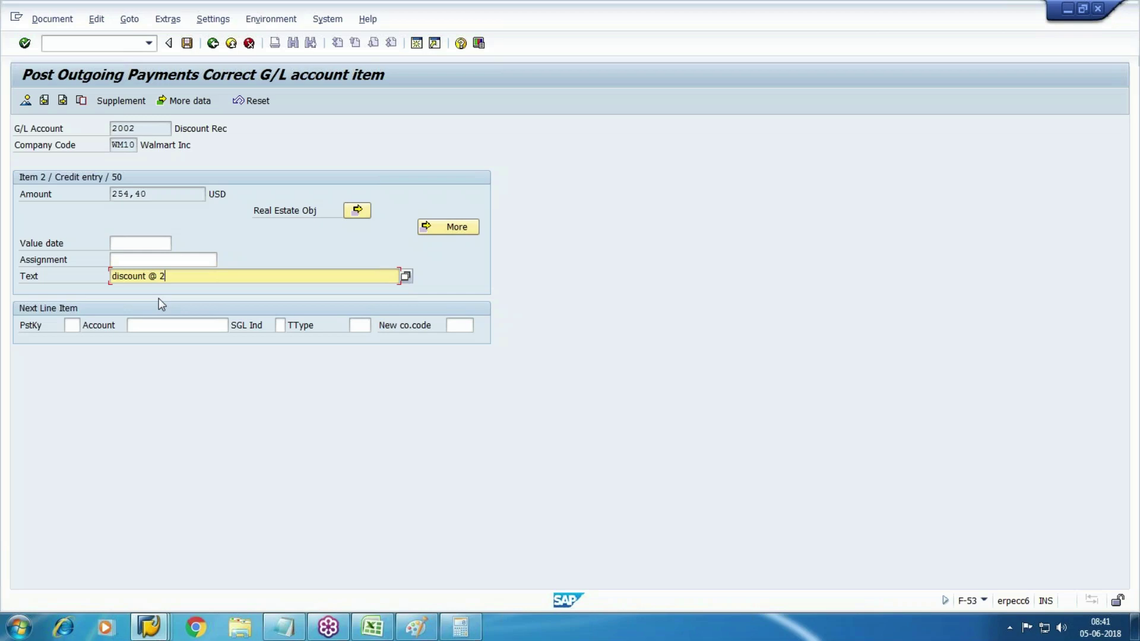
type("%")
key("Return")
key("ctrl+s")
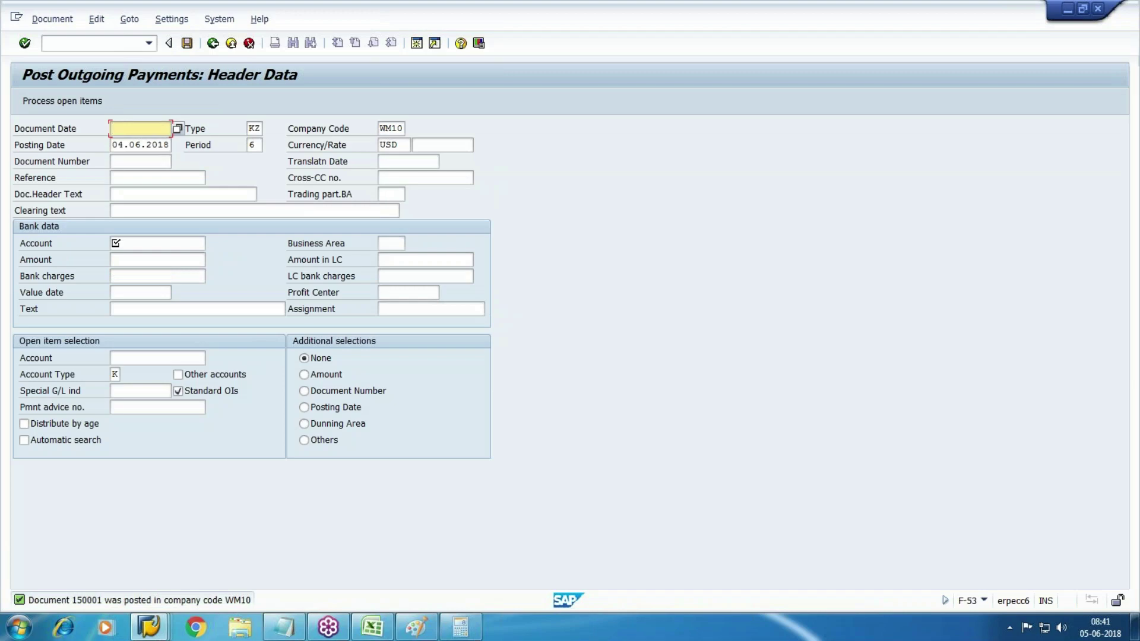
- Refresh the open items in the Vendor Line Item Display session to check them after the payment
left_click(149, 627)
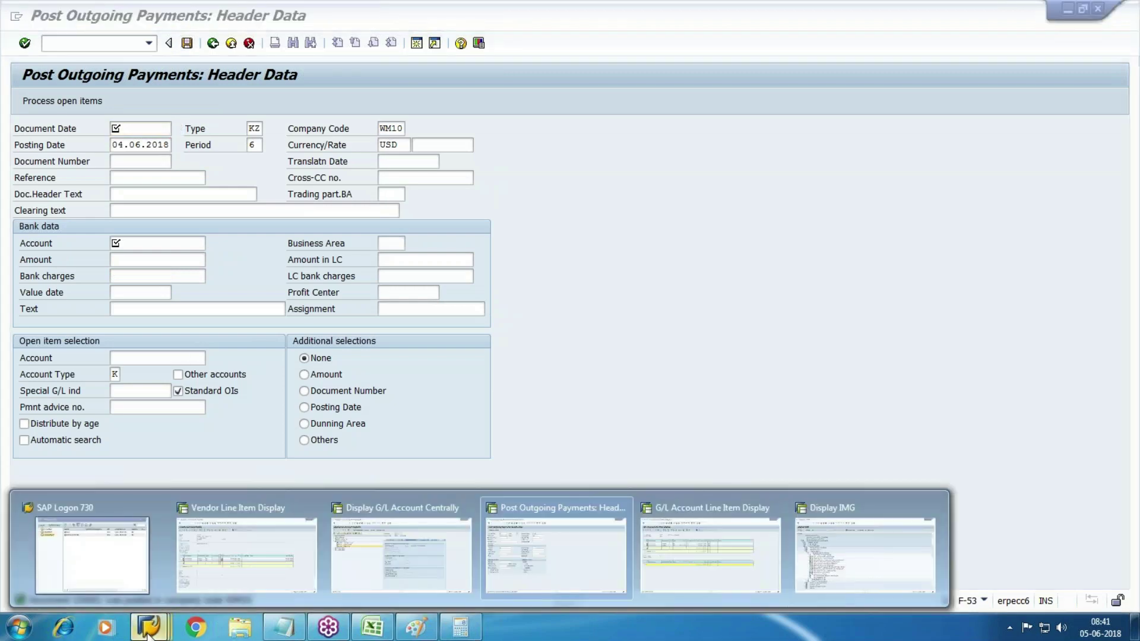
left_click(308, 530)
left_click(39, 19)
left_click(59, 57)
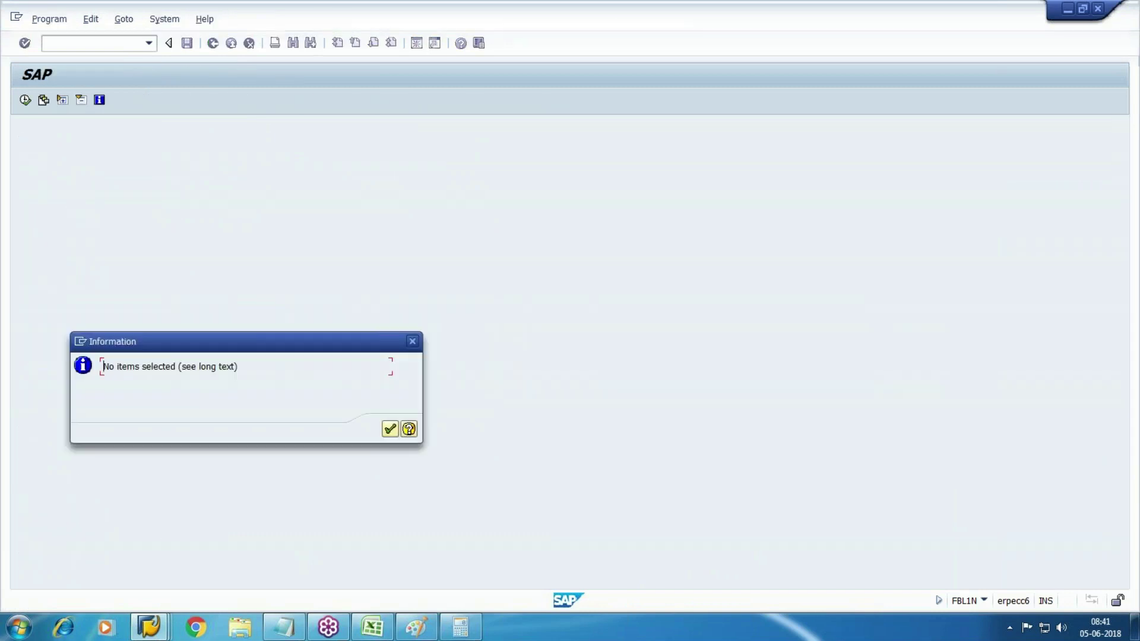
key("Return")
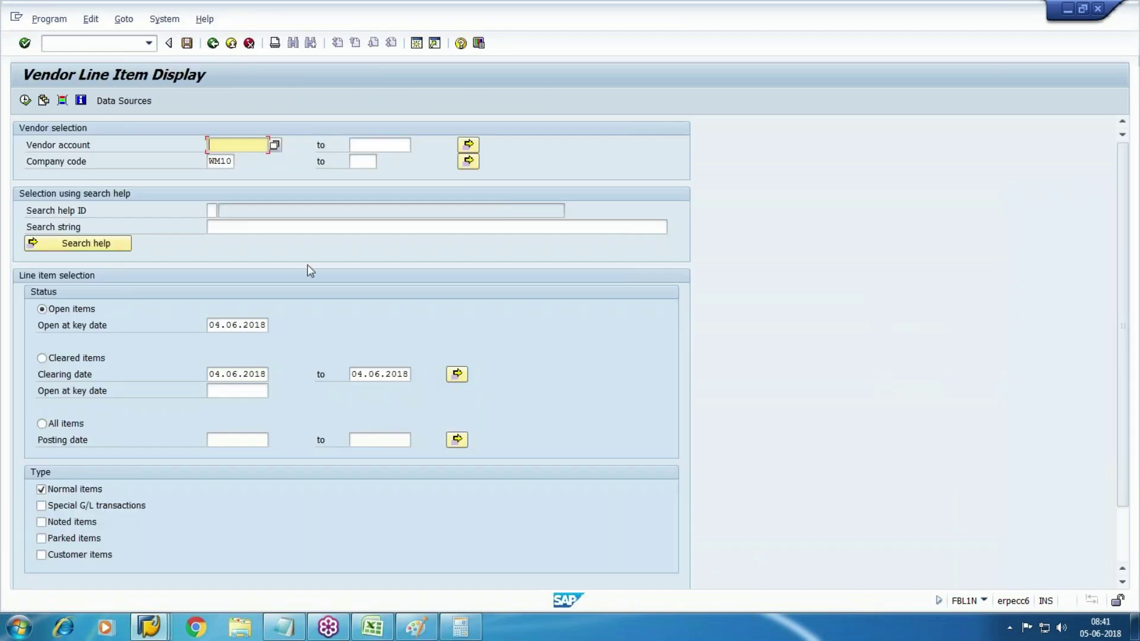
- Refresh the Accounts Payable open items in the G/L Account Line Item Display session
left_click(153, 628)
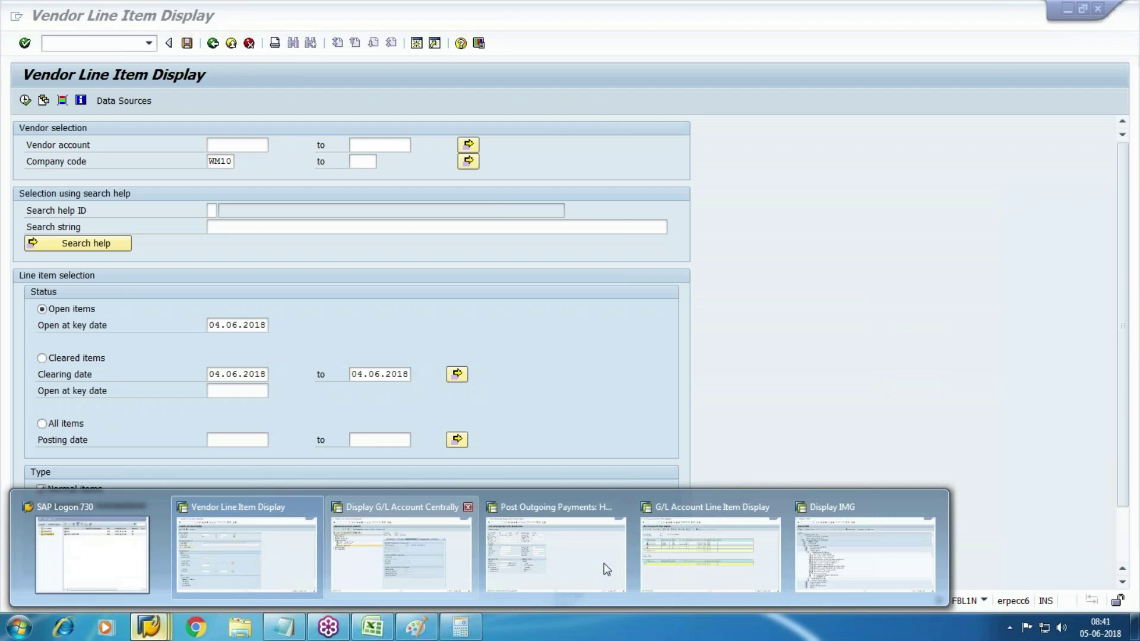
left_click(710, 555)
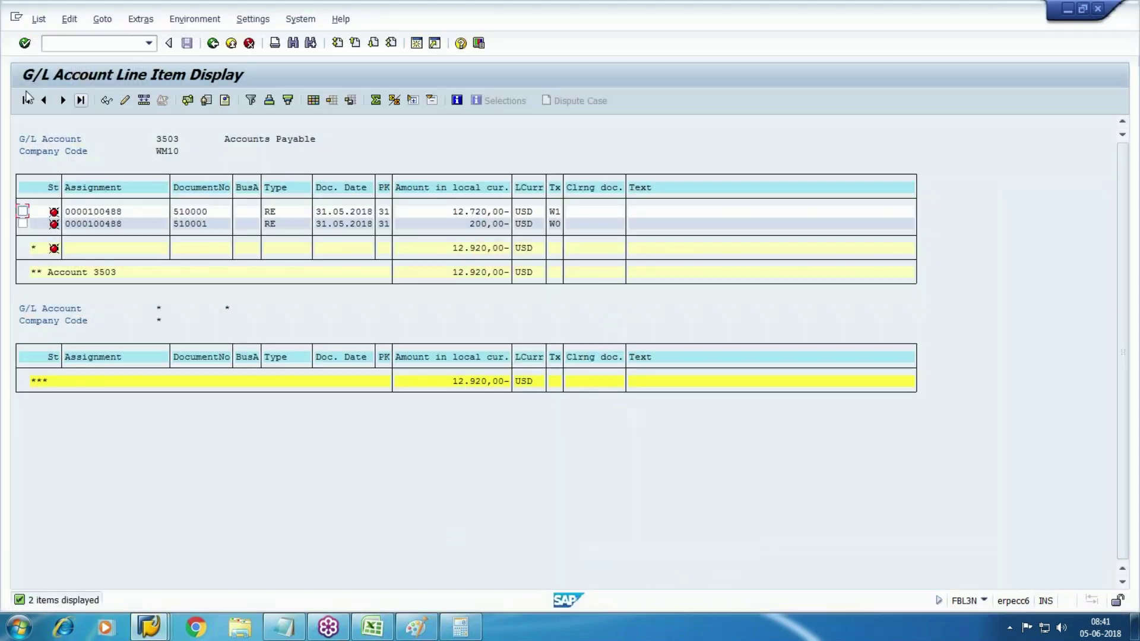
left_click(39, 19)
left_click(77, 62)
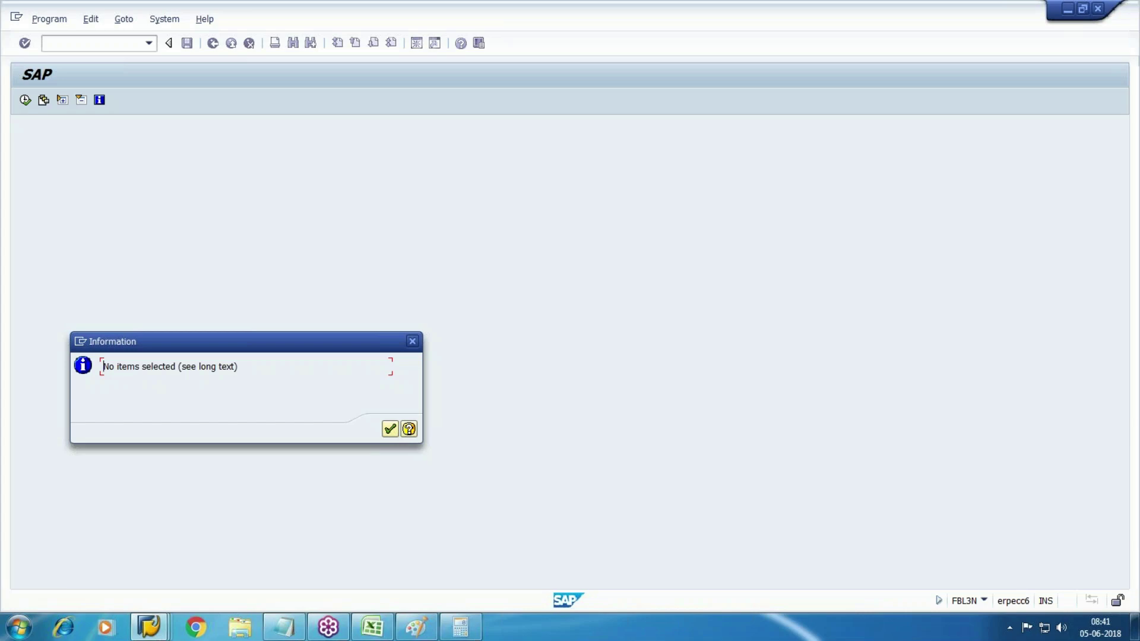
key("Return")
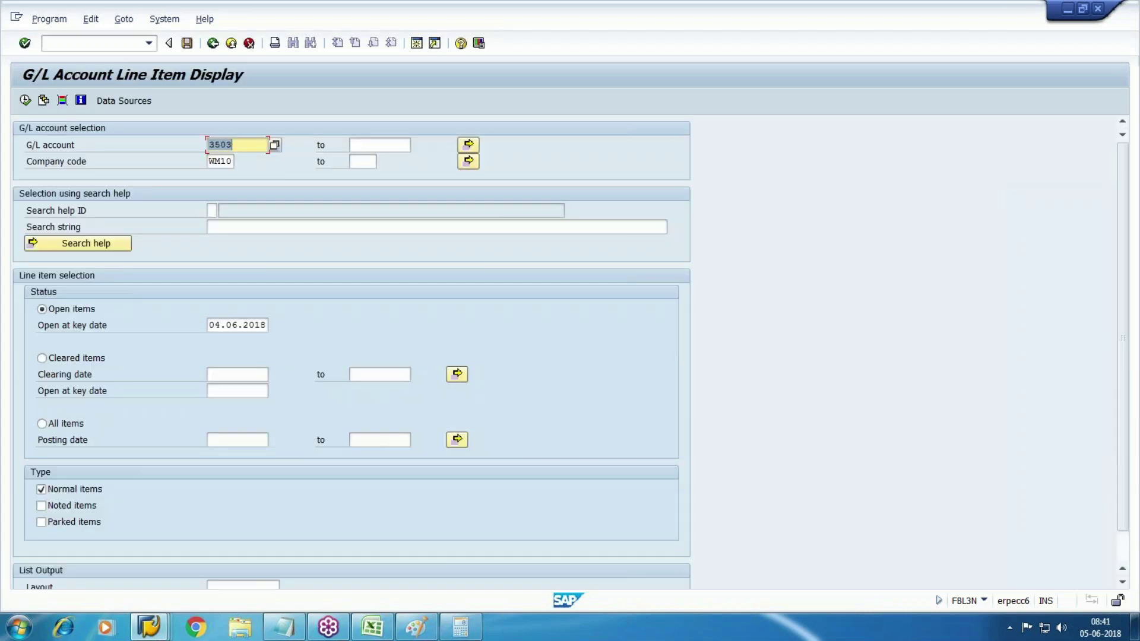
- Return to the Post Outgoing Payments session and end the transaction with /n
left_click(148, 627)
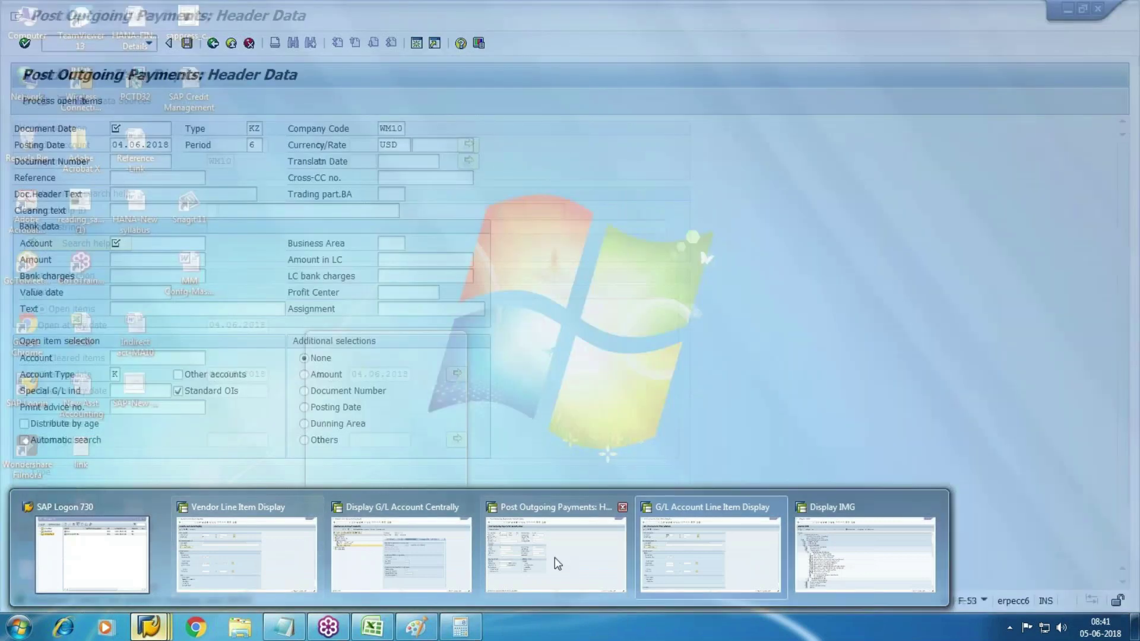
left_click(557, 564)
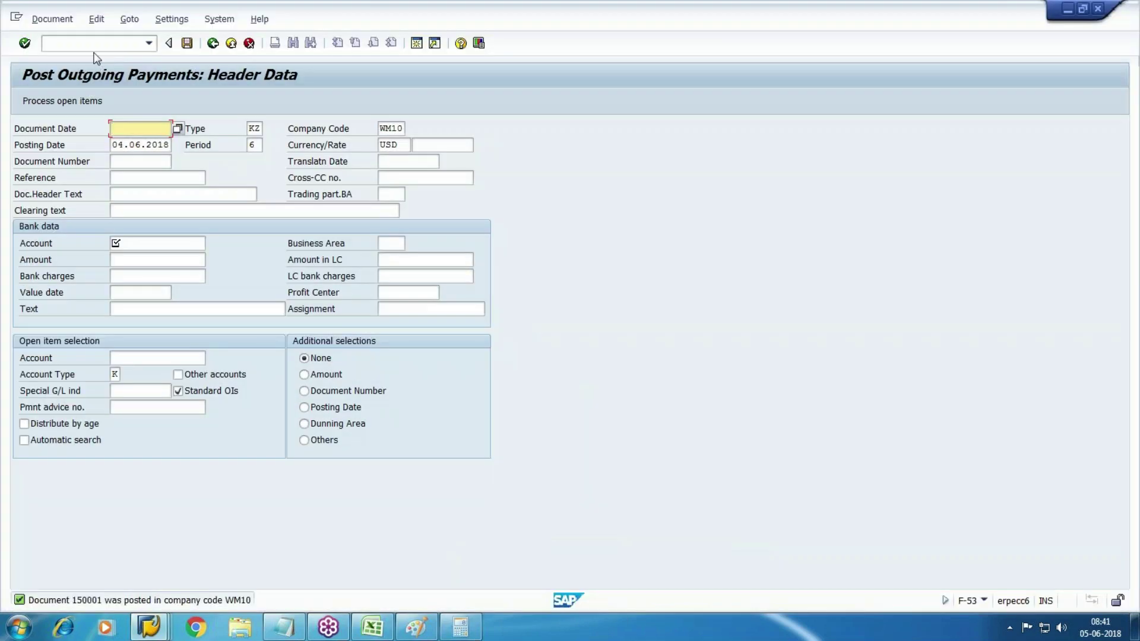
left_click(95, 45)
type("/n")
key("Return")
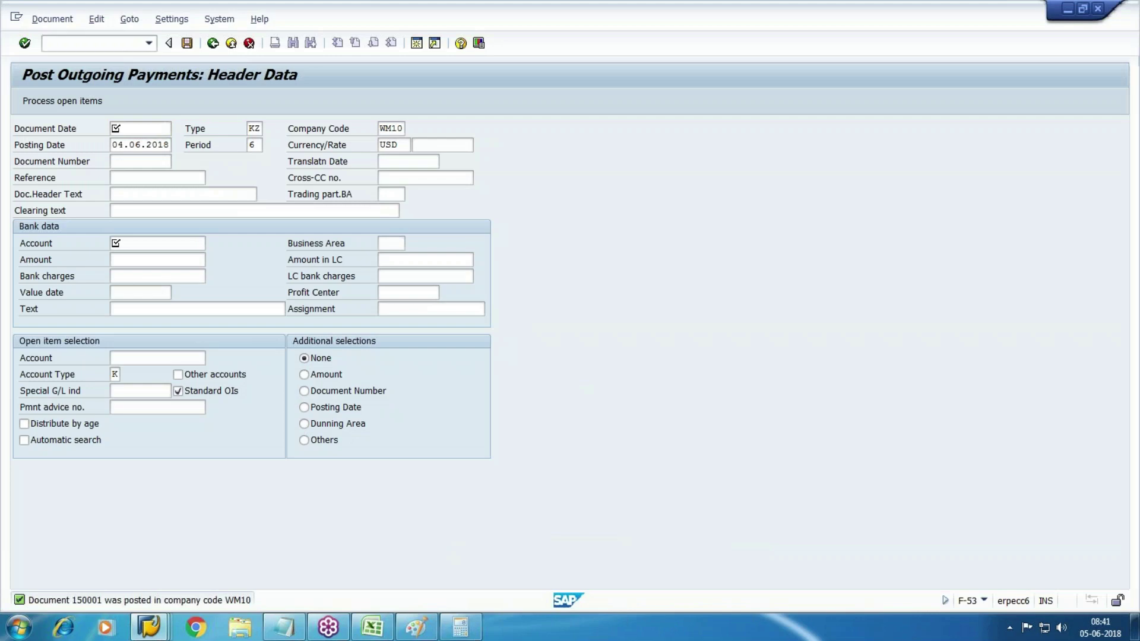
- Open the List of Vendor Line Items report (S_ALR_87012103) from the vendor item reports in the Accounts Payable information system
double_click(107, 328)
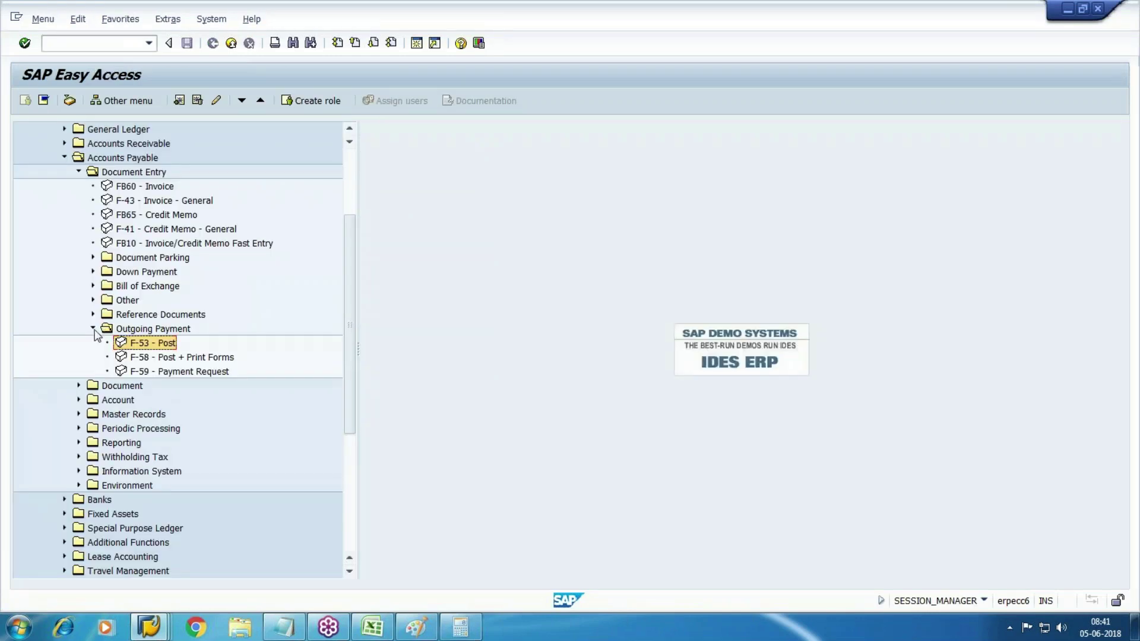
left_click(78, 172)
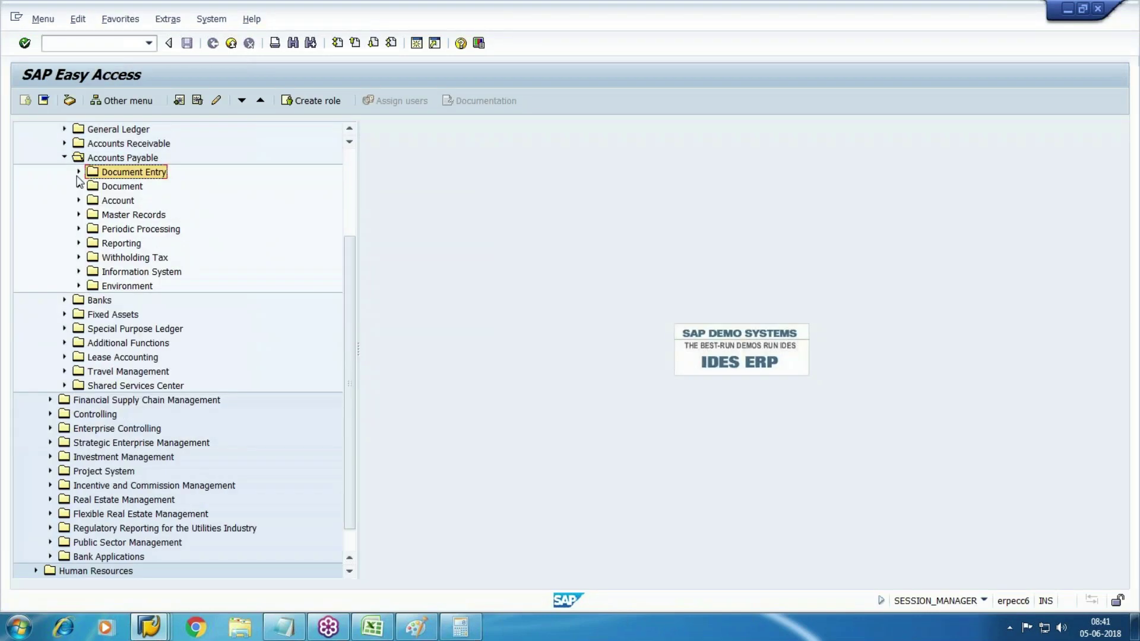
left_click(79, 272)
left_click(93, 229)
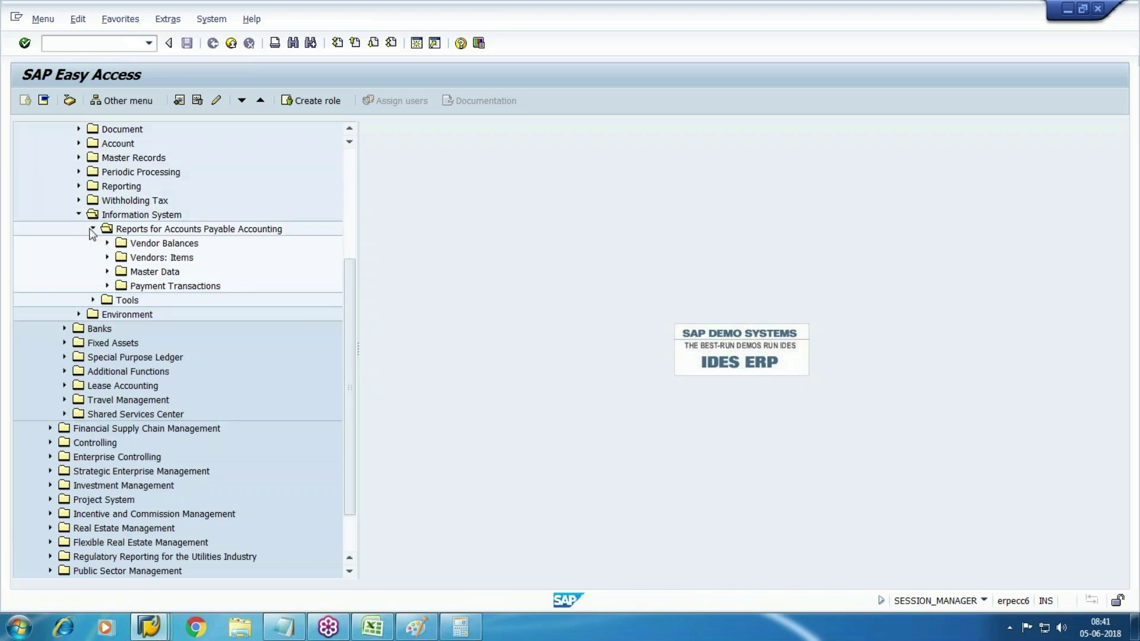
left_click(107, 214)
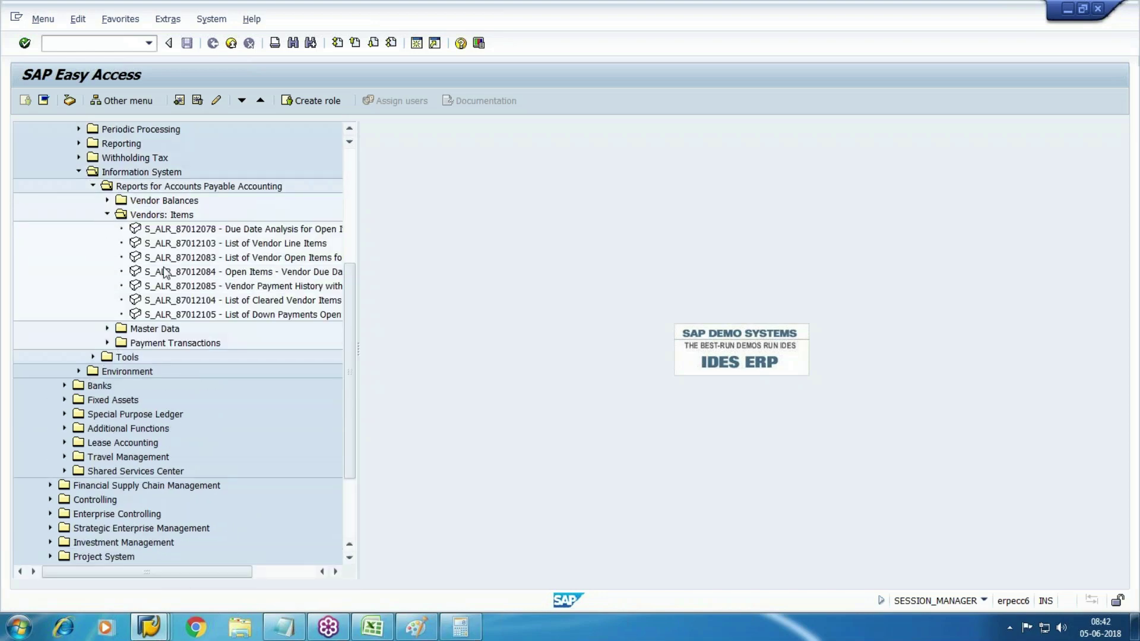
left_click_drag(168, 572, 227, 572)
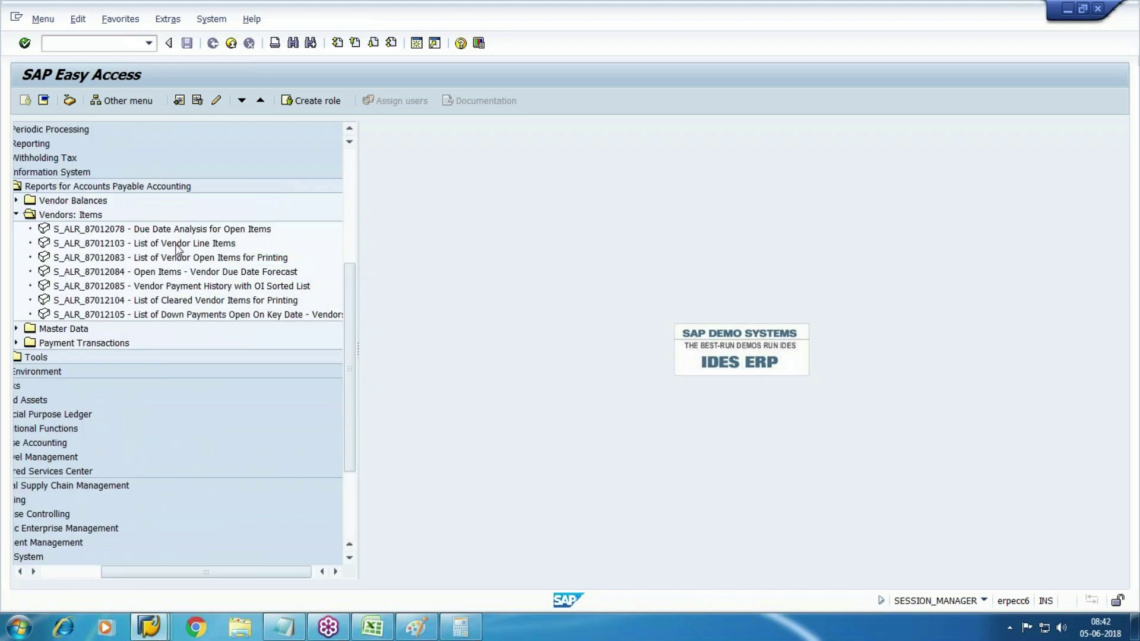
left_click(178, 244)
key("Down")
key("Up")
key("Return")
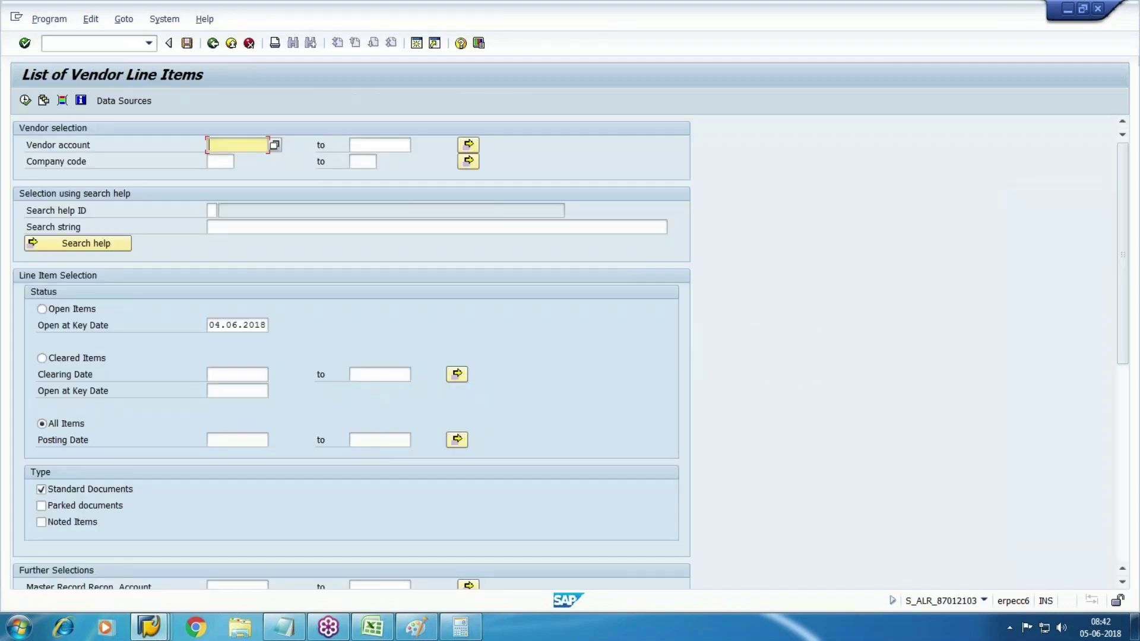
- Run the List of Vendor Line Items report for company code WM10
left_click(221, 161)
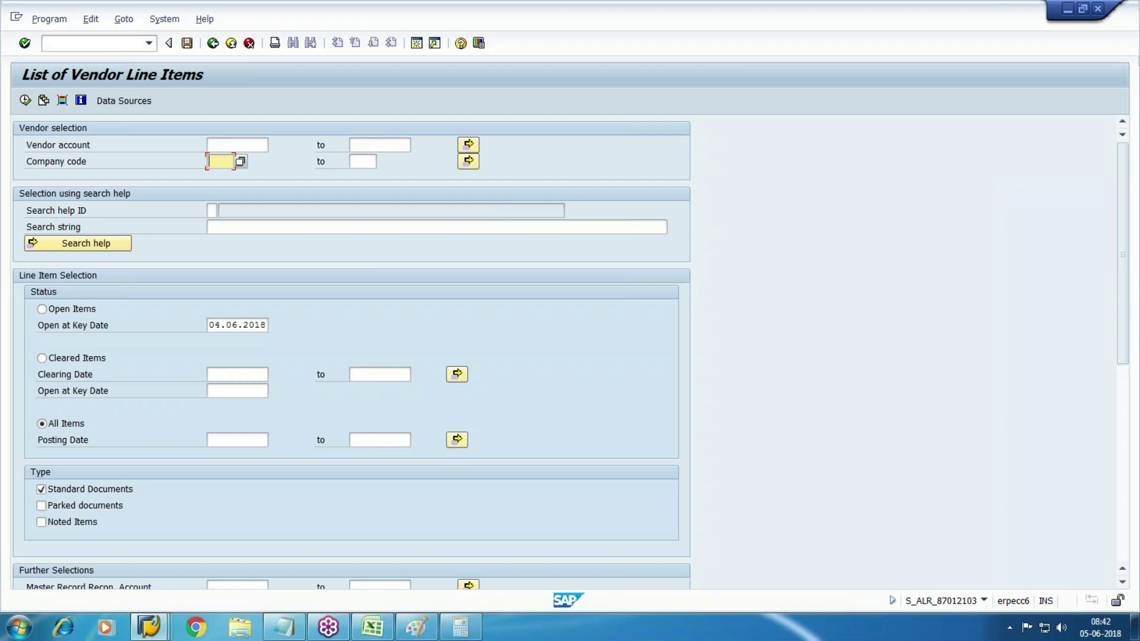
type("WM10")
left_click(25, 101)
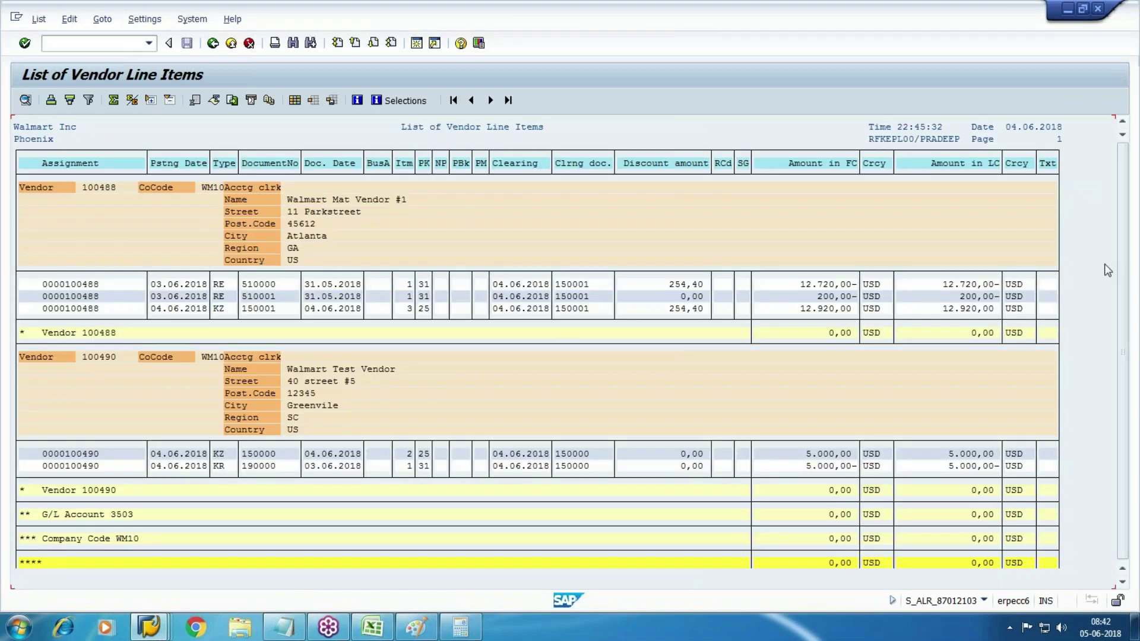
- Examine the discount amounts and invoice and payment amounts of Walmart Mat Vendor #1 in the vendor line item list
scroll(993, 509, "down", 1)
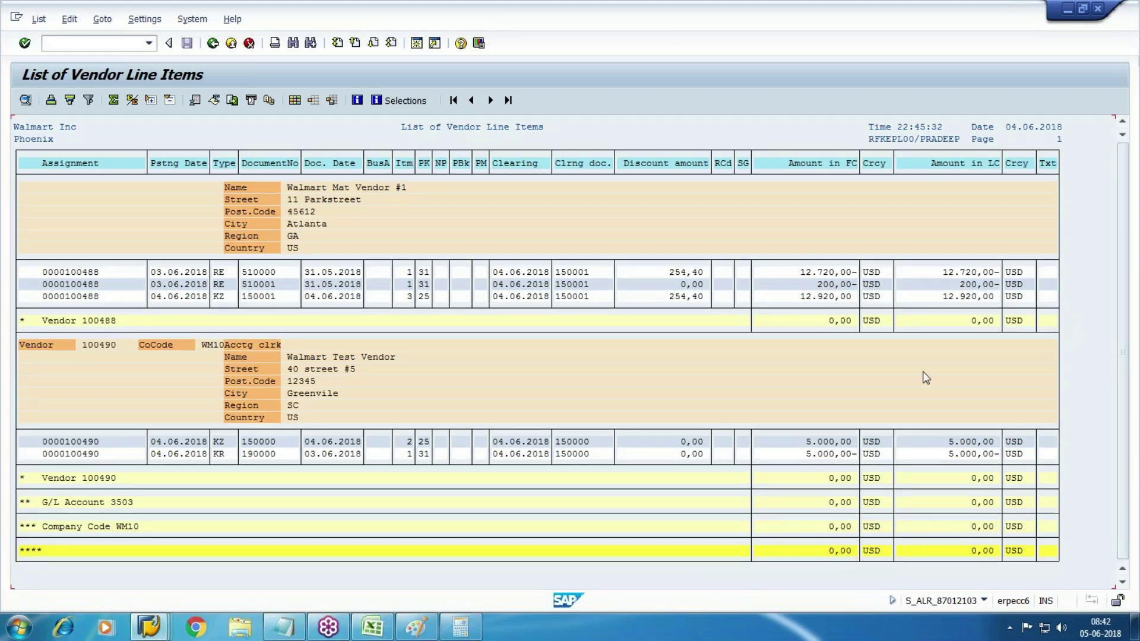
scroll(1135, 228, "up", 1)
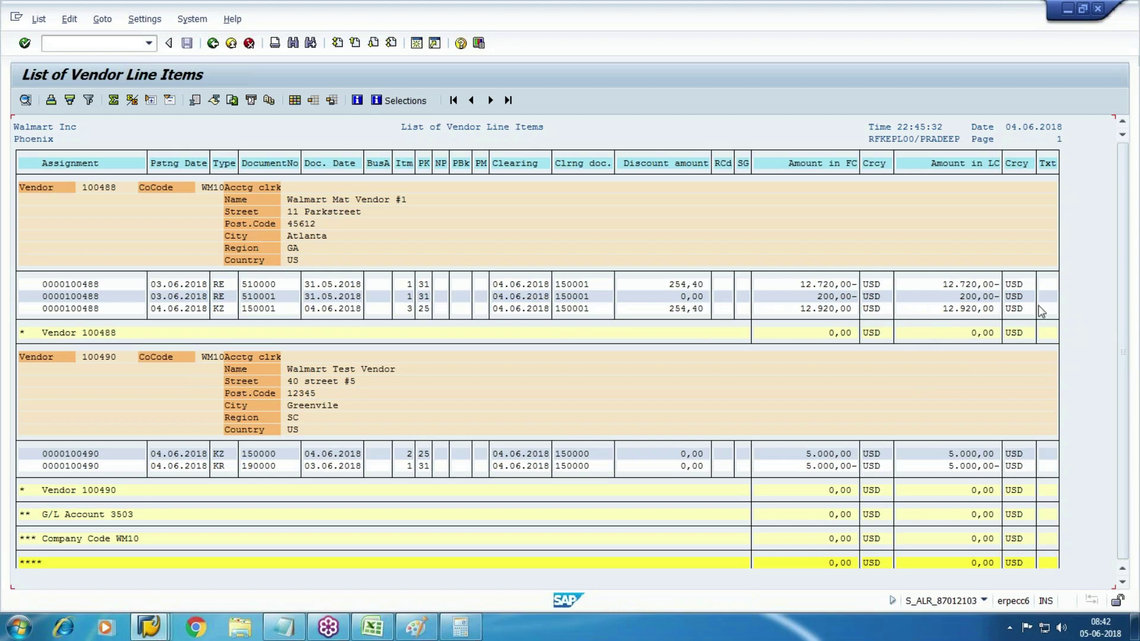
left_click(689, 308)
left_click(819, 310)
left_click_drag(791, 310, 975, 316)
left_click(654, 309)
left_click_drag(658, 309, 775, 315)
left_click_drag(657, 285, 1006, 281)
mouse_move(148, 627)
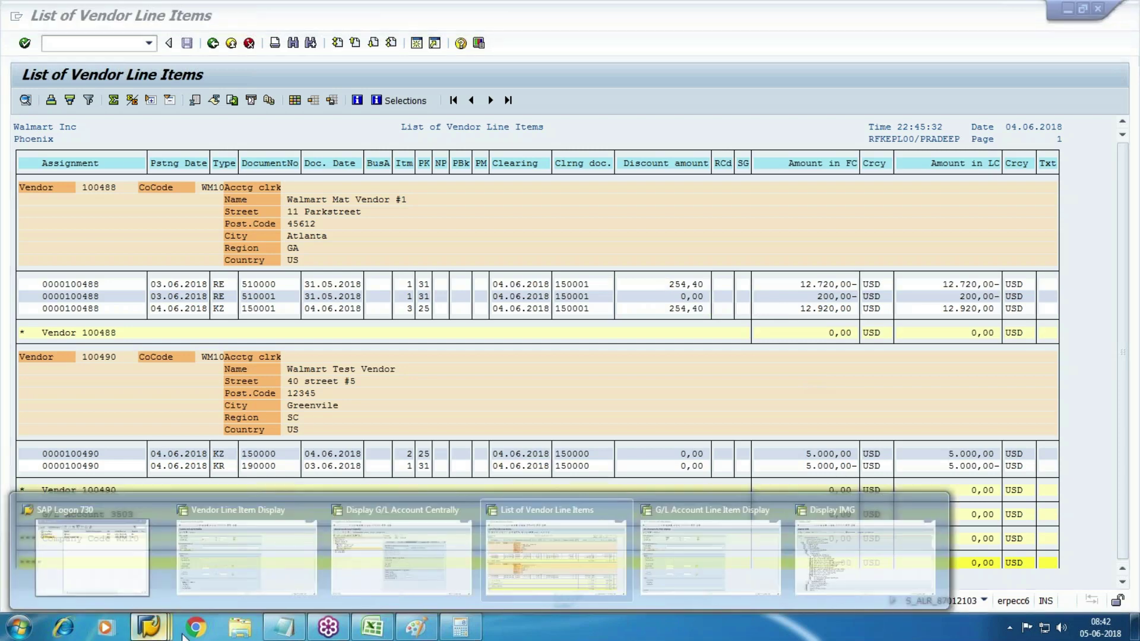
- Display the open line items of G/L account 2002 in company code WM10 in the G/L Account Line Item Display session
left_click(696, 561)
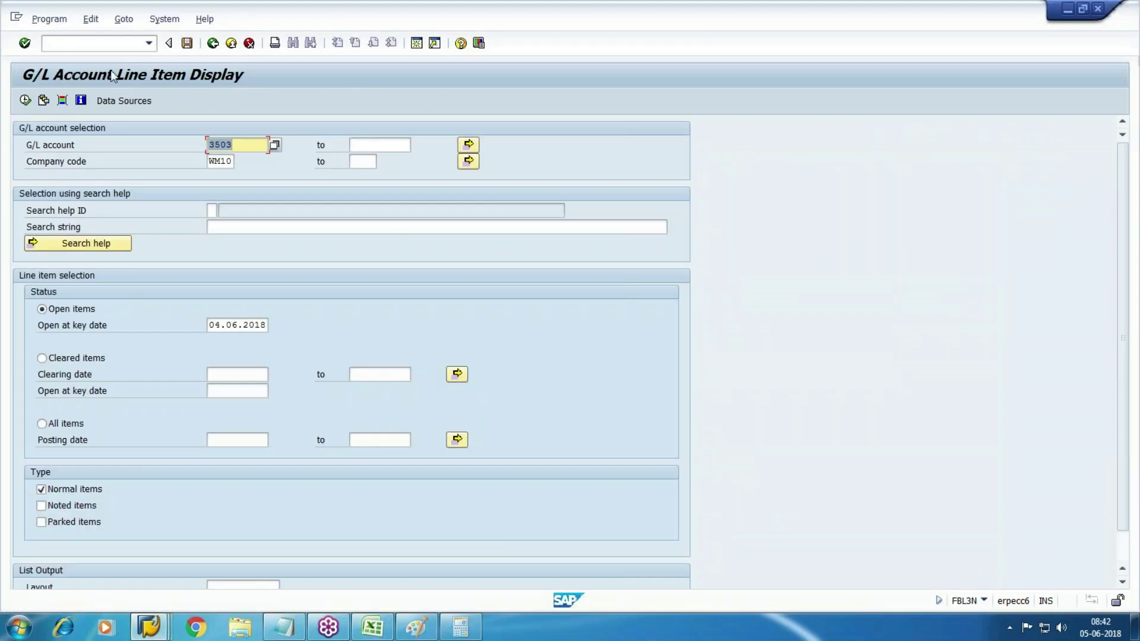
key("Delete")
mouse_move(148, 627)
left_click(401, 555)
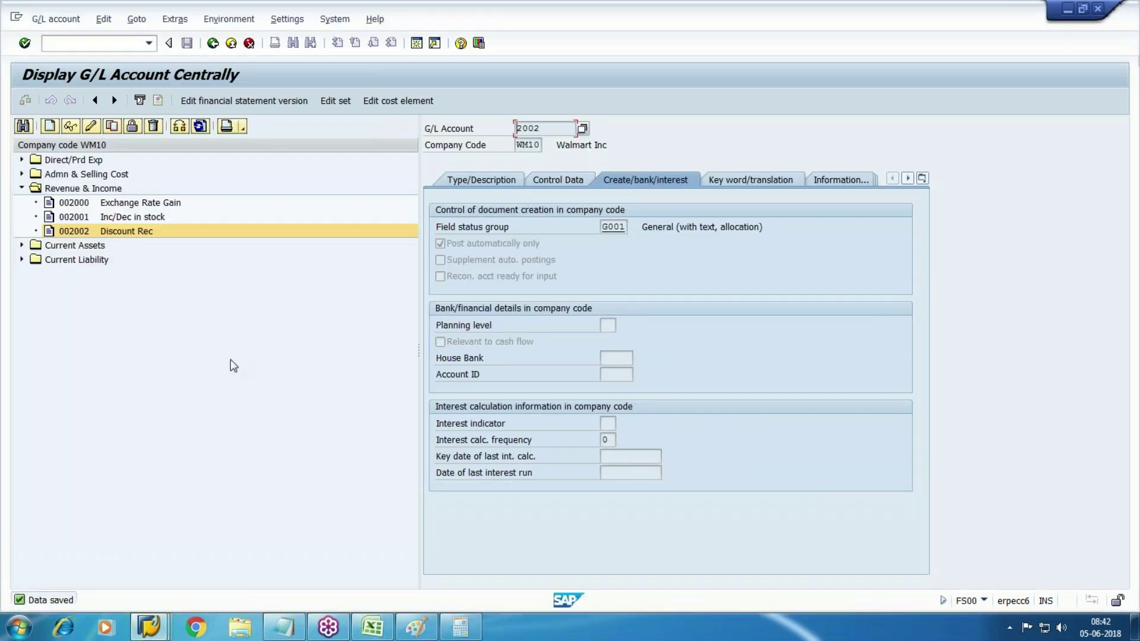
key("alt+Tab")
type("2002")
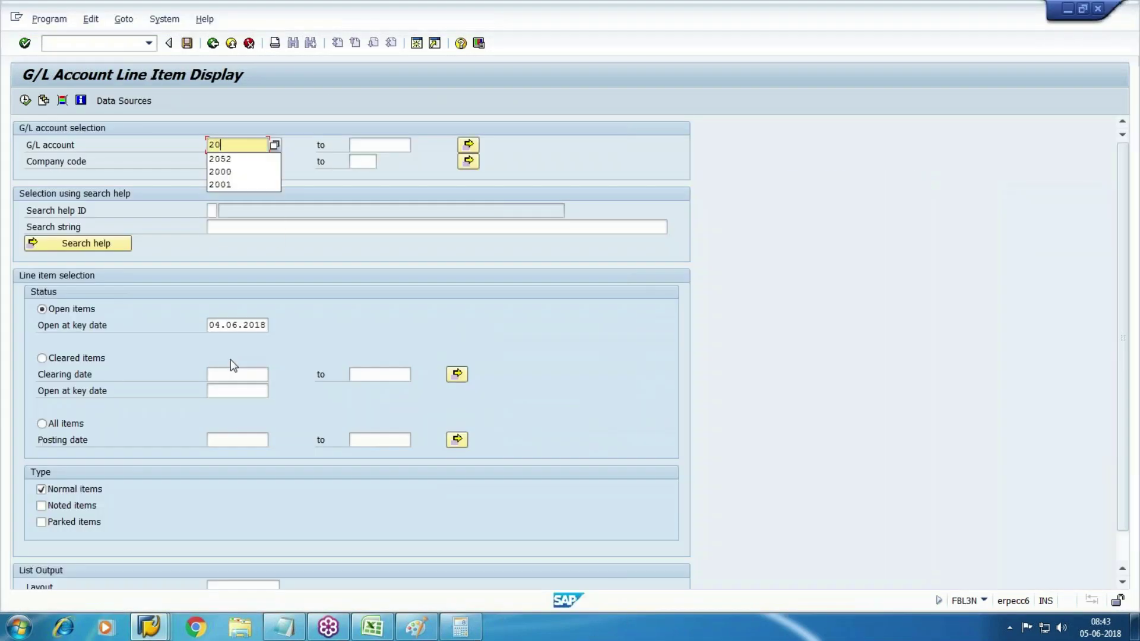
left_click(25, 100)
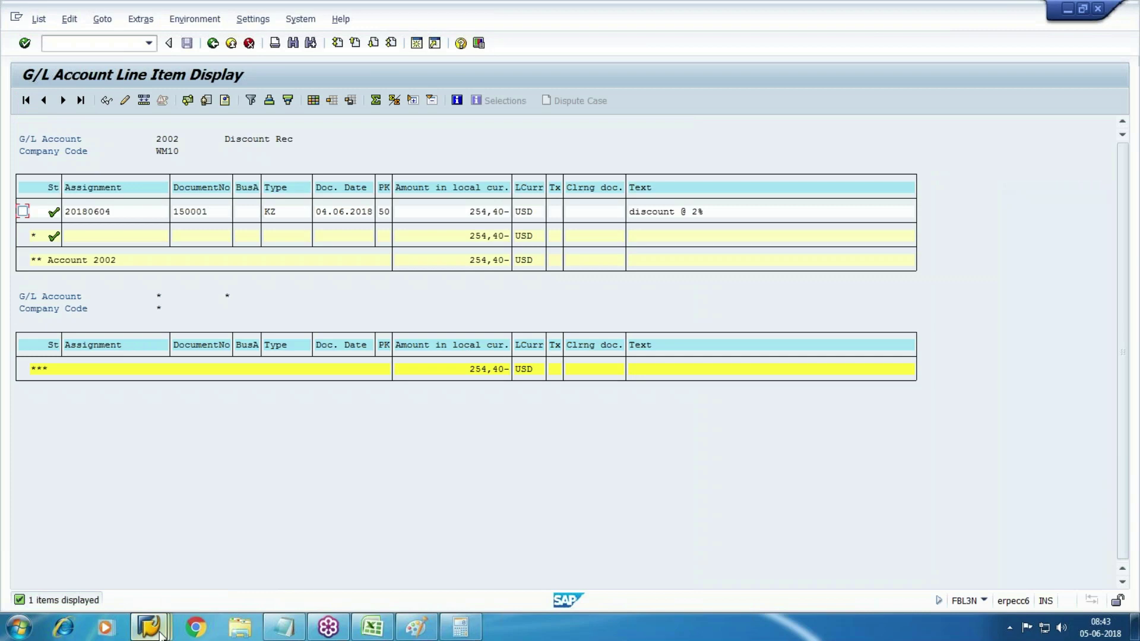
- Switch to the Display IMG session and open transaction OBXL for chart of accounts WM10
left_click(287, 632)
left_click(867, 561)
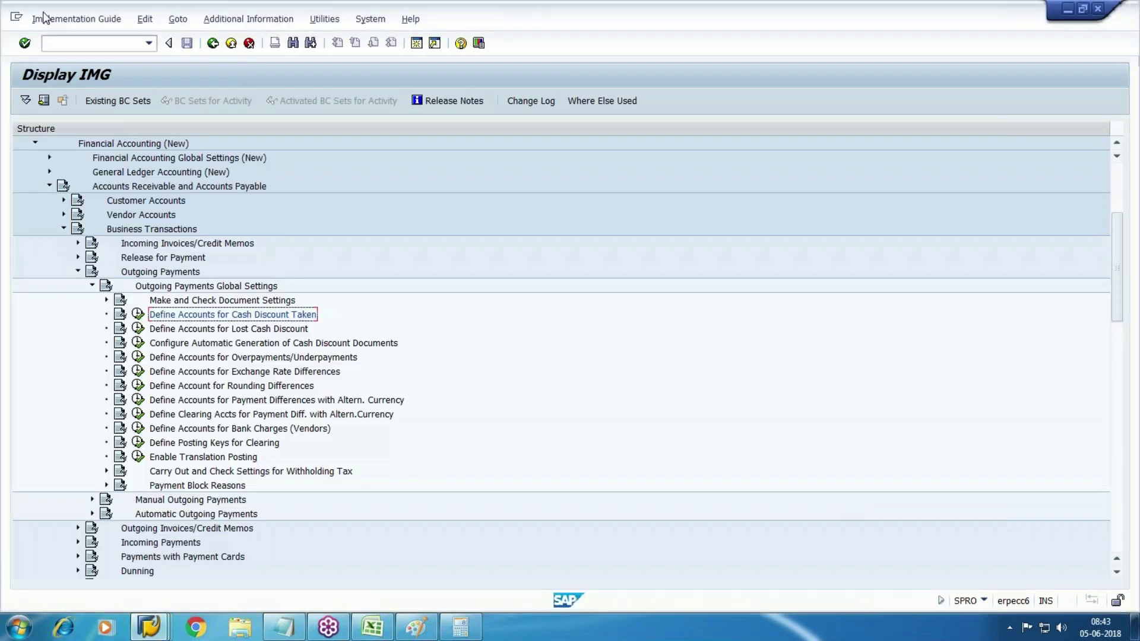
left_click(90, 43)
type("/N")
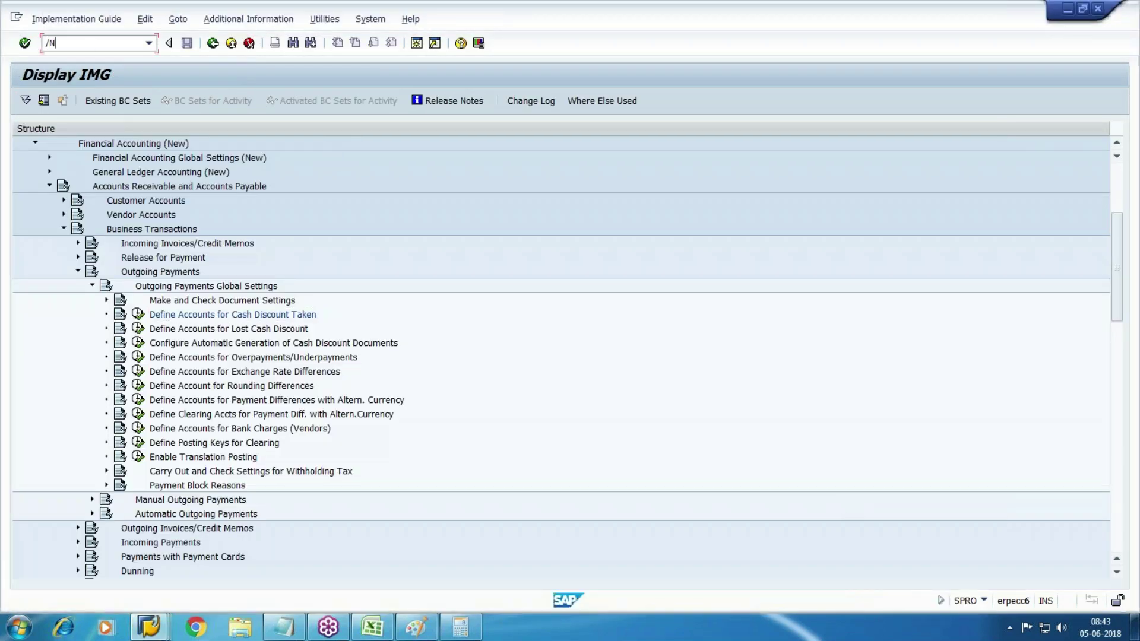
type("OBXL")
key("Return")
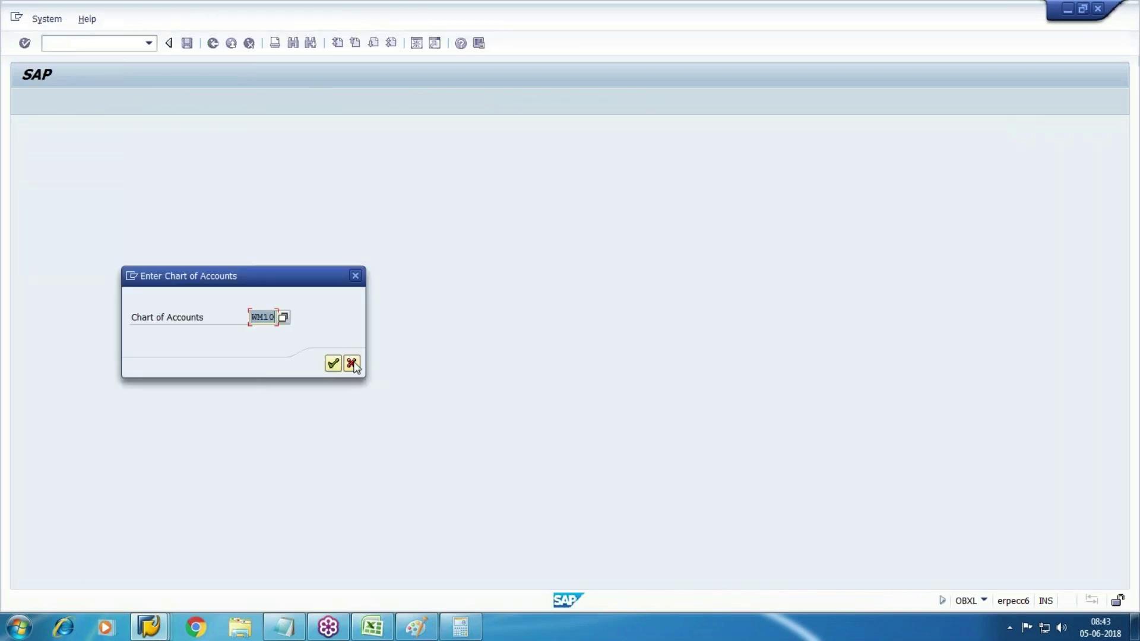
key("Return")
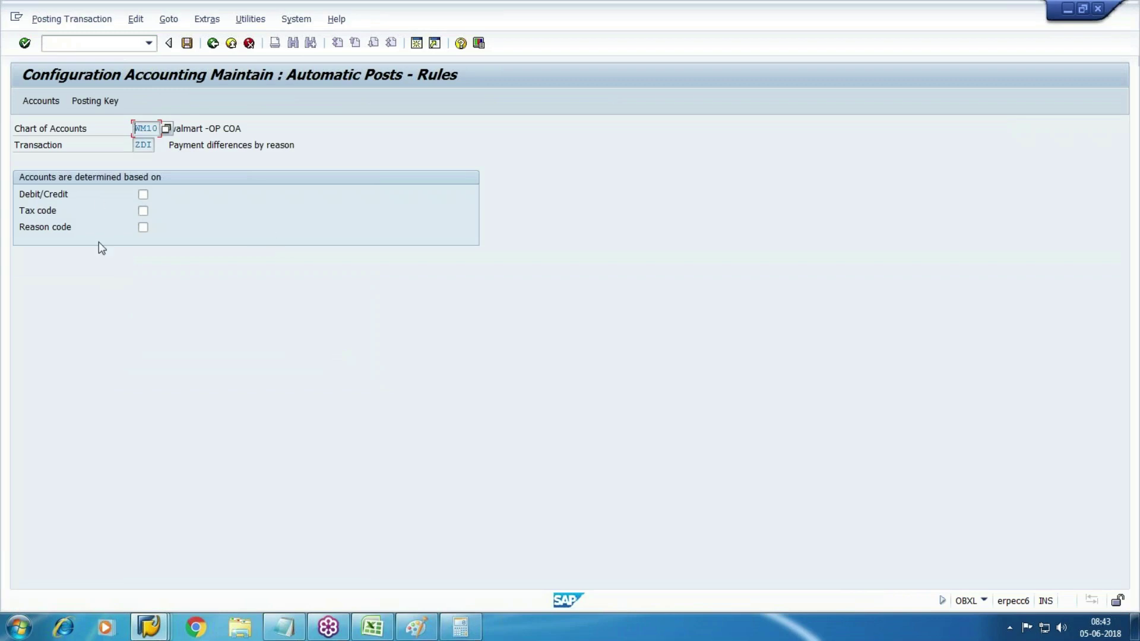
- Set Debit/Credit as the account determination rule for payment differences by reason (ZDI), save it, and exit the account assignment without entering accounts
left_click(143, 194)
left_click(187, 42)
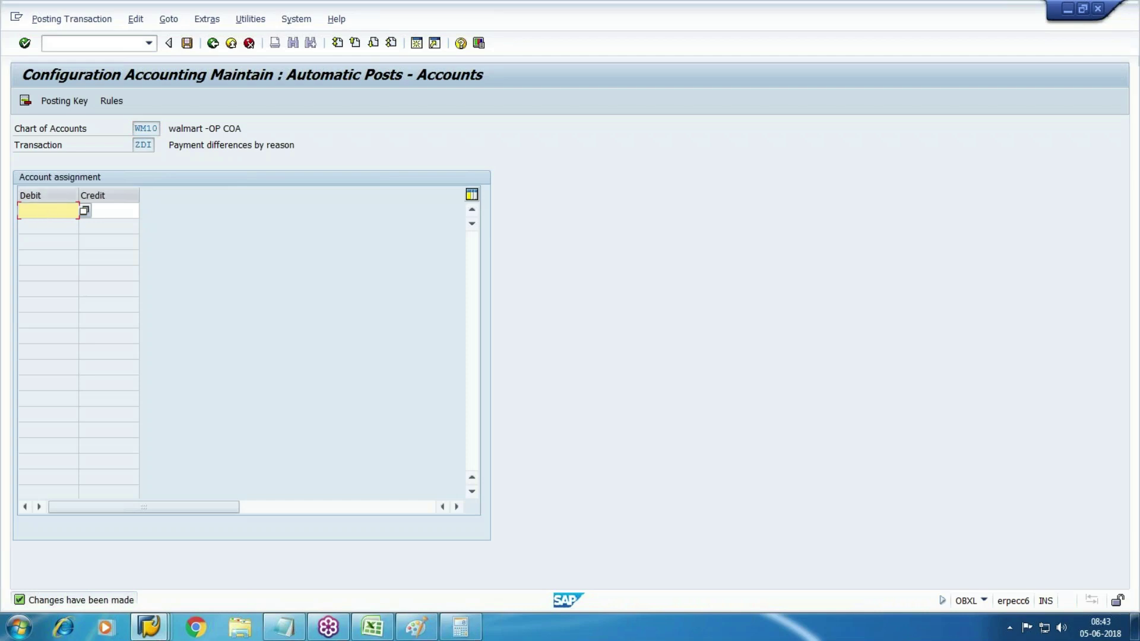
left_click(111, 210)
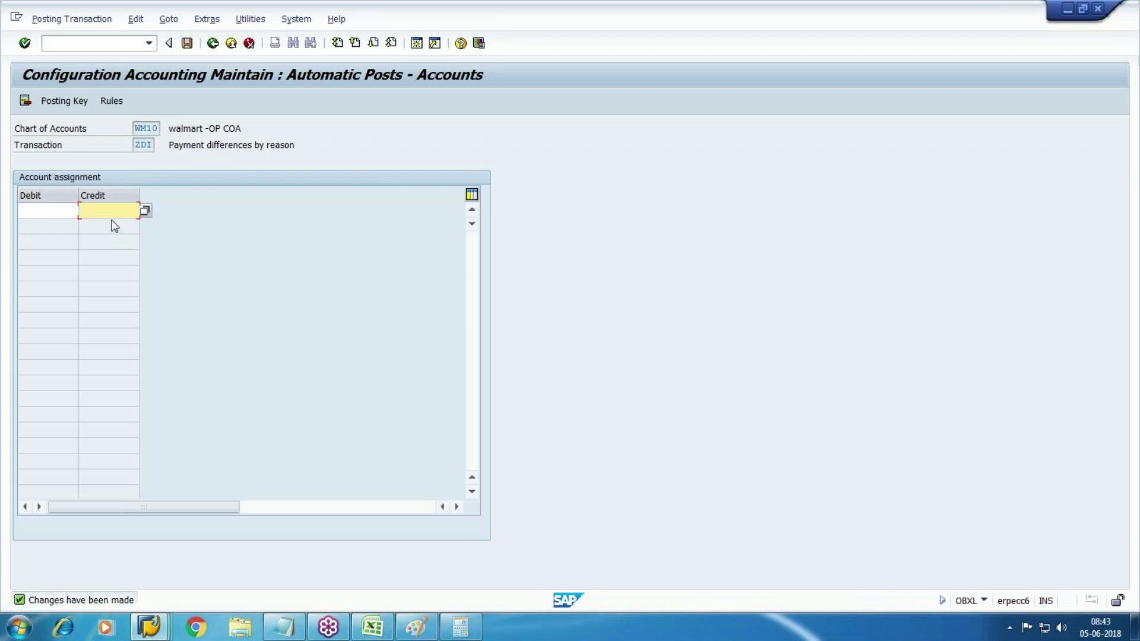
left_click(230, 46)
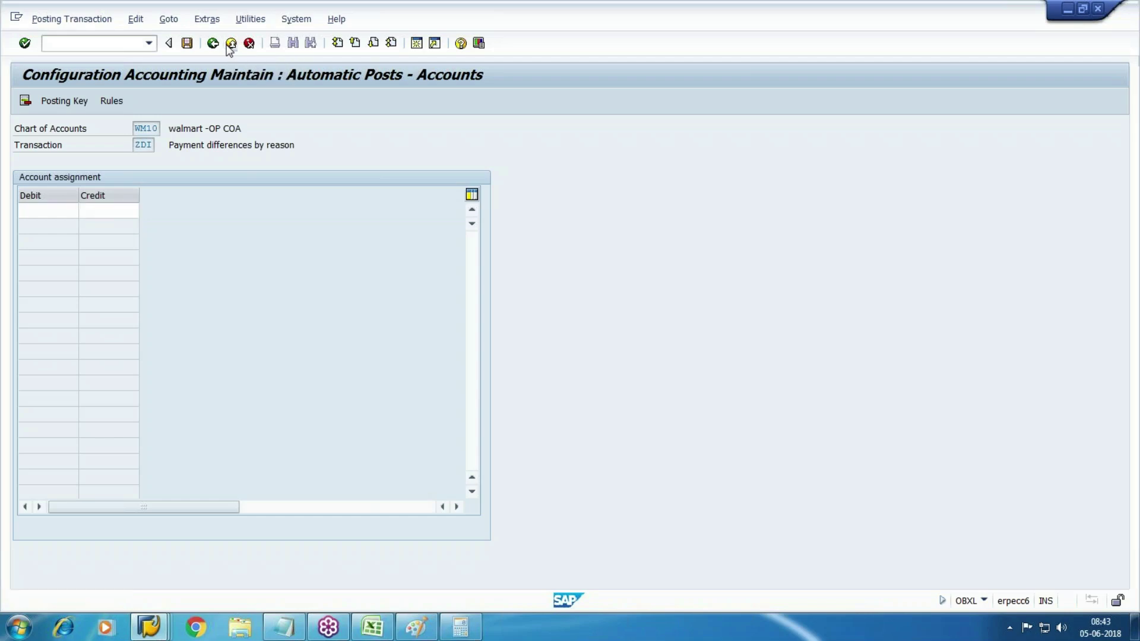